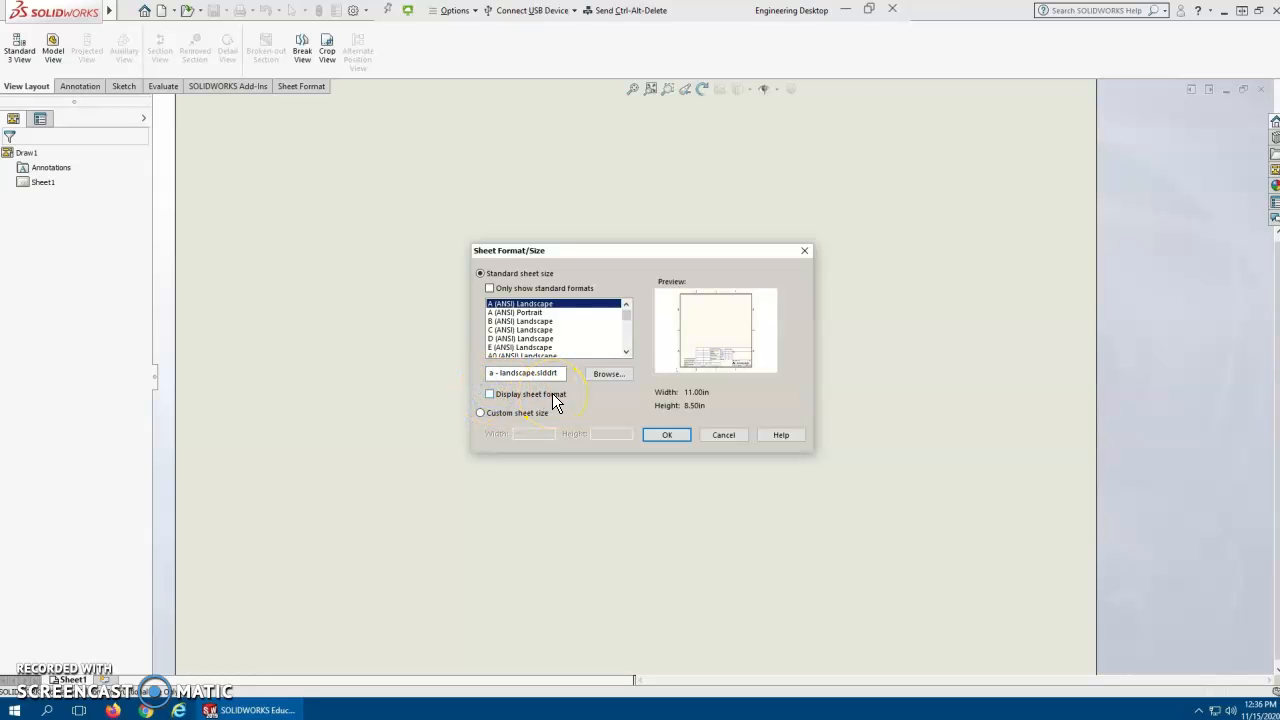
Create an A (ANSI) Landscape sheet without displaying the sheet format, and dismiss the Model View command.
left_click(520, 396)
left_click(667, 434)
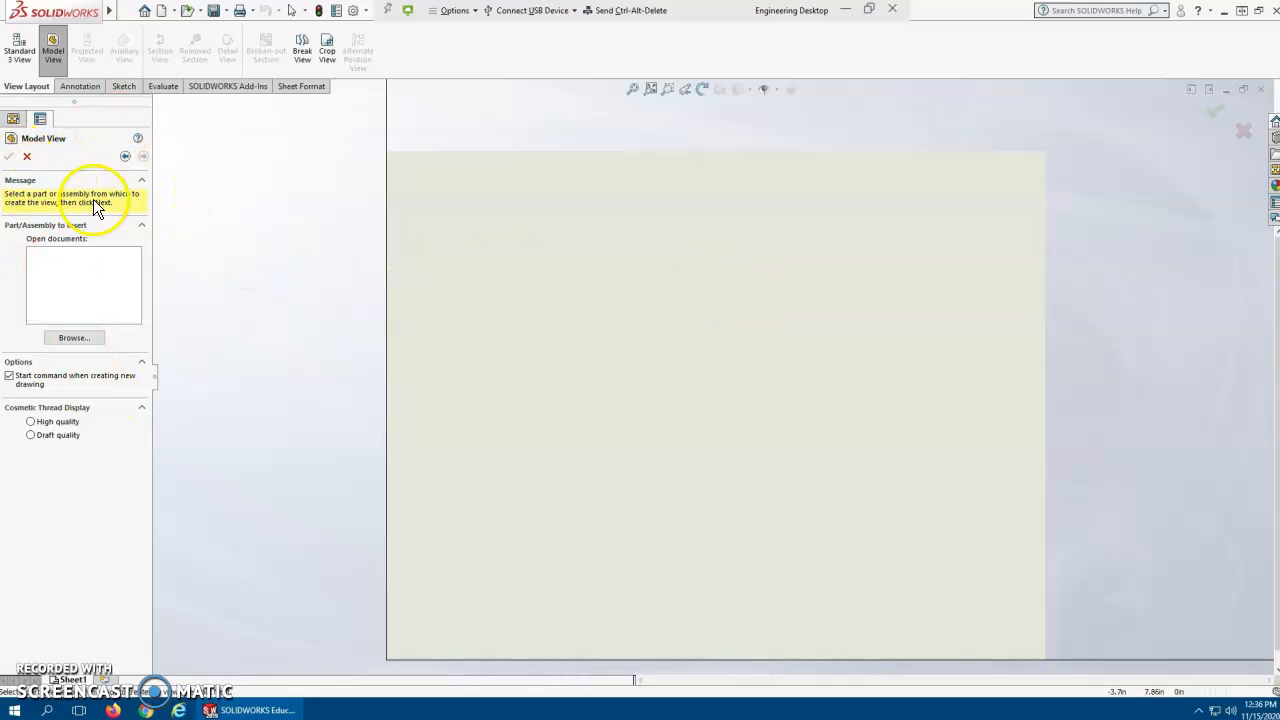
left_click(13, 118)
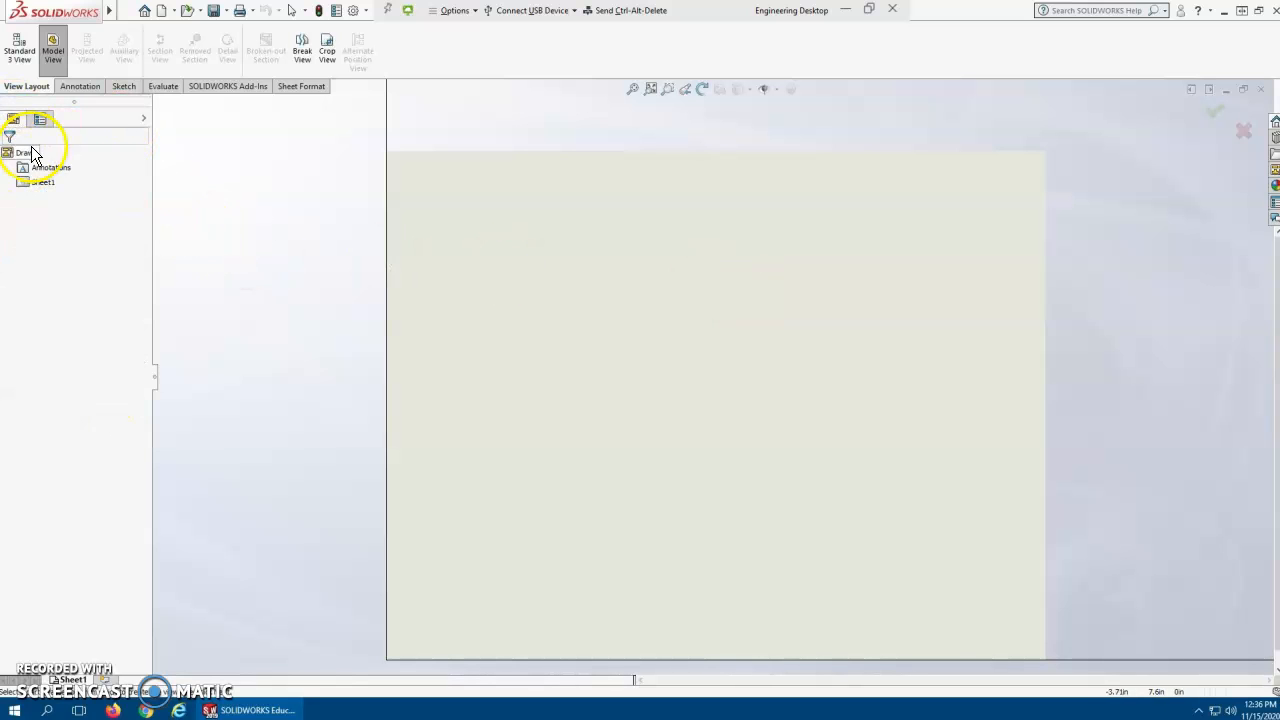
left_click(40, 118)
left_click(25, 157)
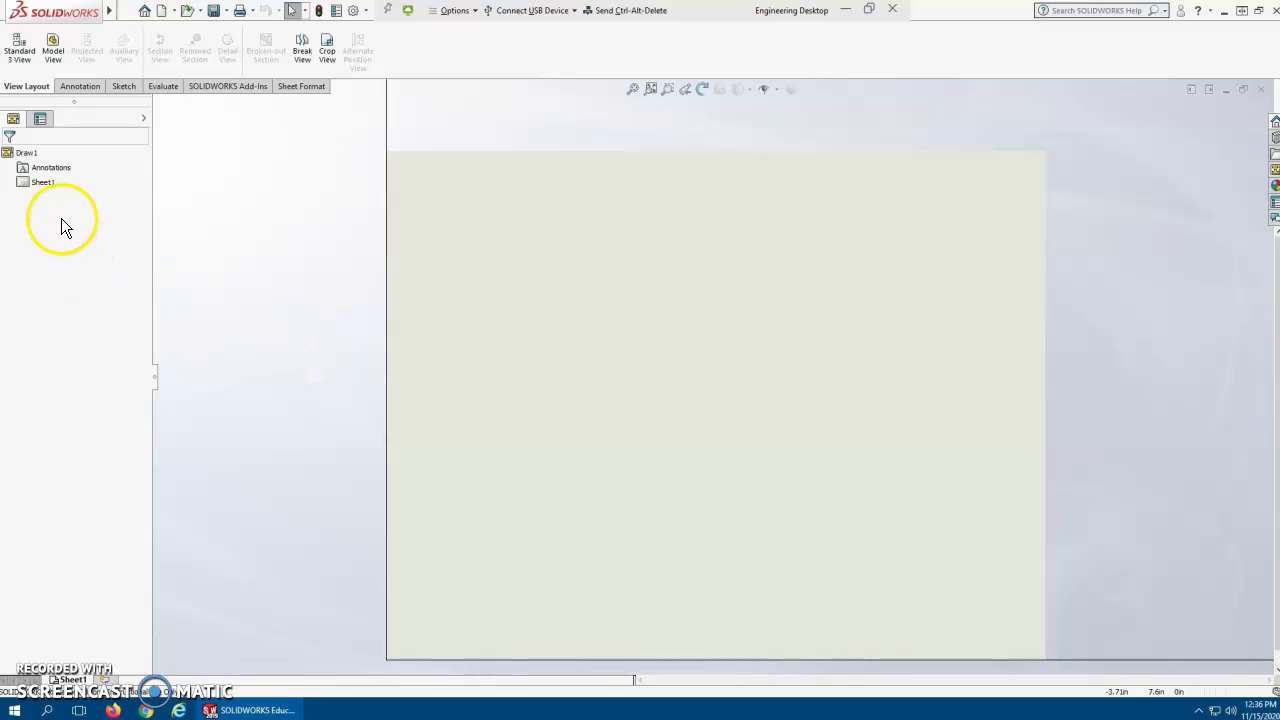
Set the scale of Sheet1 to 1:24 in its sheet properties and apply the change.
right_click(42, 183)
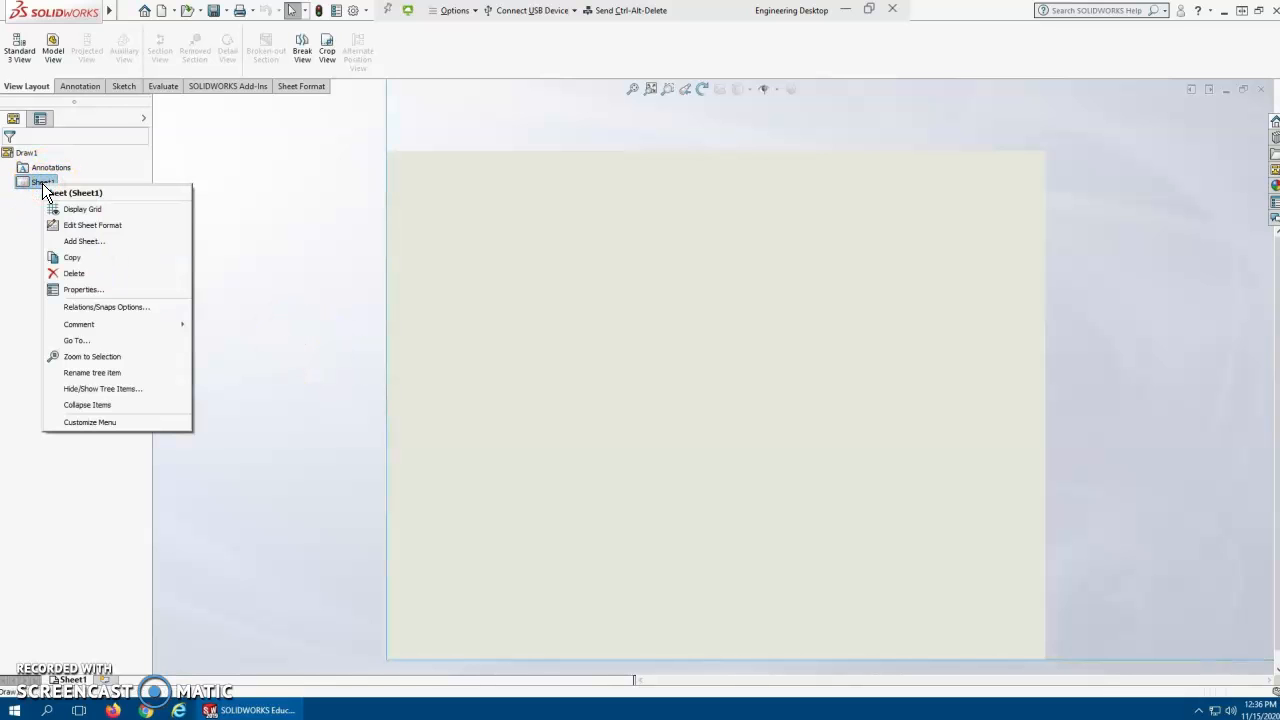
left_click(118, 290)
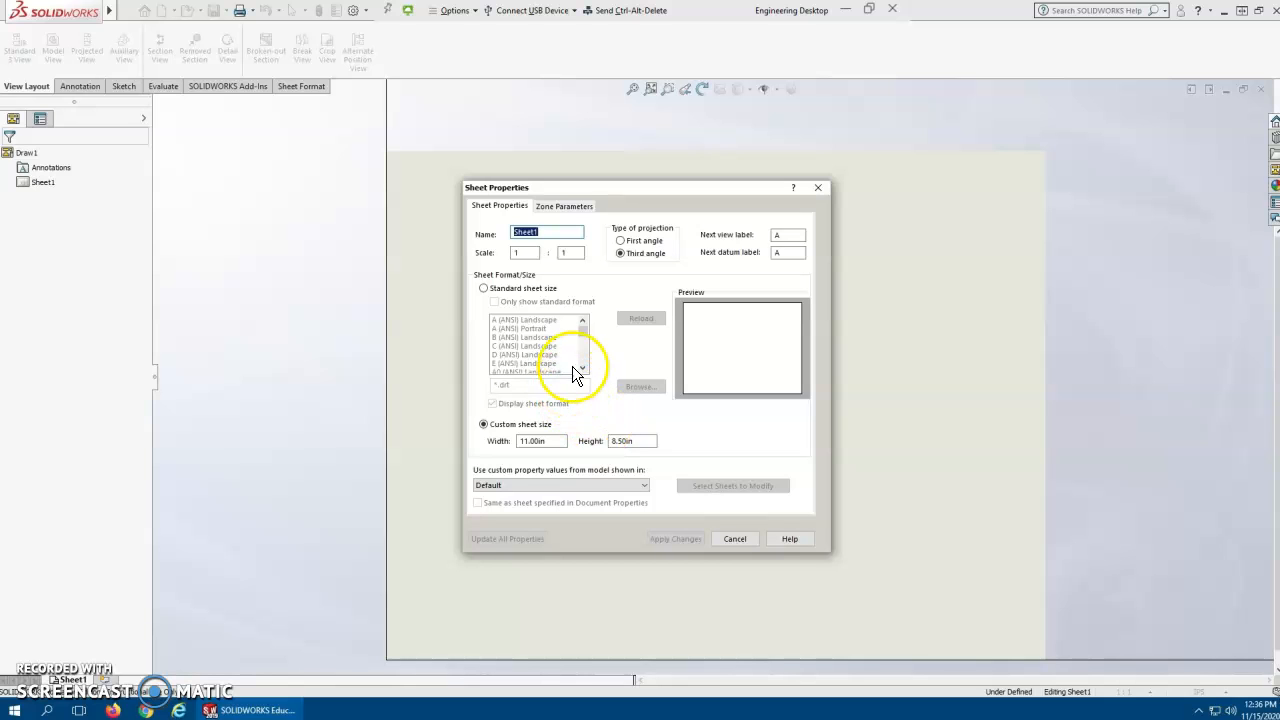
left_click(575, 251)
type("24")
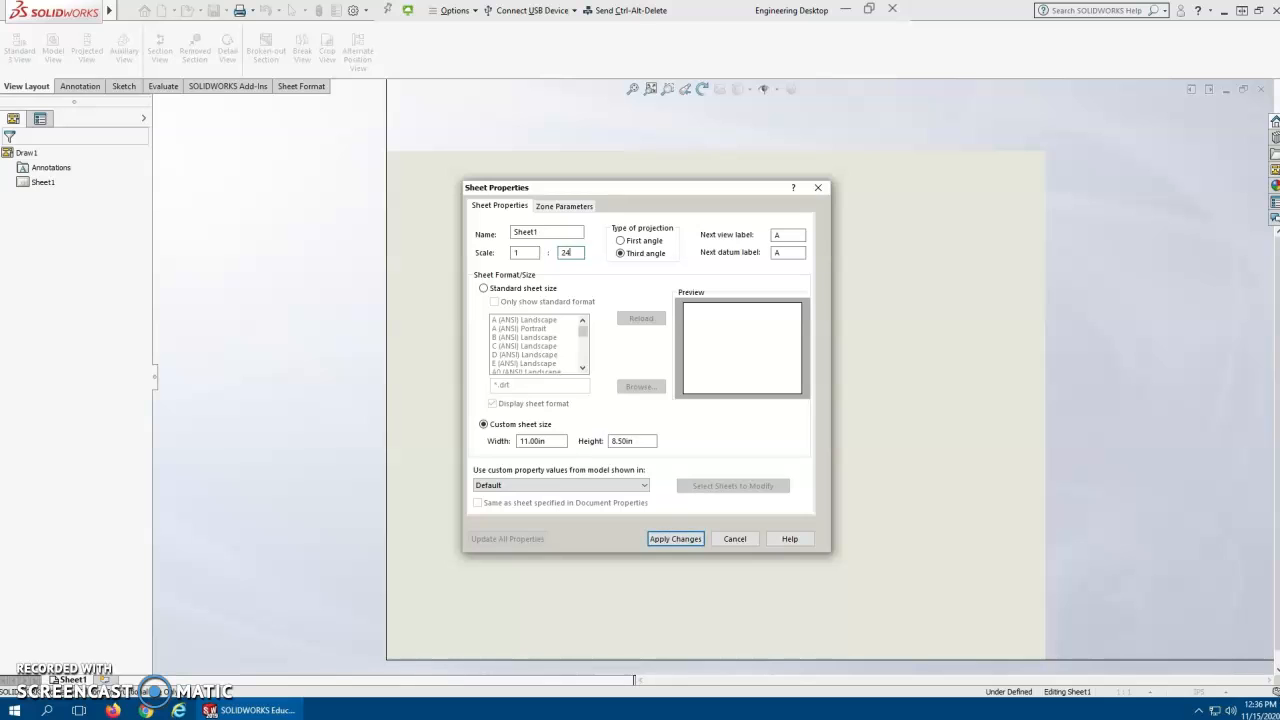
left_click(686, 539)
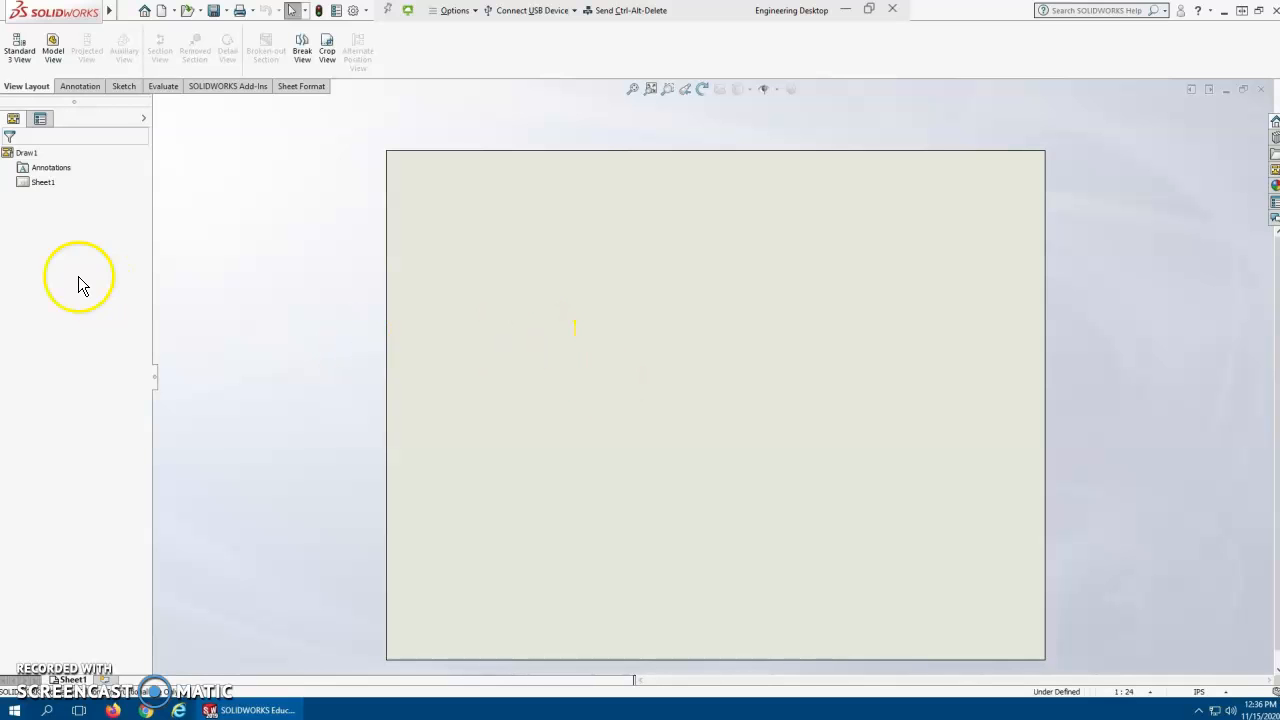
right_click(42, 183)
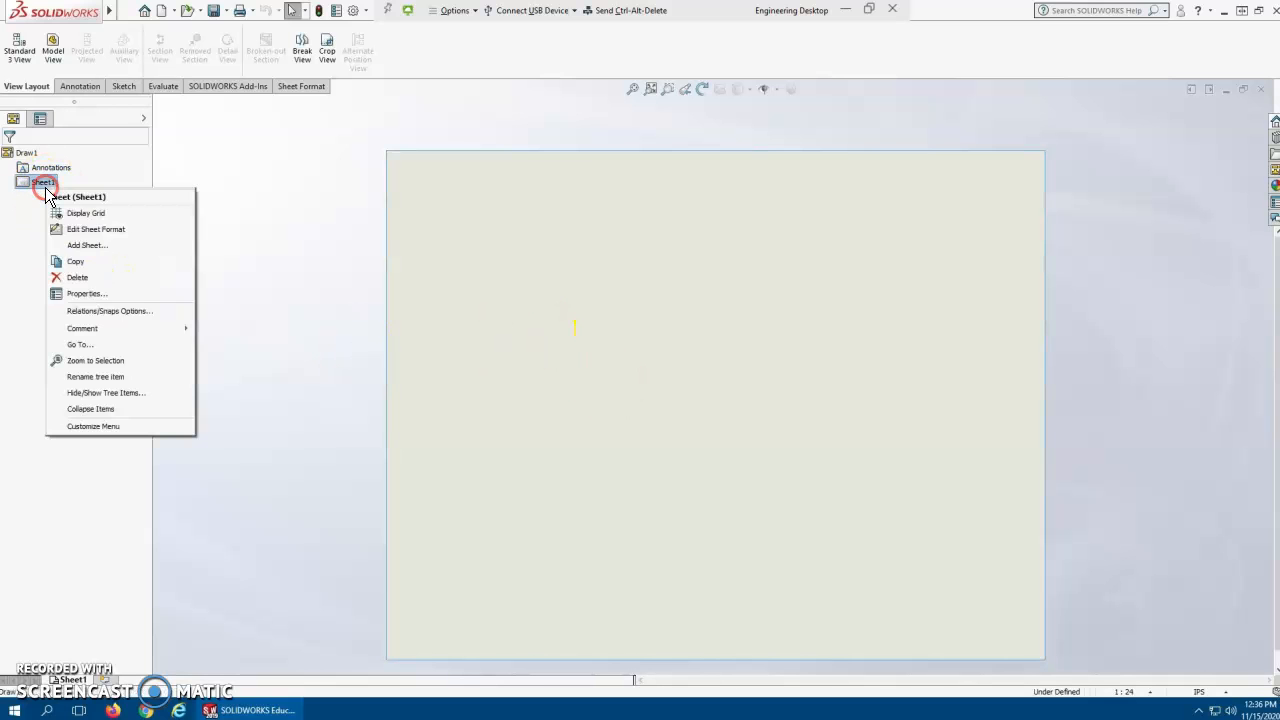
left_click(112, 294)
left_click(560, 208)
left_click(499, 206)
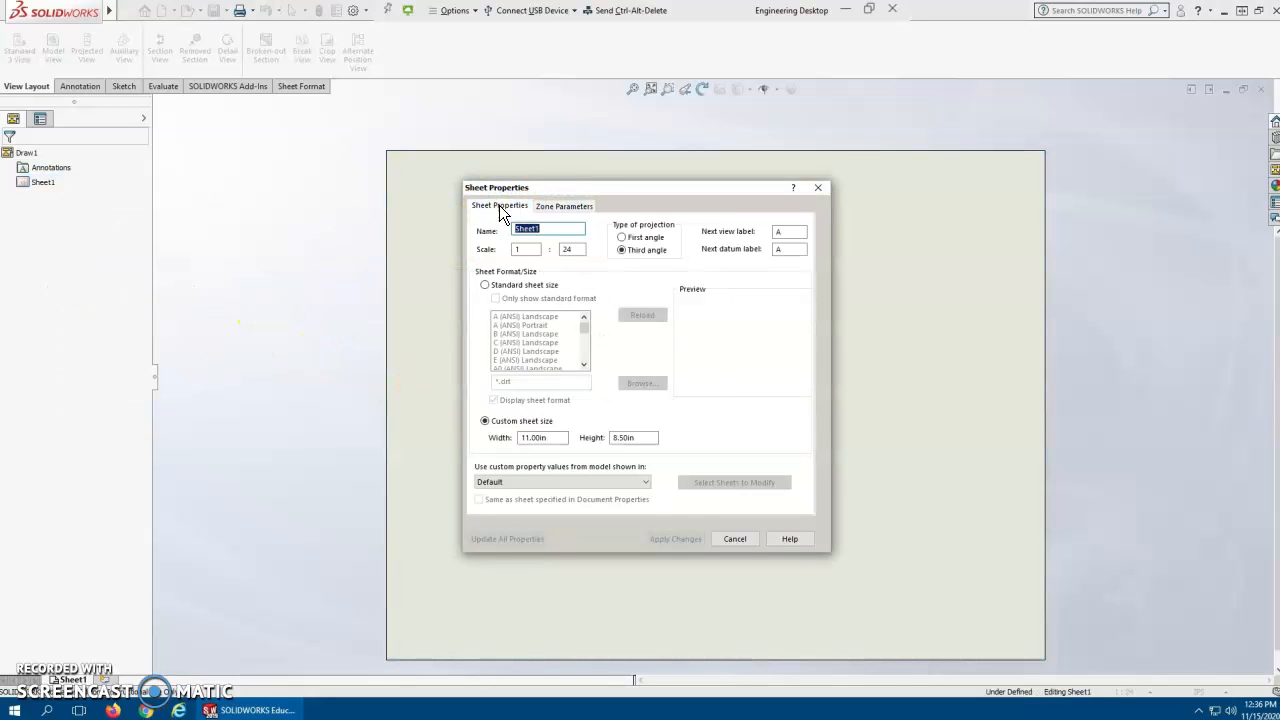
left_click(736, 540)
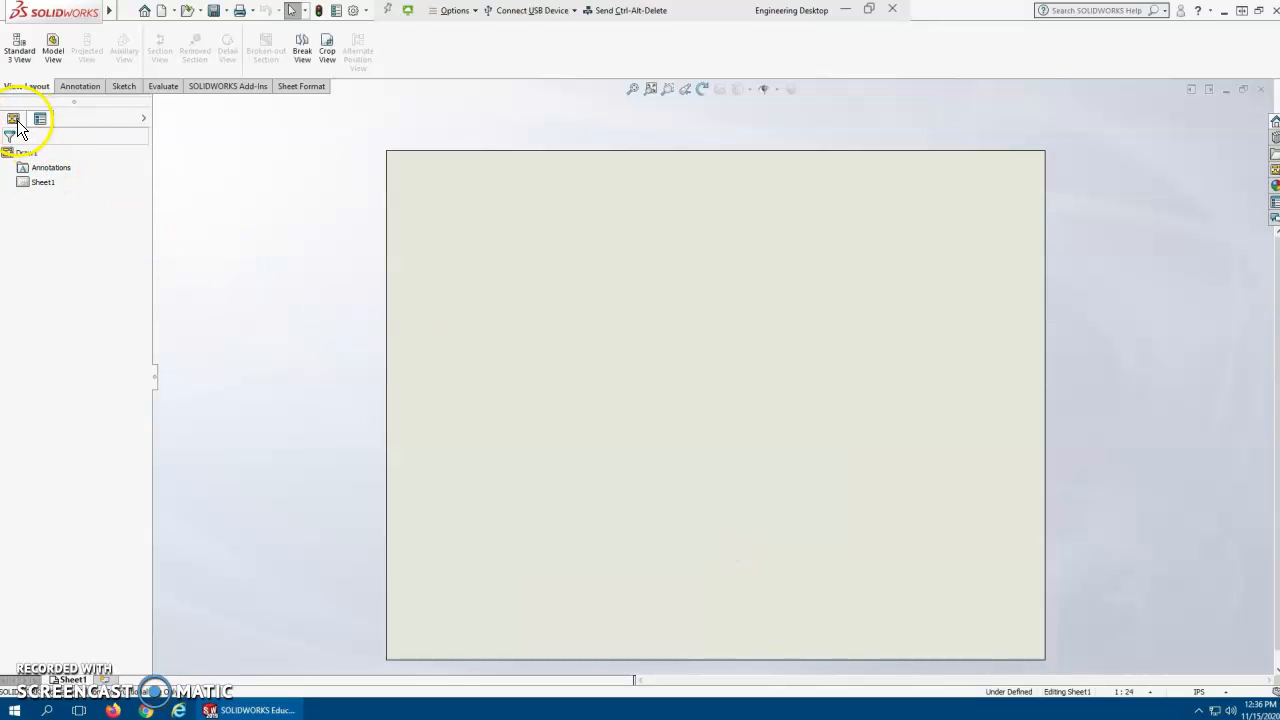
Configure the document units as Custom, with basic length in feet & inches and its decimals set to None.
right_click(10, 150)
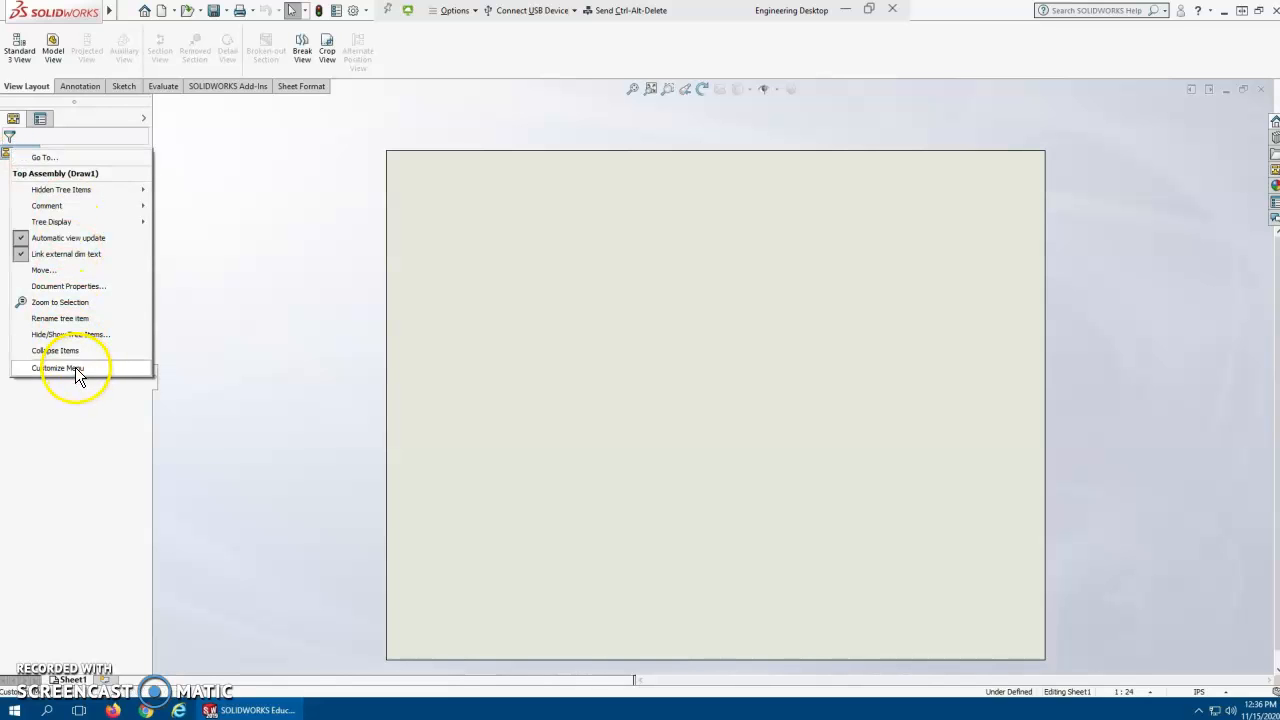
left_click(74, 286)
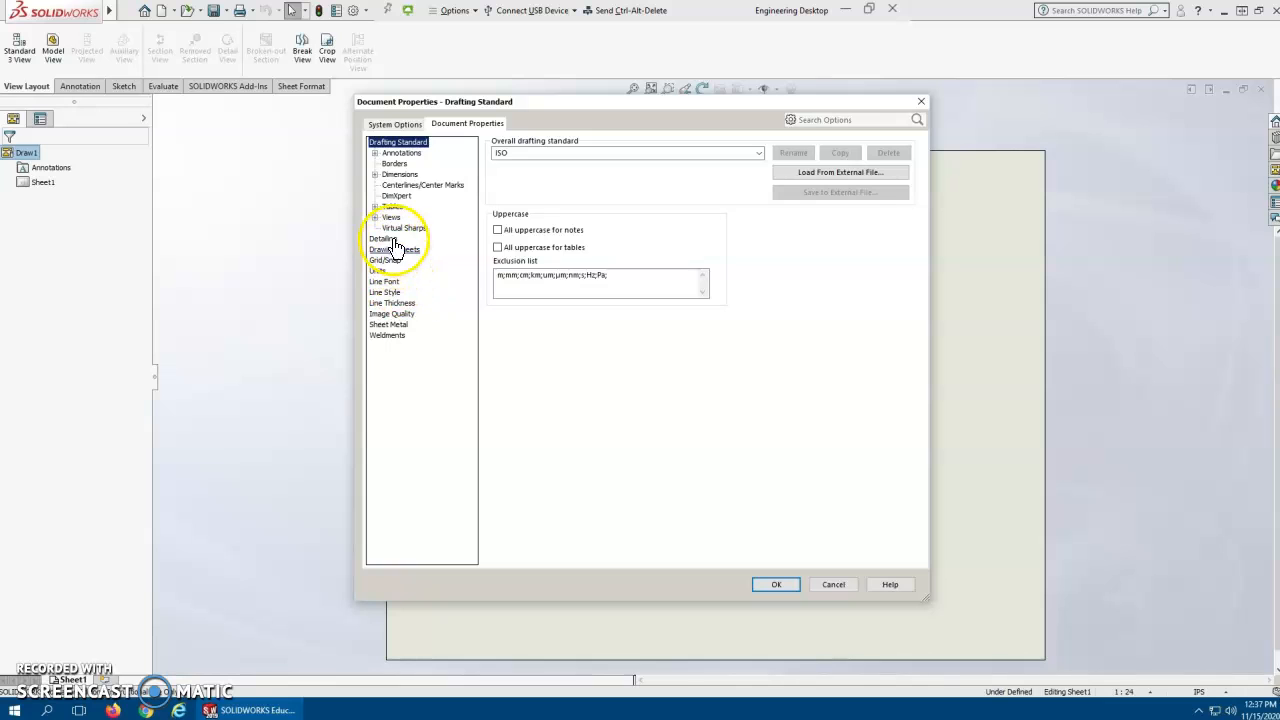
left_click(383, 271)
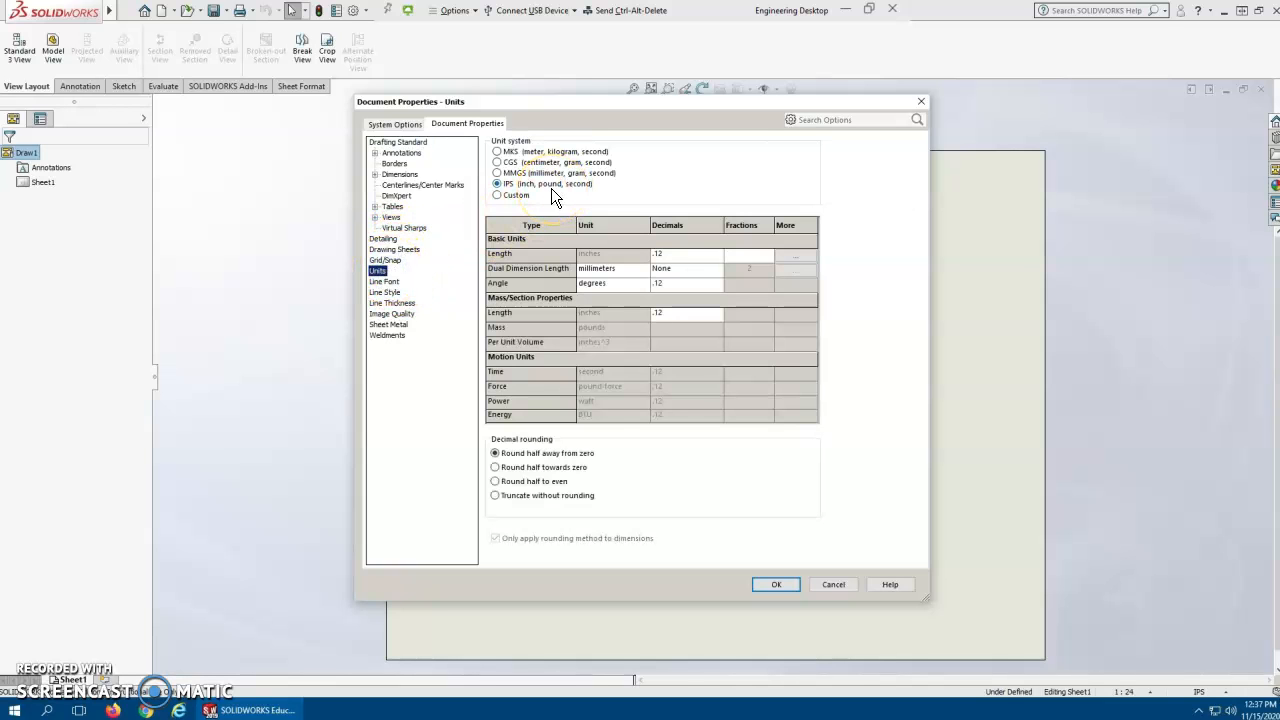
left_click(497, 195)
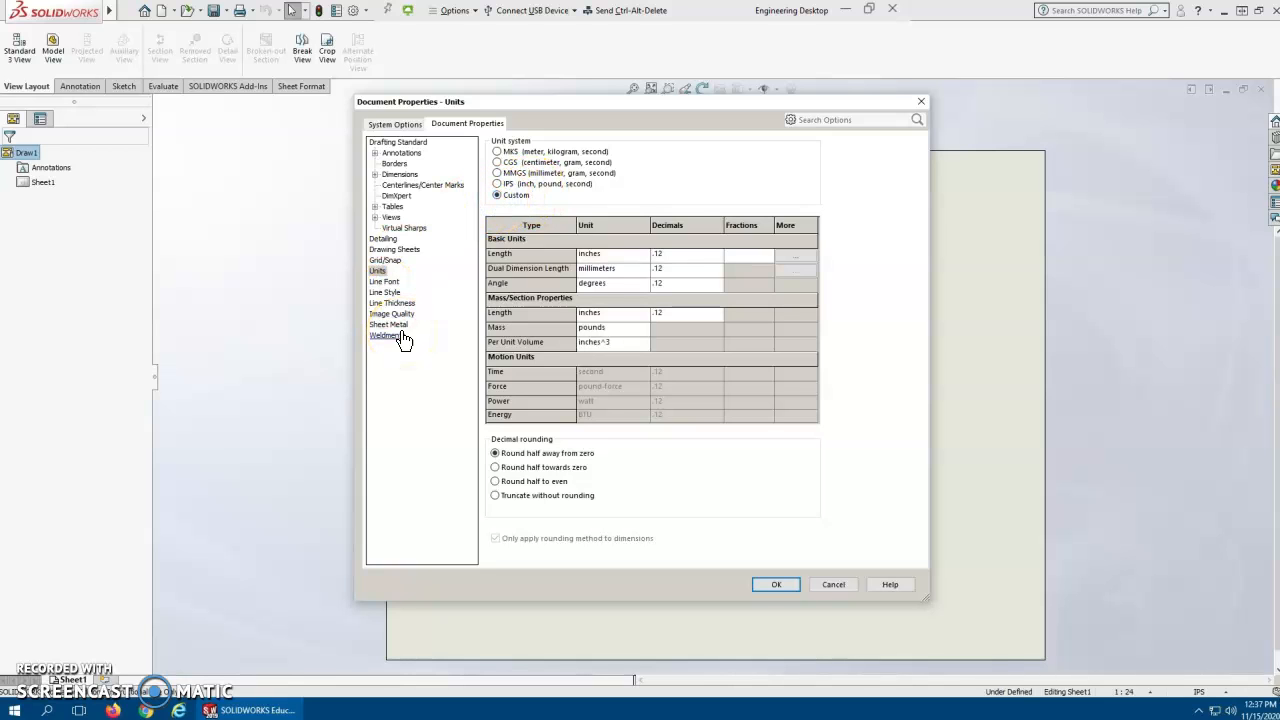
left_click(643, 256)
left_click(615, 318)
left_click(726, 258)
left_click(717, 255)
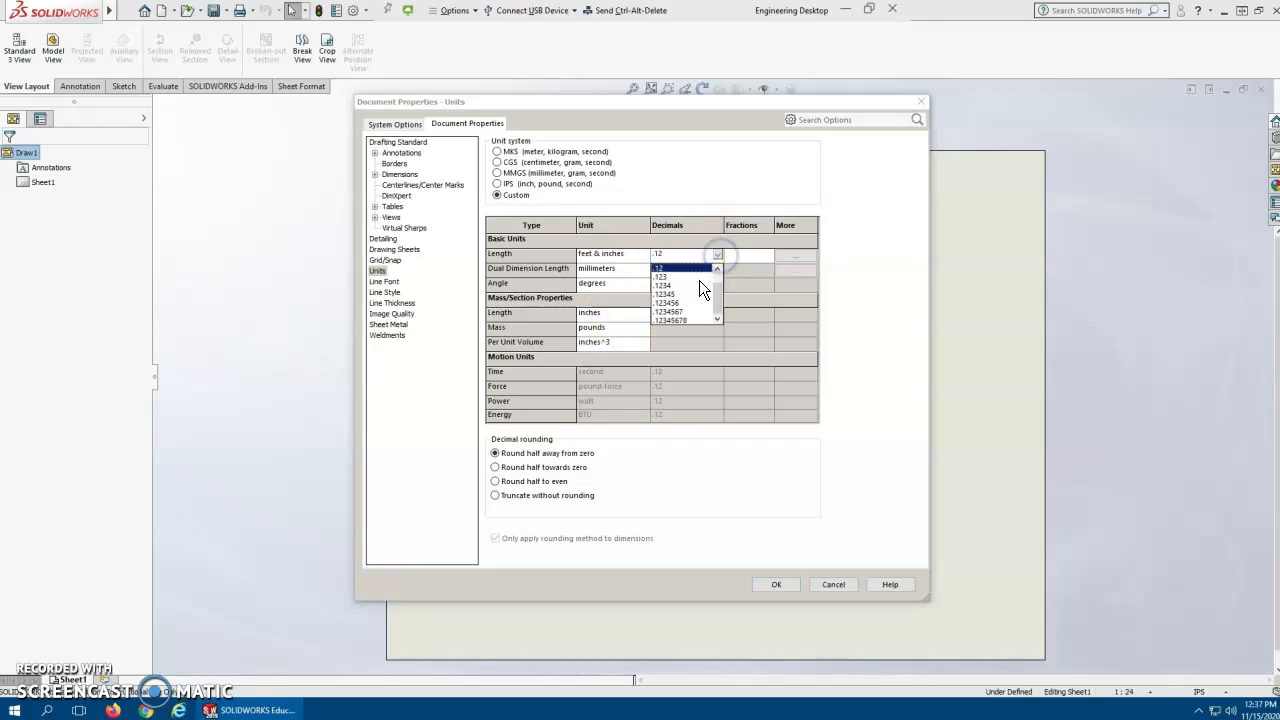
left_click_drag(718, 287, 723, 265)
left_click(684, 267)
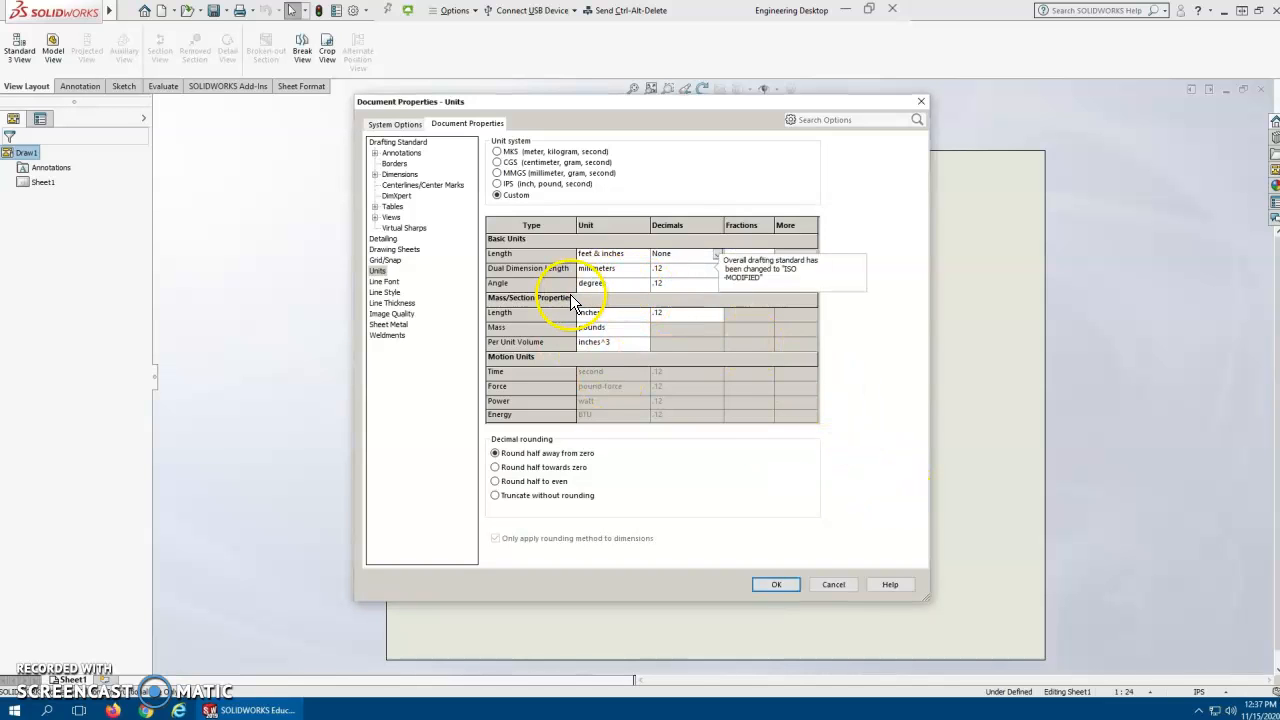
left_click(778, 585)
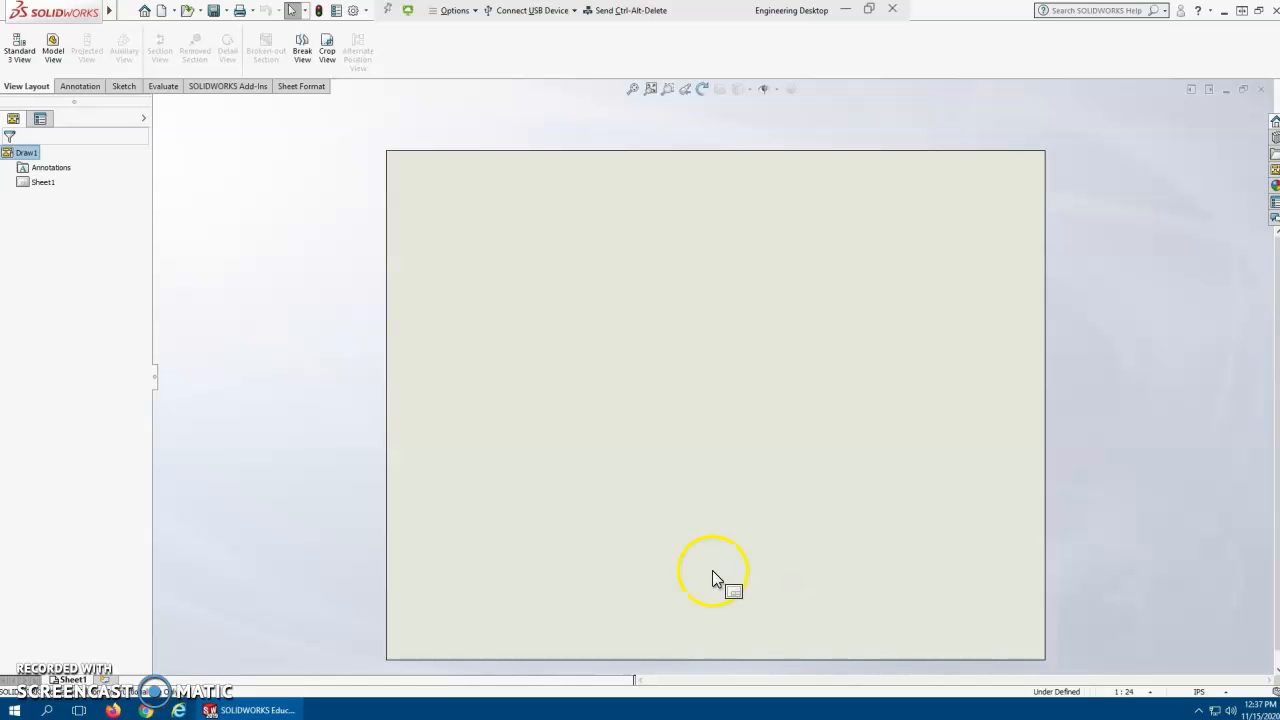
Sketch a corner rectangle about 13'-4" wide and 10'-6" high inside the sheet.
left_click(121, 87)
left_click(56, 51)
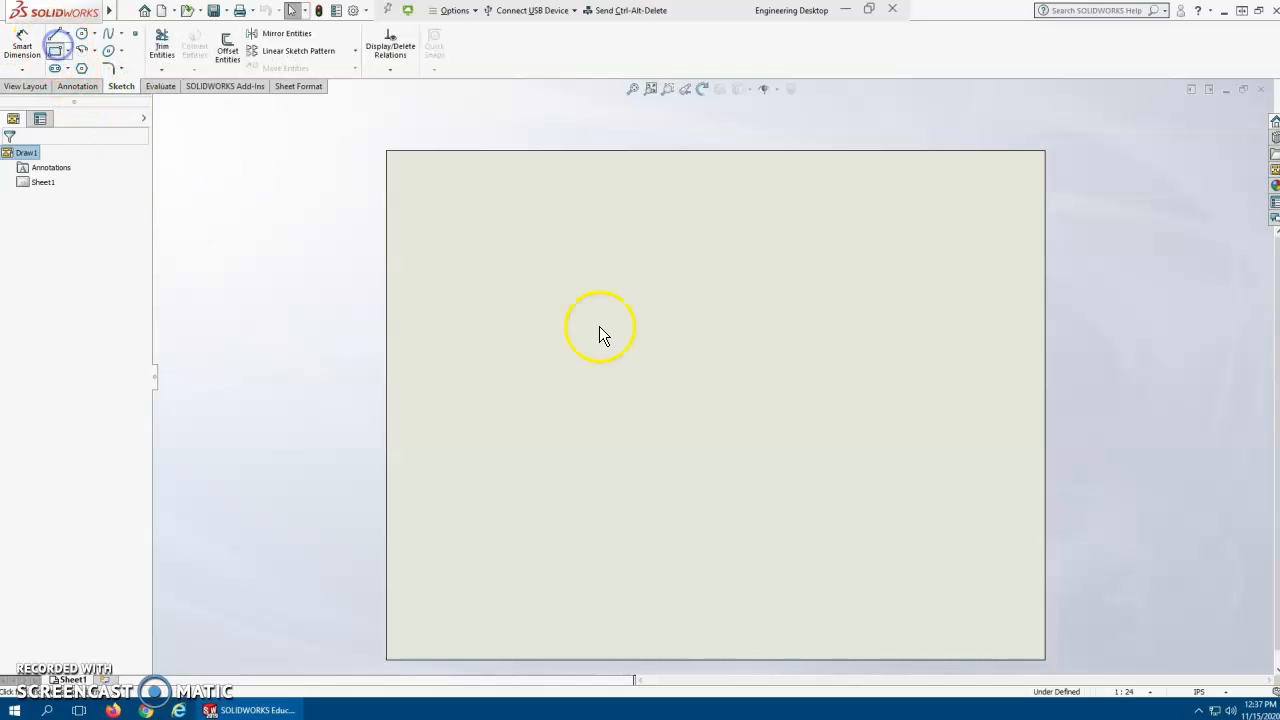
left_click(493, 249)
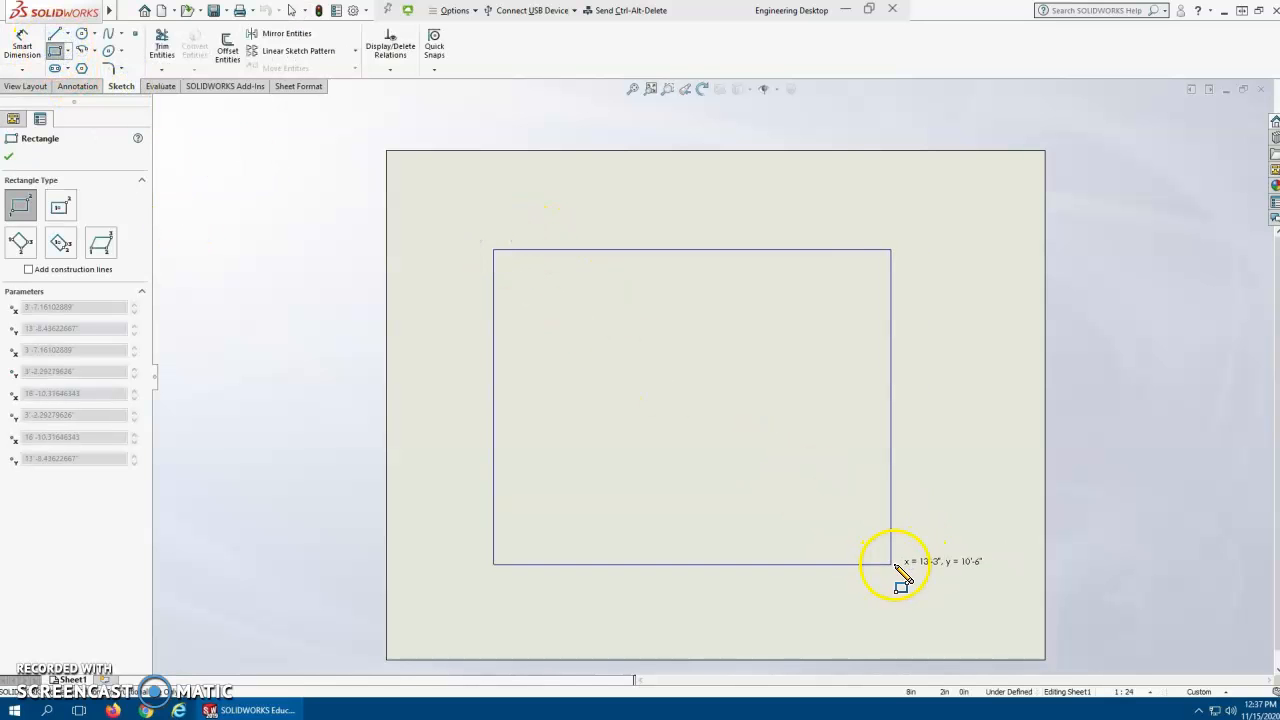
left_click(894, 563)
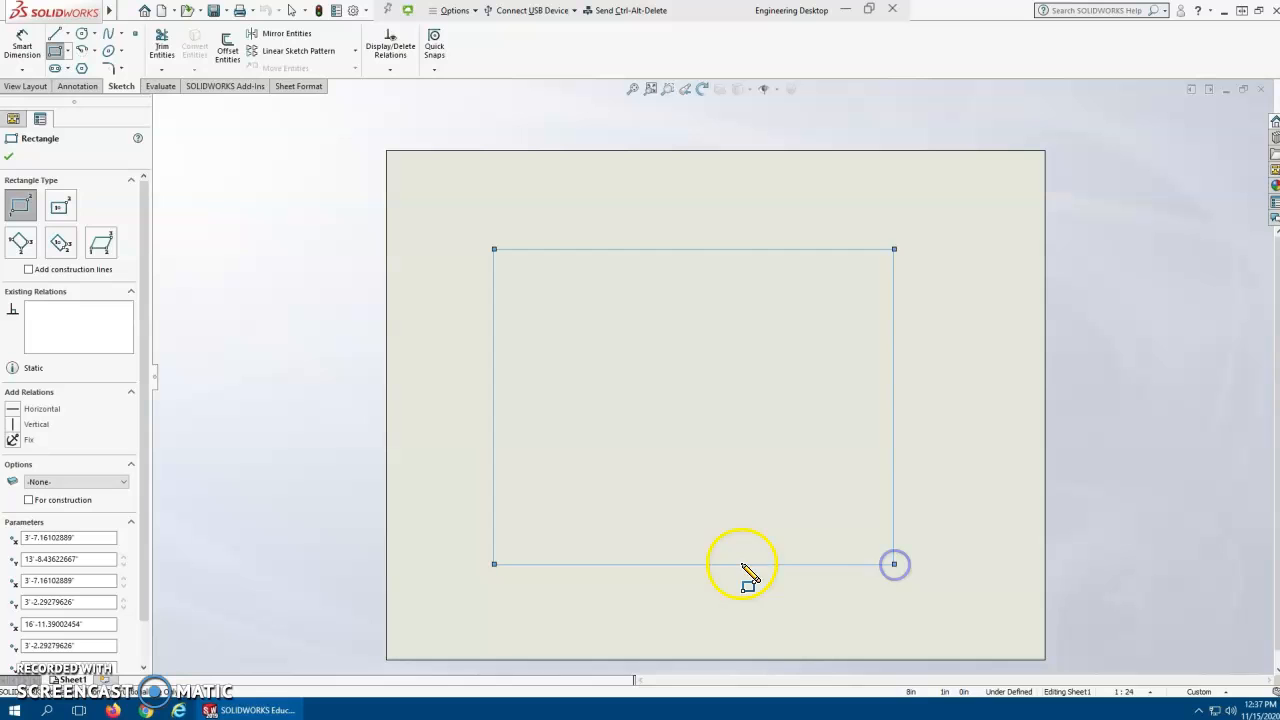
left_click(9, 157)
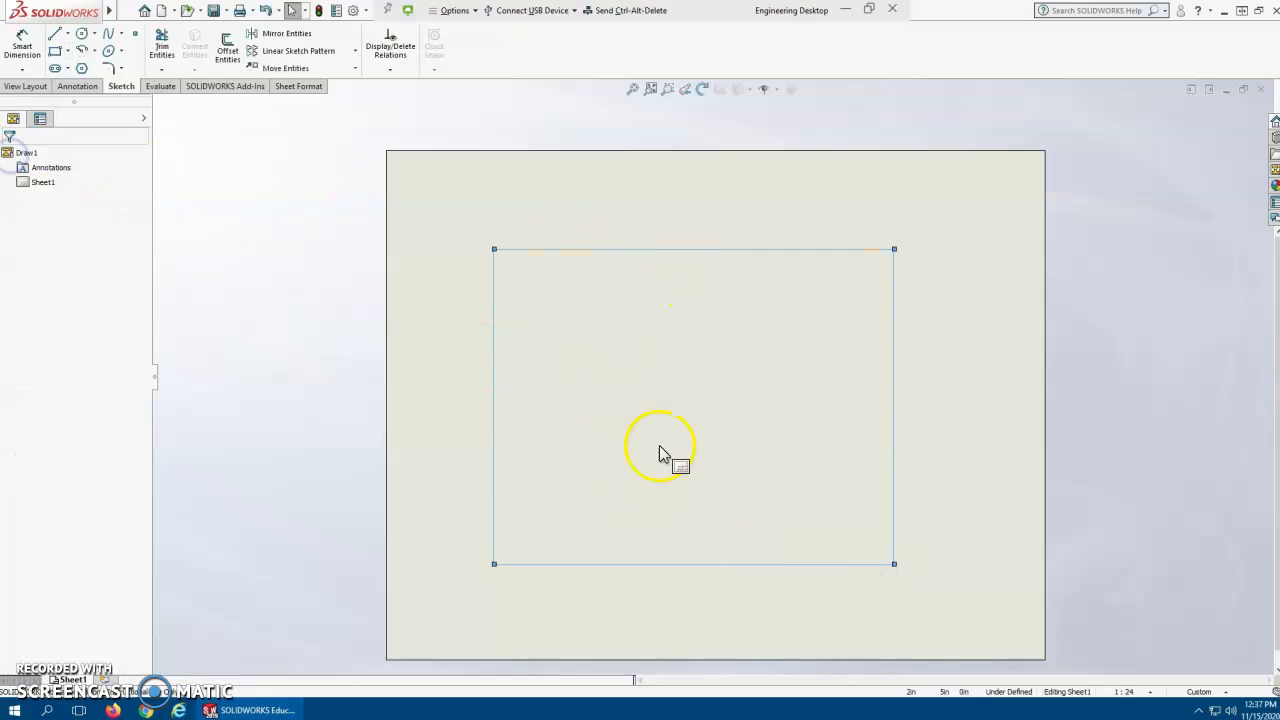
Dimension the rectangle's left vertical edge and set its length to 1'-2".
left_click(18, 44)
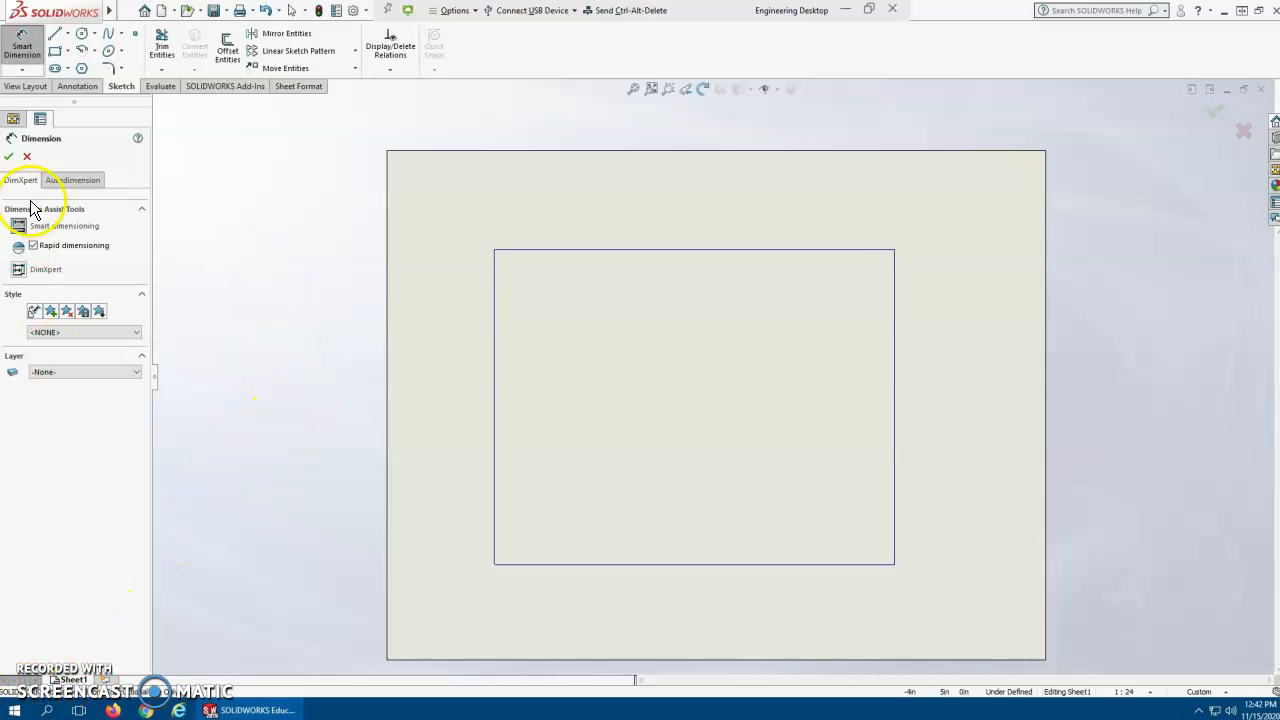
left_click_drag(491, 369, 459, 401)
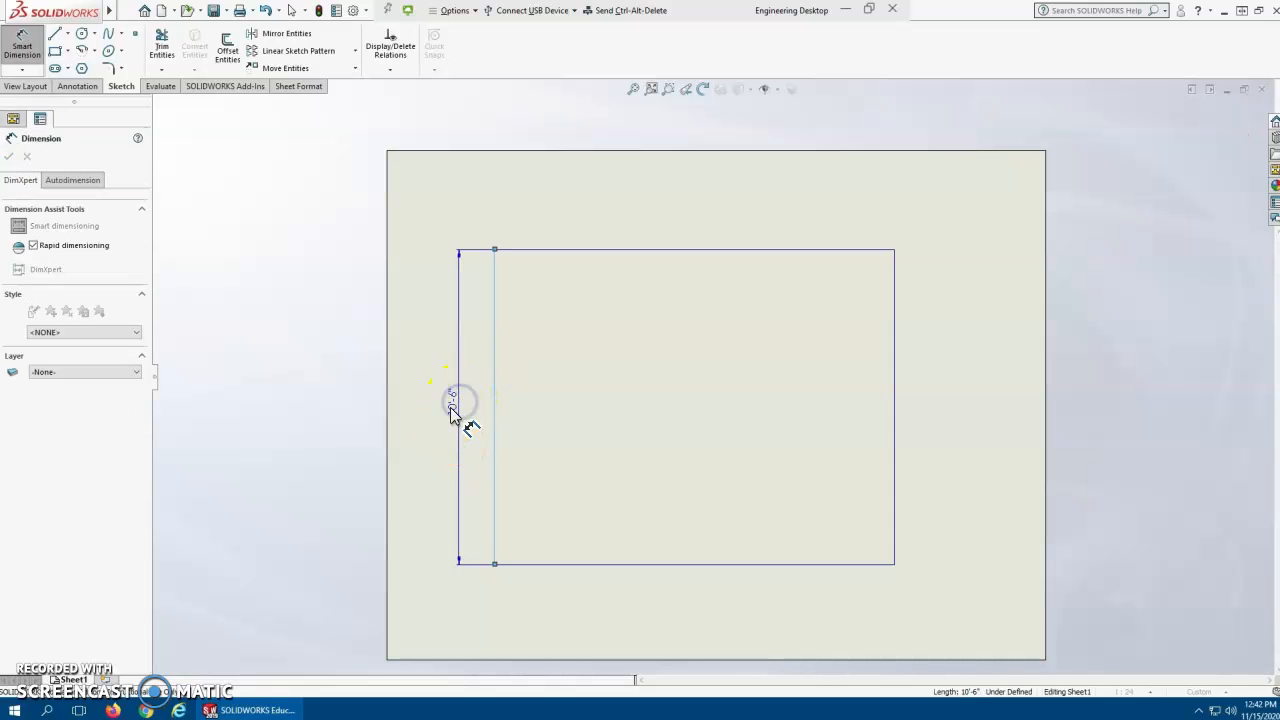
left_click(457, 396)
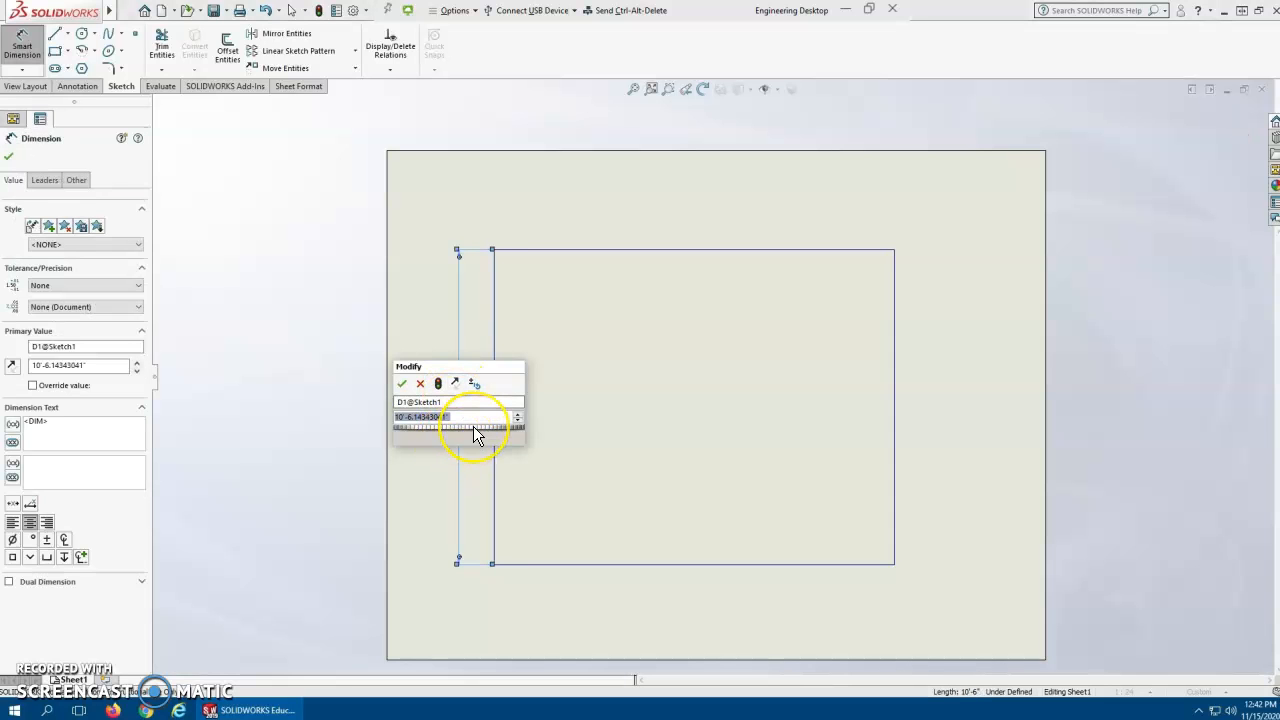
type("1'2")
key("Return")
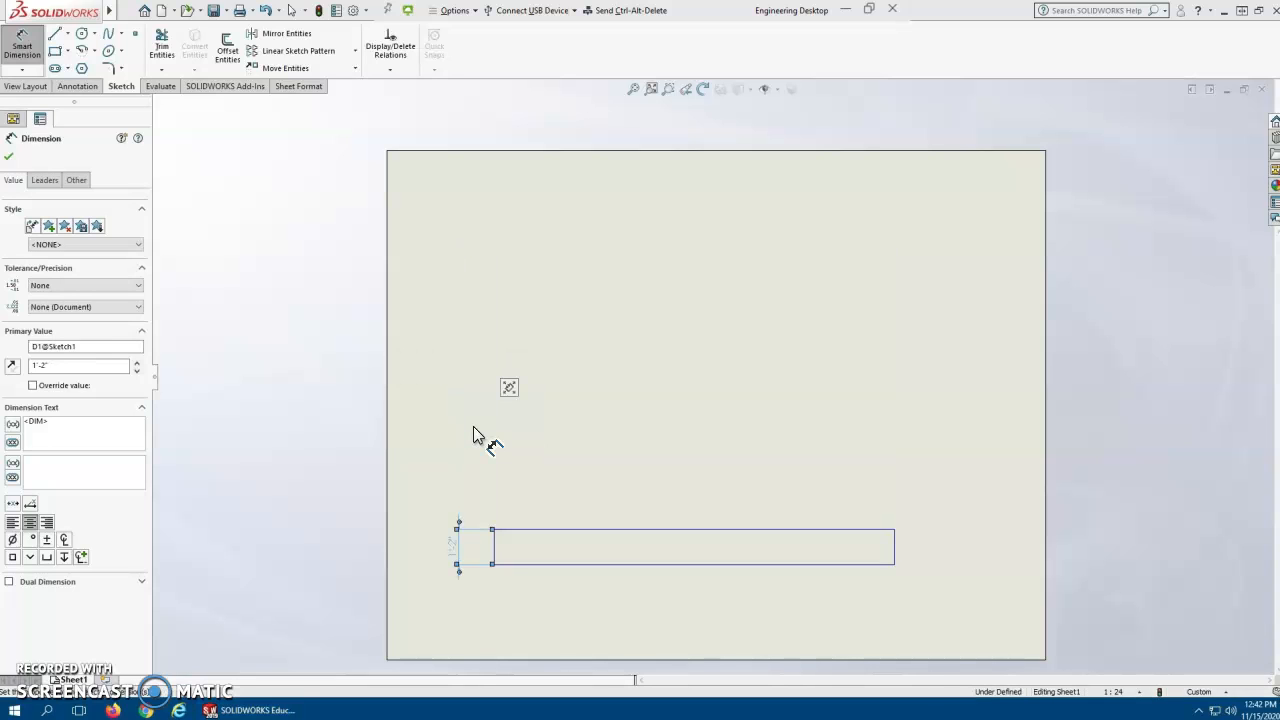
Try to change the rectangle's vertical dimension to 14.
left_click(460, 548)
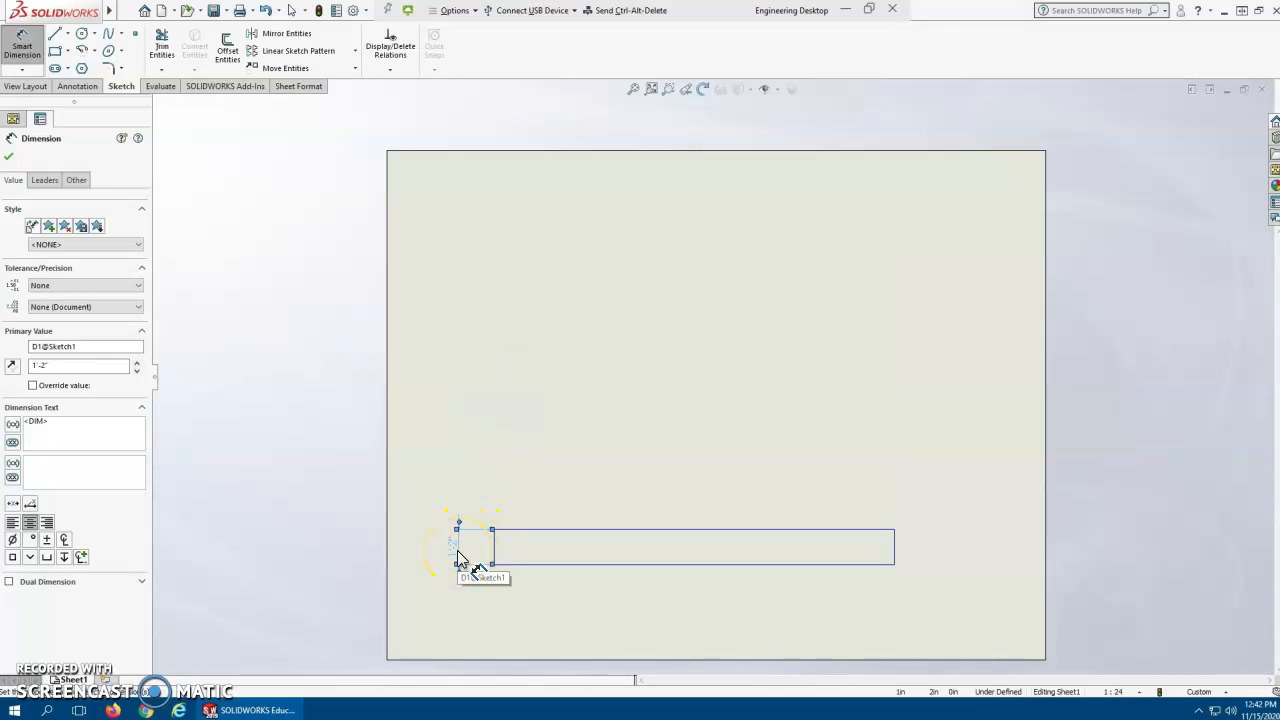
left_click(457, 553)
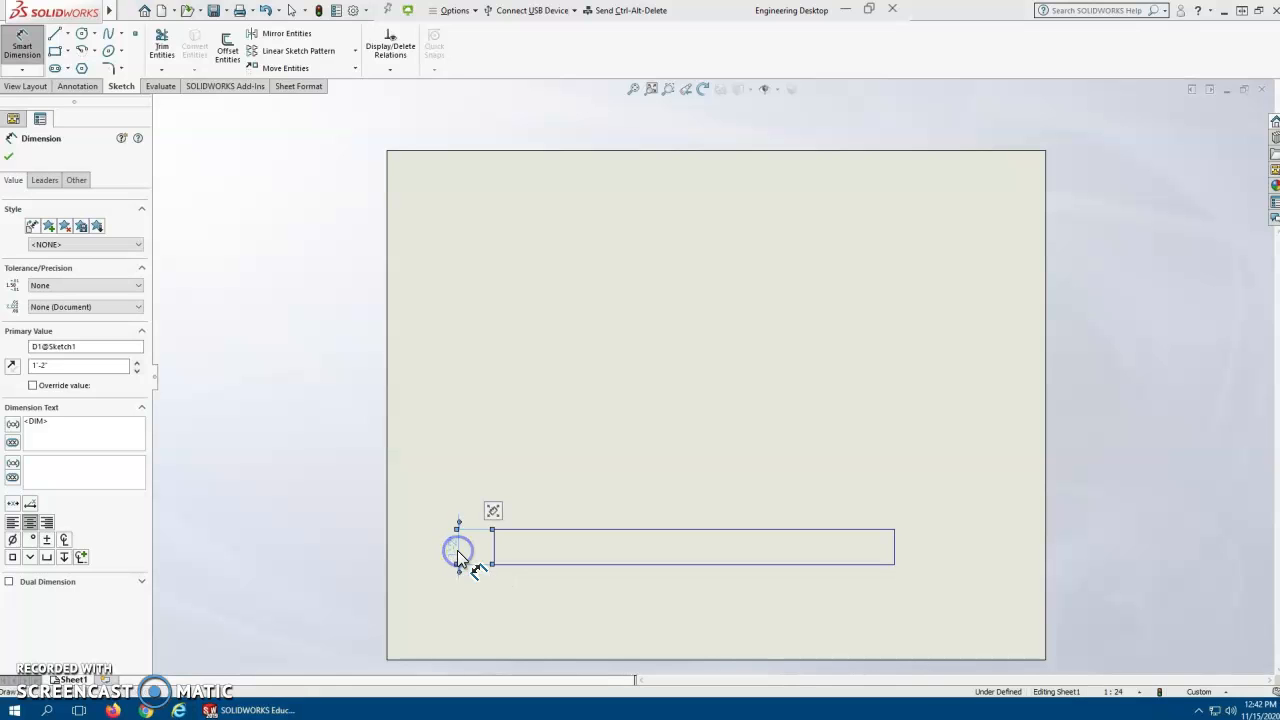
left_click(464, 553)
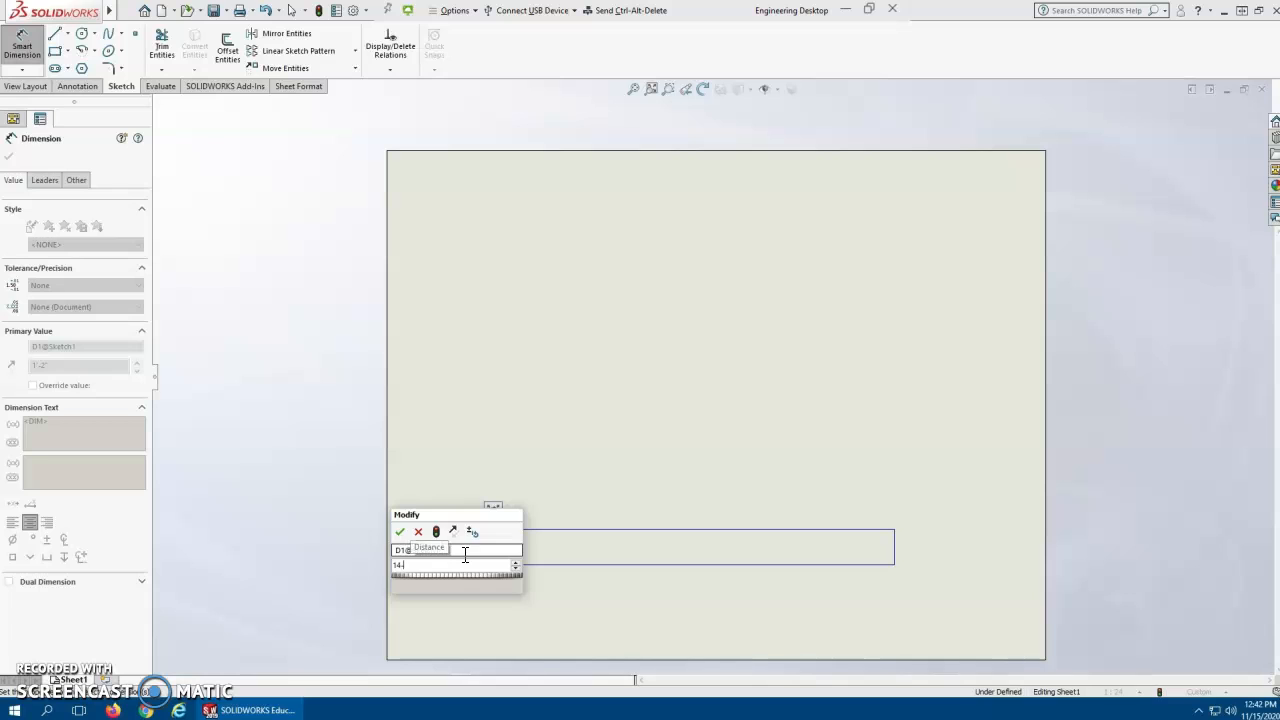
key("Return")
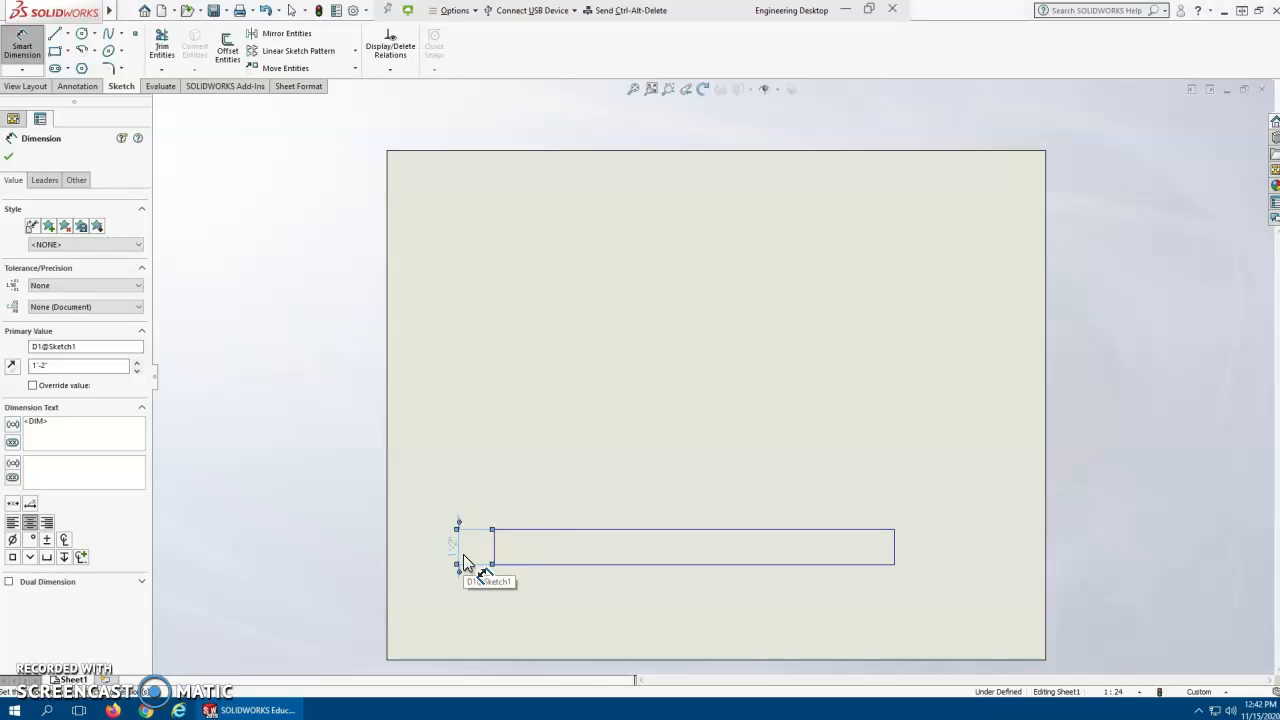
Set the rectangle's vertical dimension to 14'-0".
left_click(445, 550)
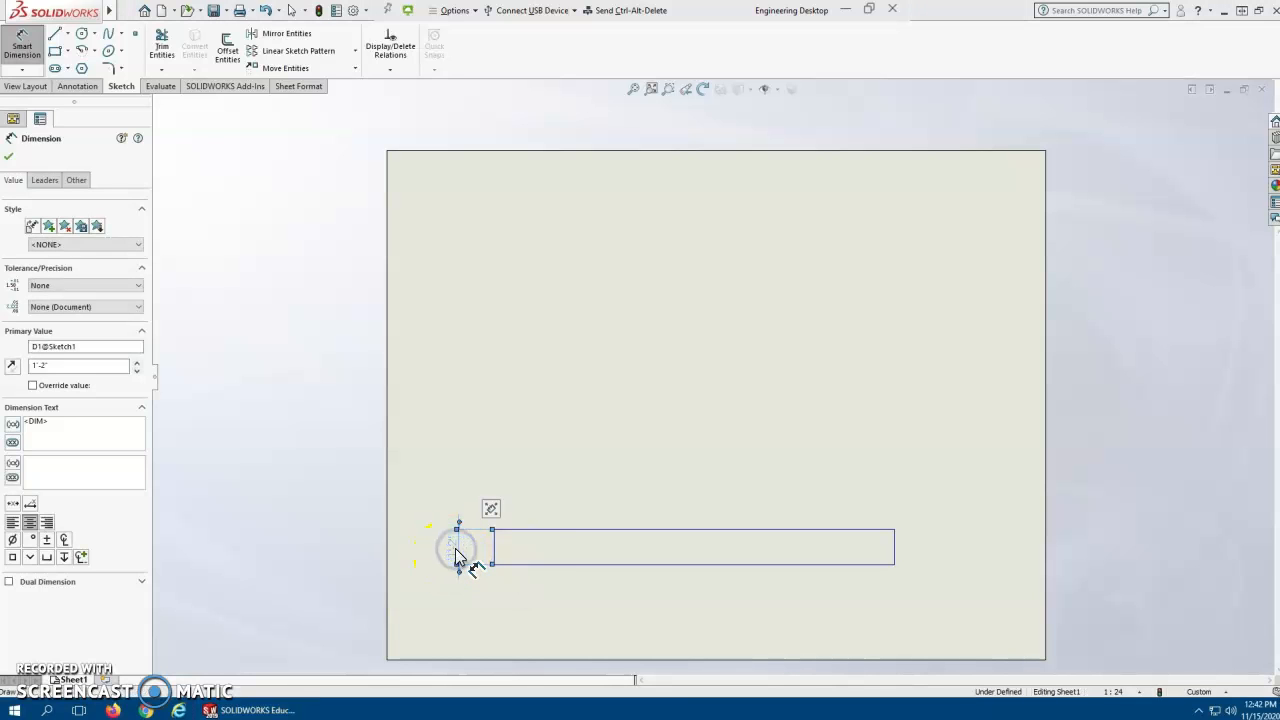
double_click(455, 555)
left_click(445, 566)
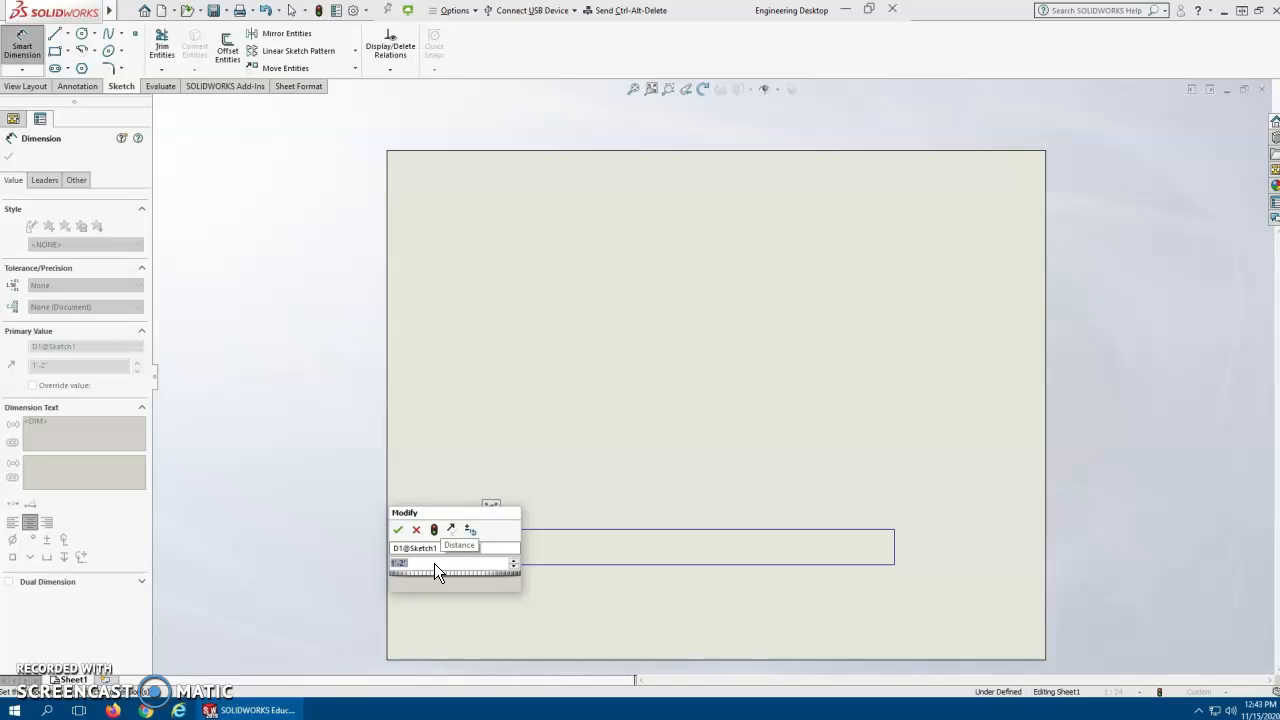
type("14")
key("Return")
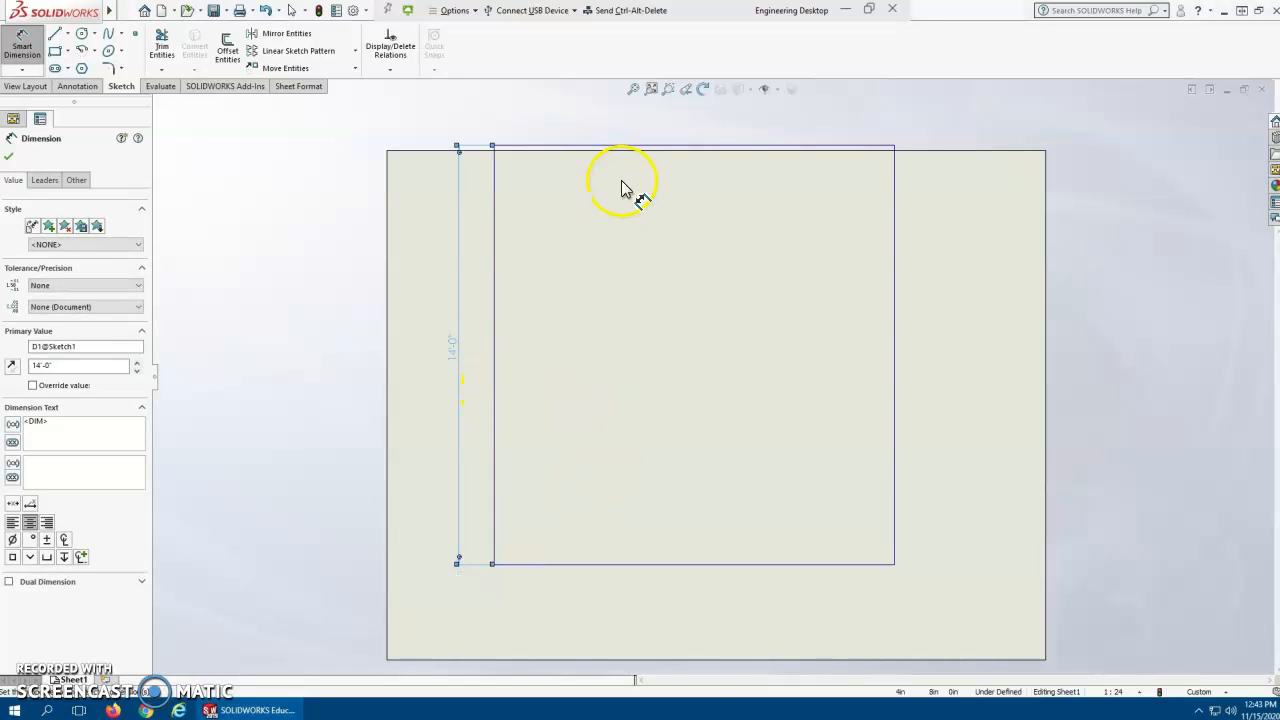
Dimension the rectangle's bottom edge and set its length to 16'-0".
left_click(686, 565)
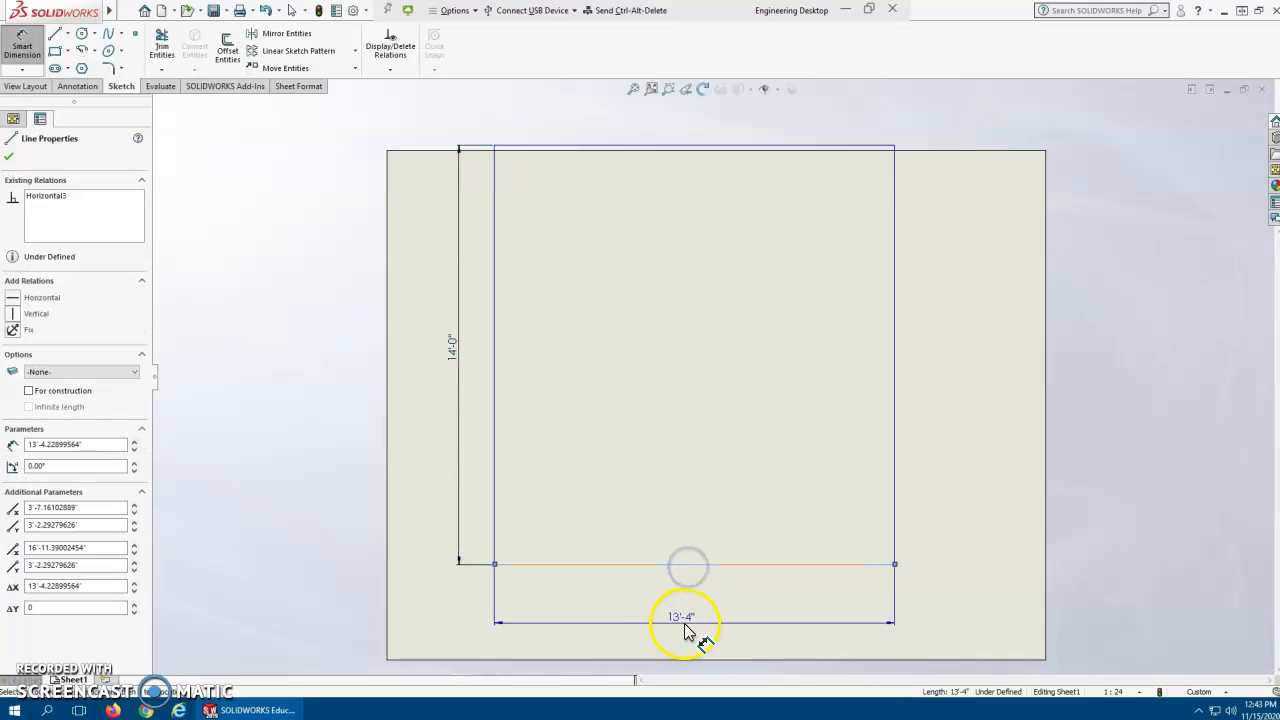
left_click(720, 624)
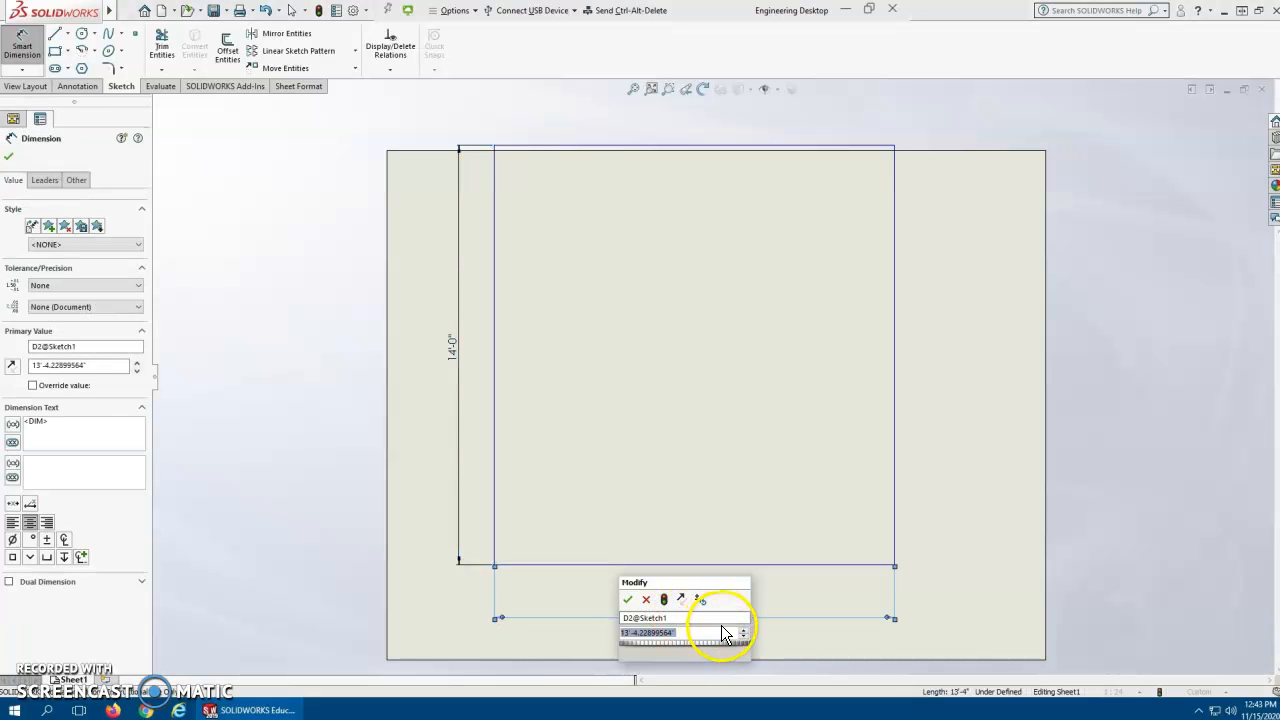
type("16")
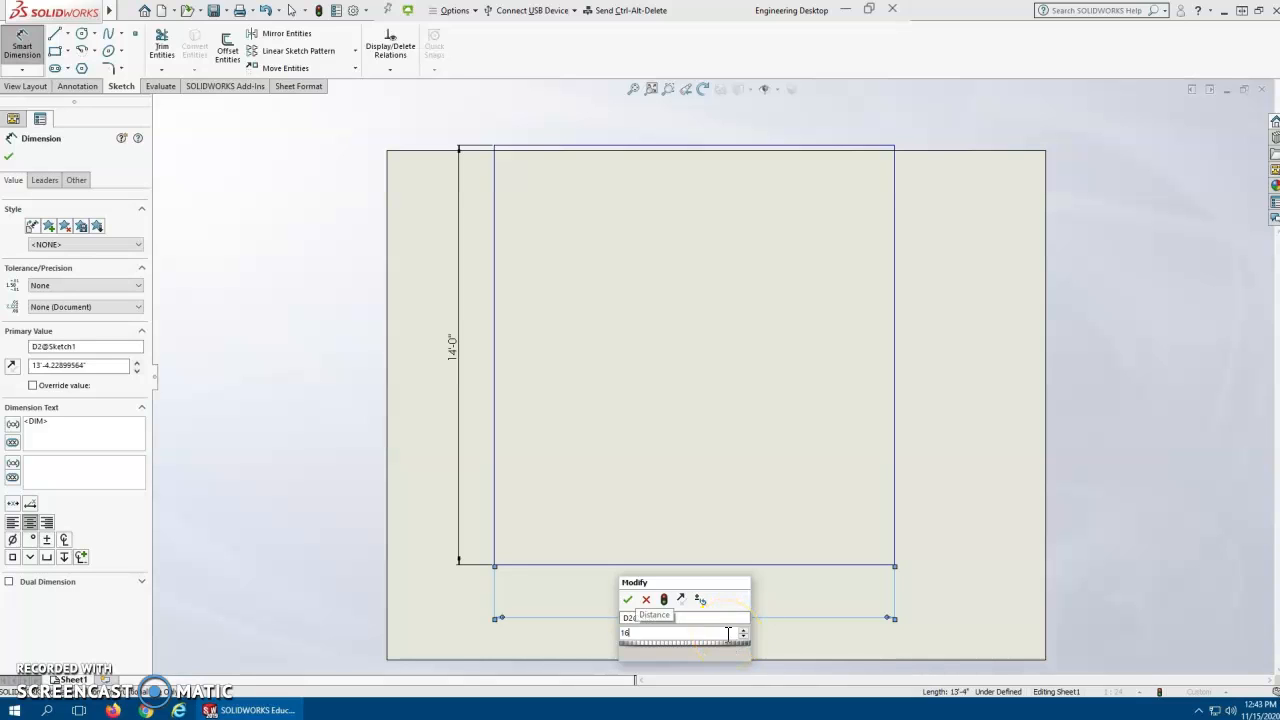
key("Return")
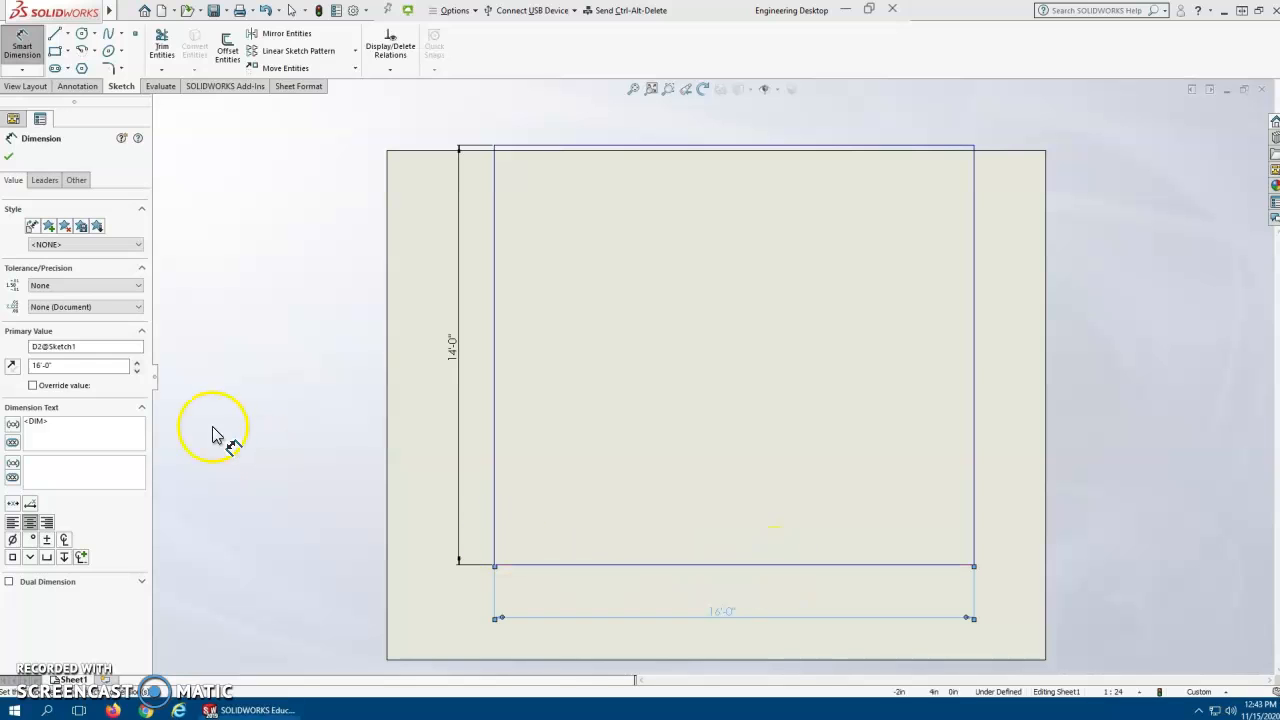
left_click(8, 156)
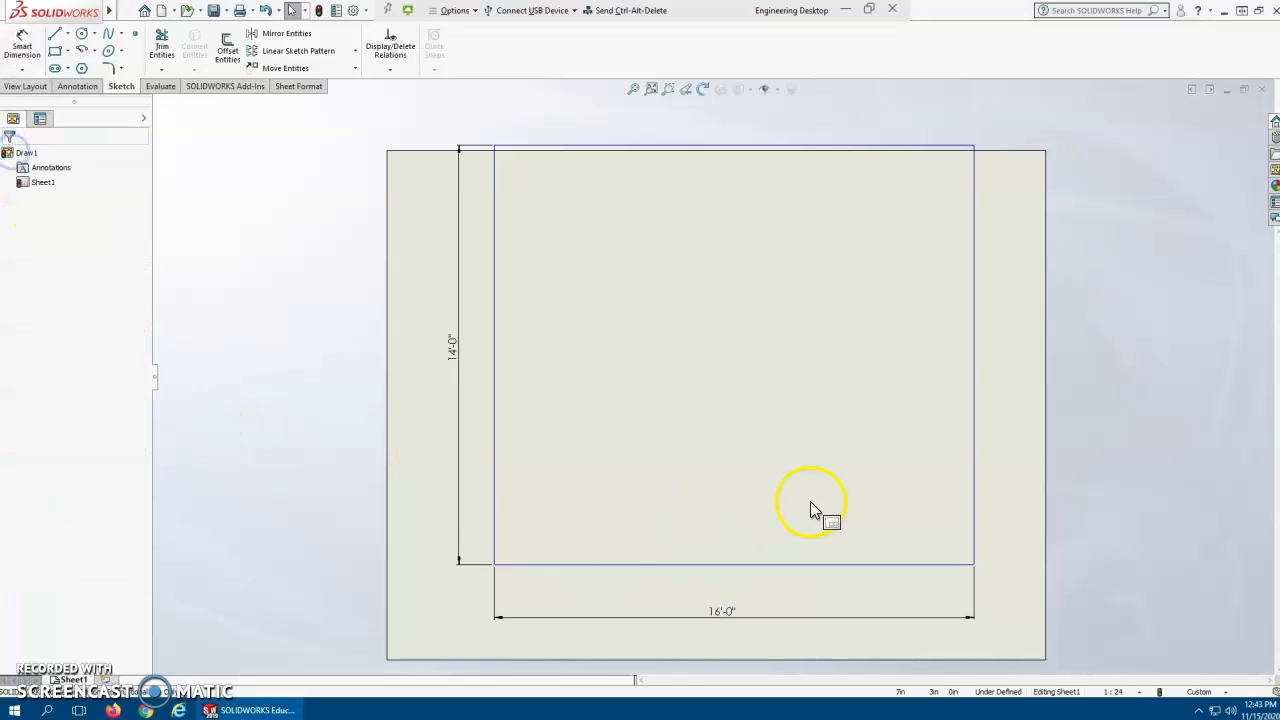
Move the rectangle down so it sits inside the sheet, and fix its lower-right corner point.
left_click_drag(865, 564, 757, 608)
left_click(1081, 486)
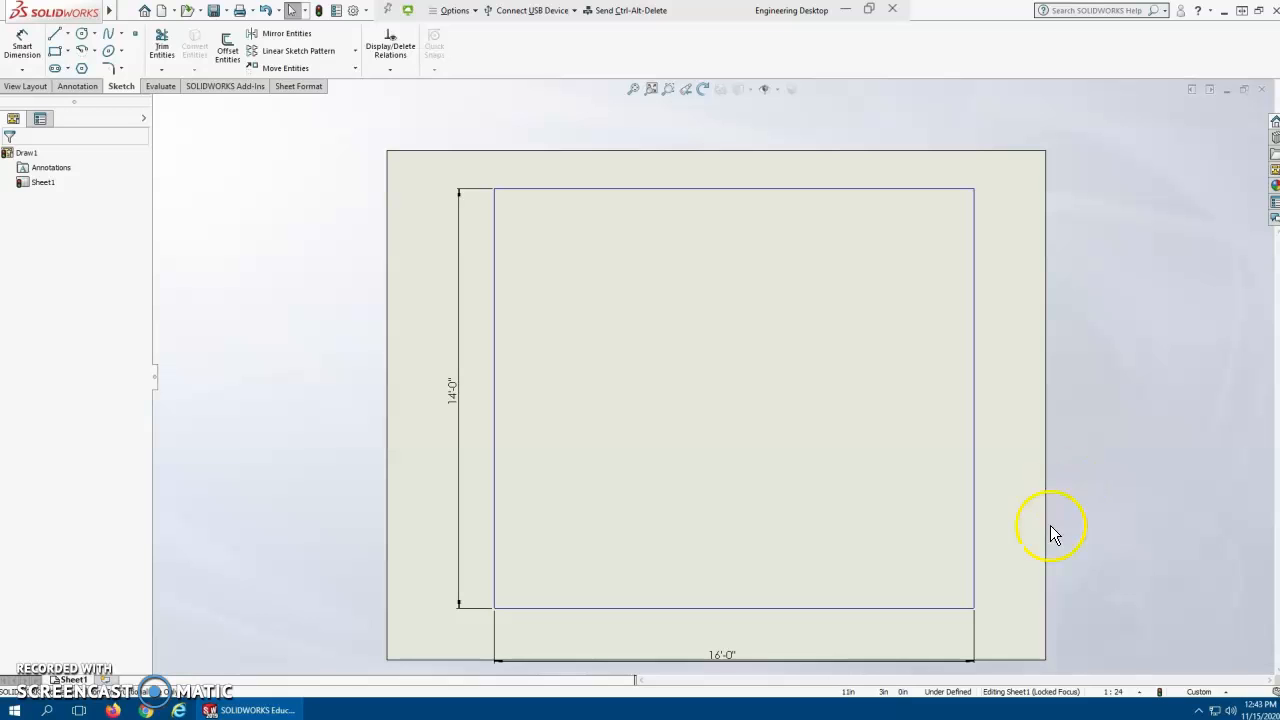
left_click(974, 606)
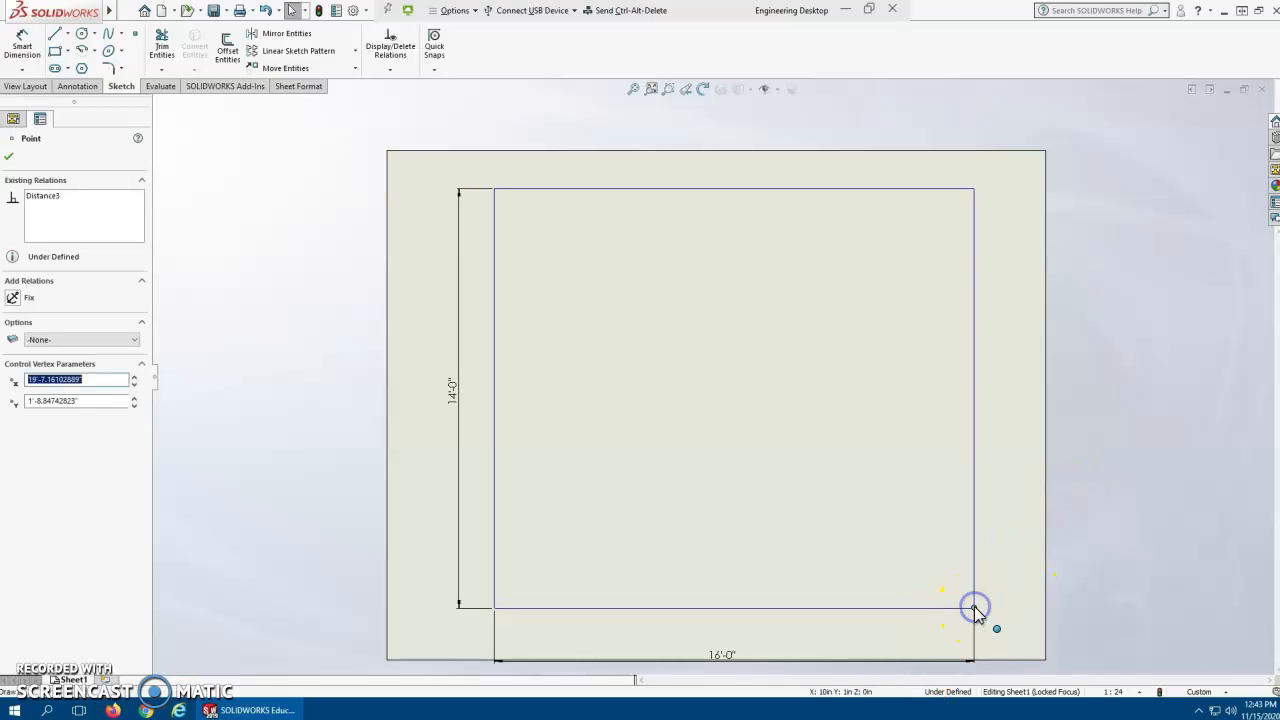
left_click(12, 298)
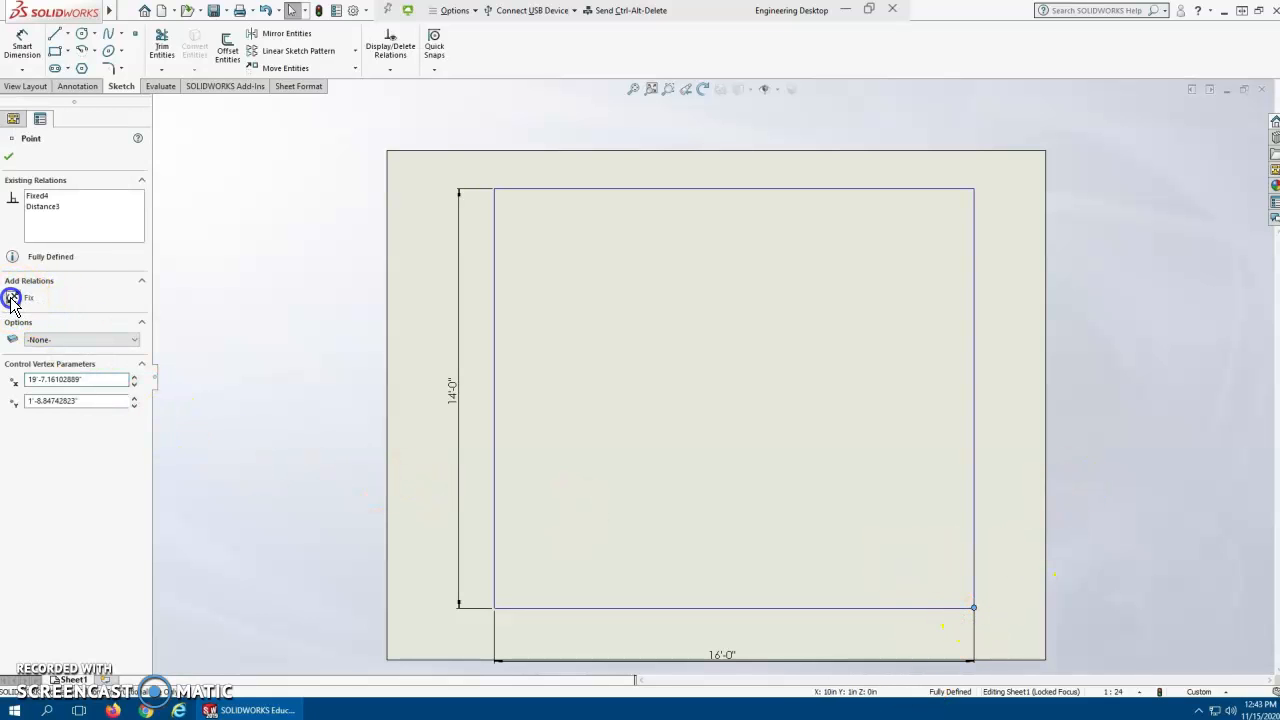
left_click(263, 447)
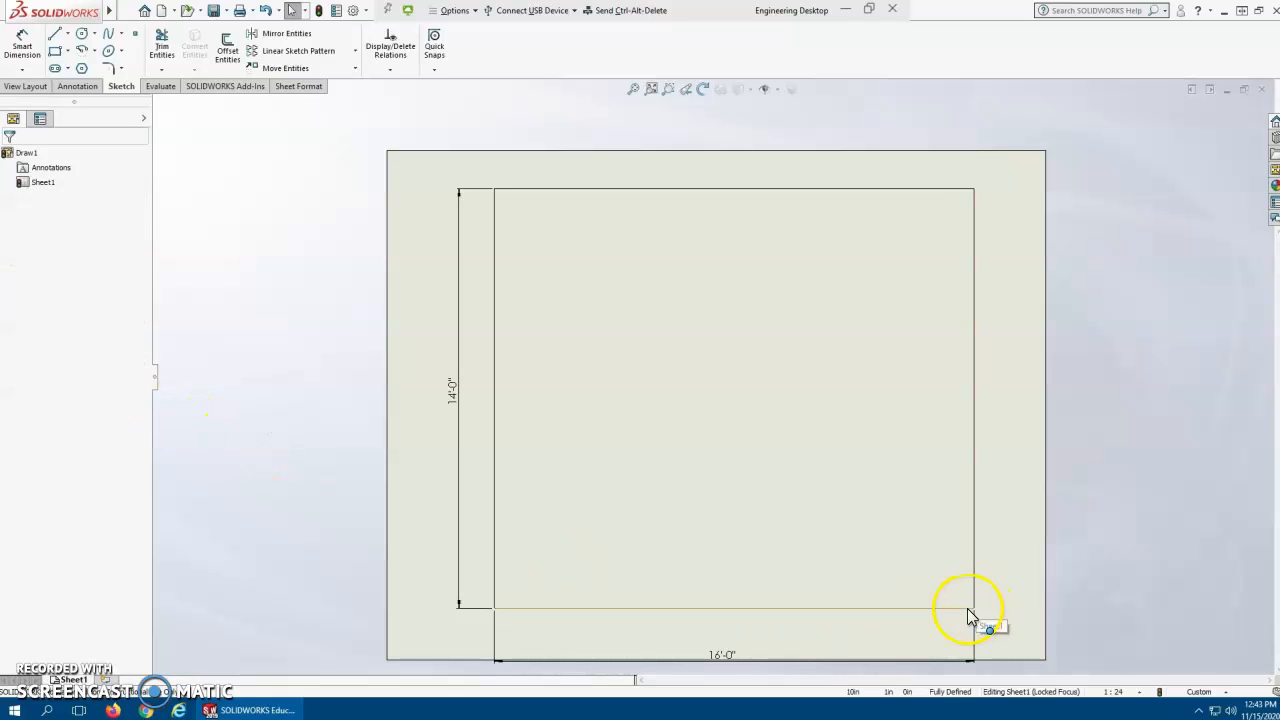
left_click_drag(976, 610, 1036, 636)
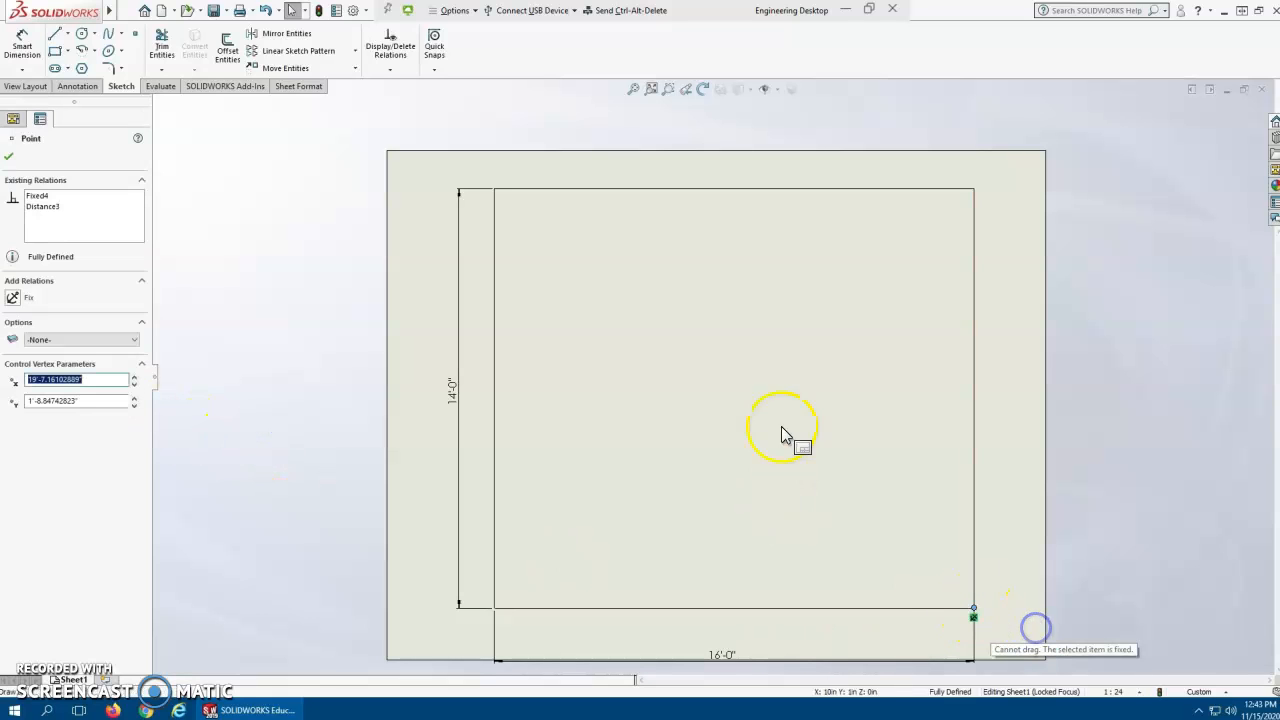
left_click(10, 158)
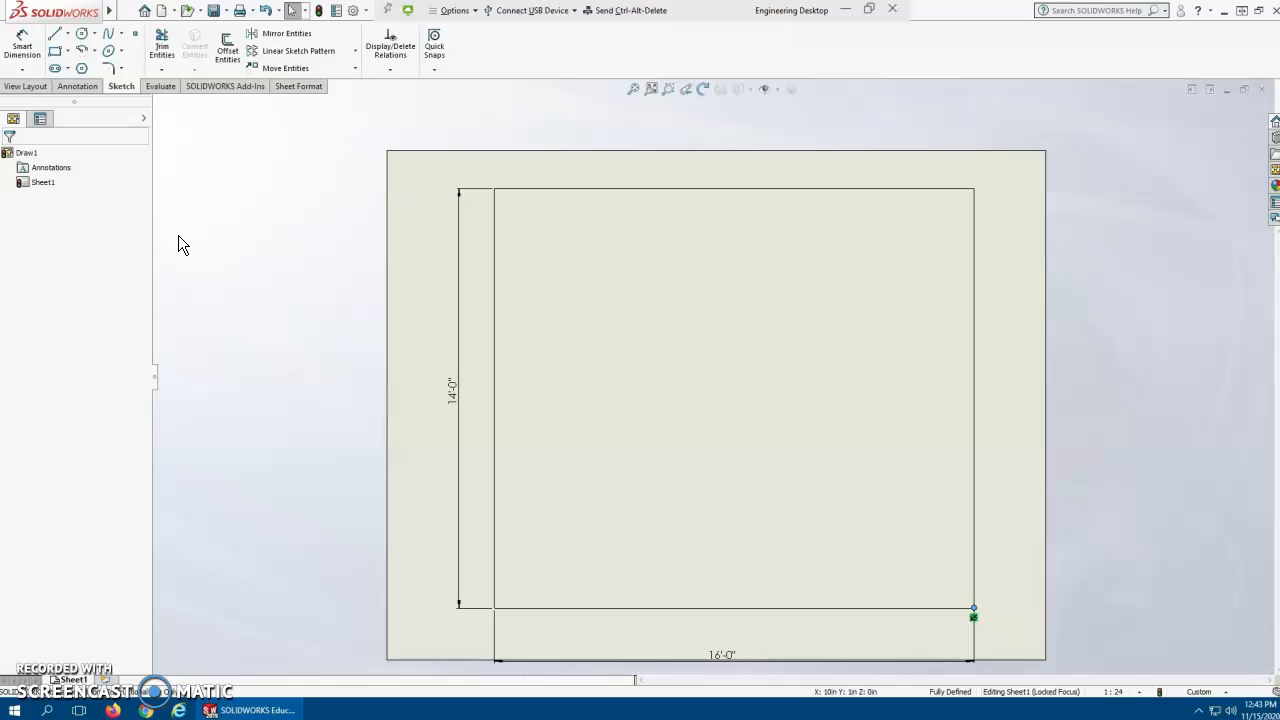
Sketch a line about 5'-5" long from the rectangle's lower-left corner along its bottom edge.
left_click(54, 34)
left_click(495, 608)
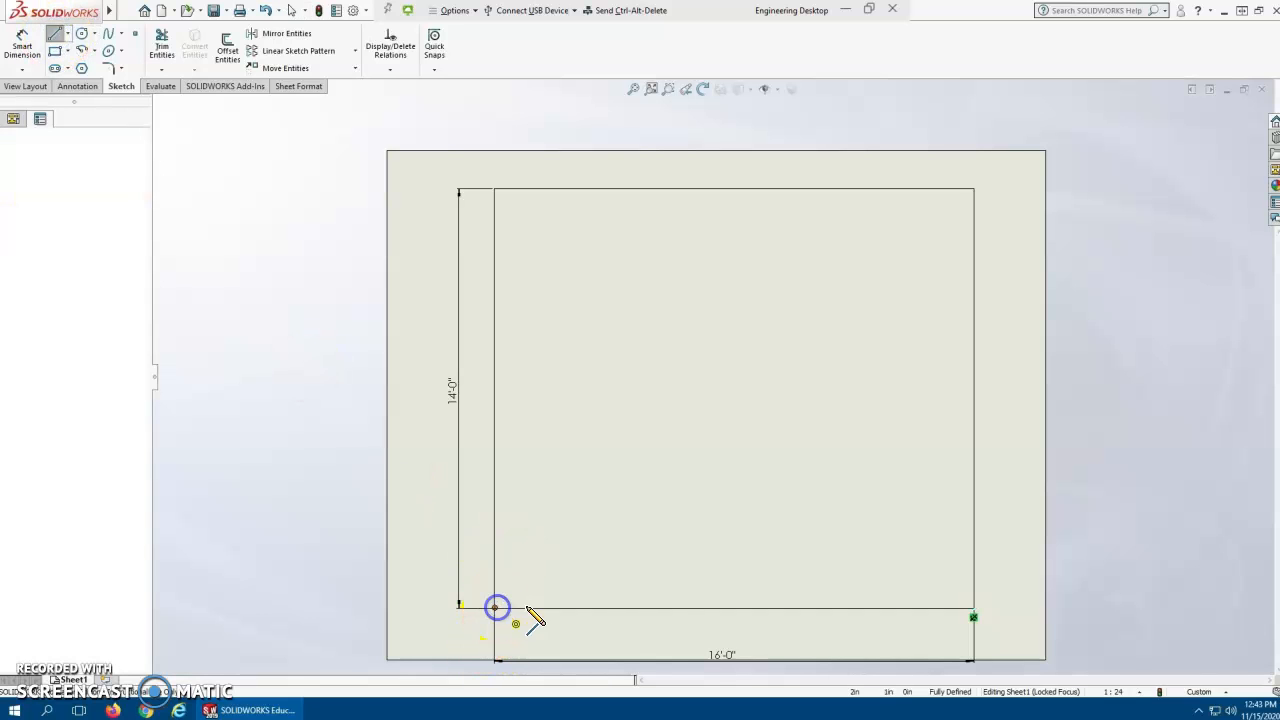
left_click(657, 608)
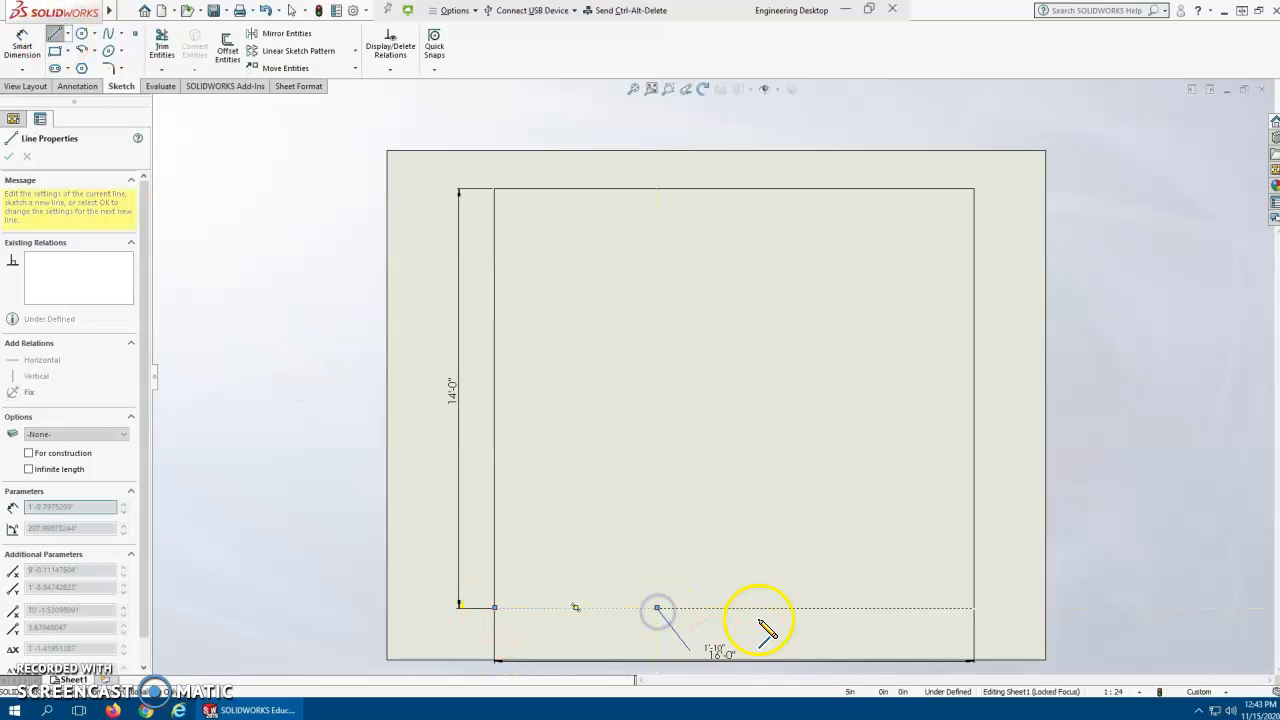
right_click(770, 508)
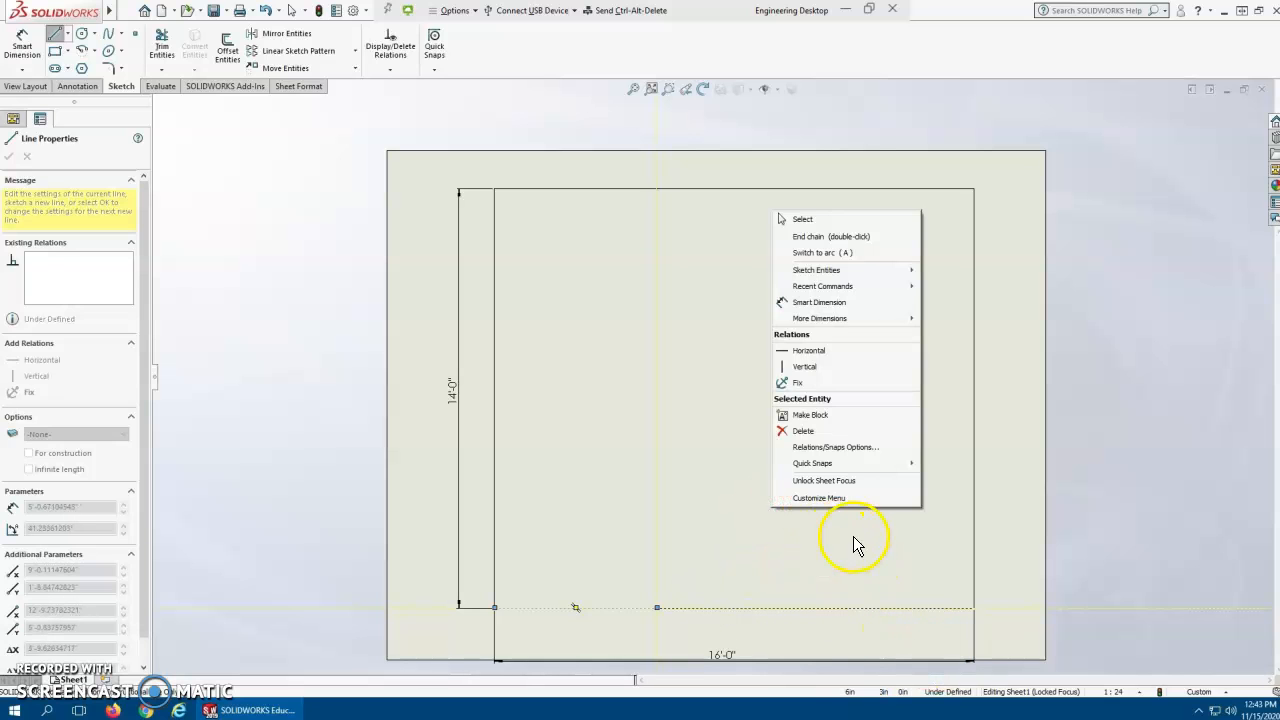
left_click(817, 219)
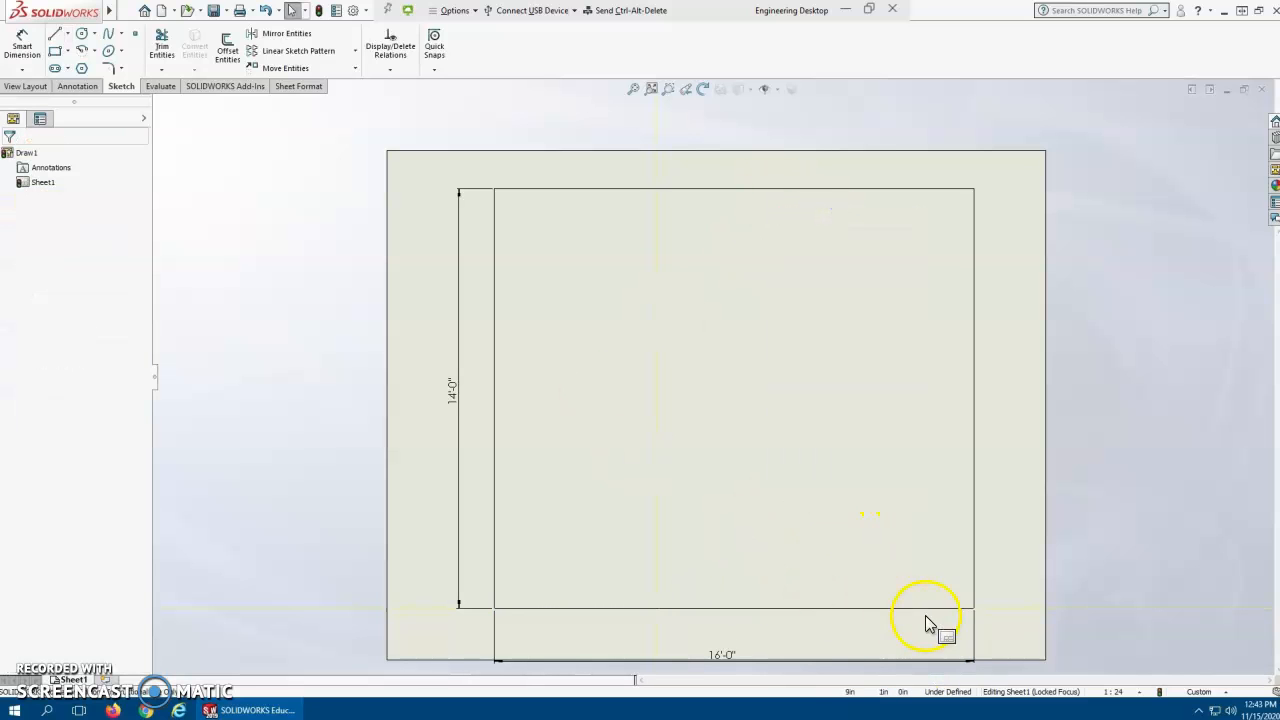
Dimension the short line at the rectangle's lower-left corner and set its length to 5'-0".
left_click(22, 40)
left_click(572, 607)
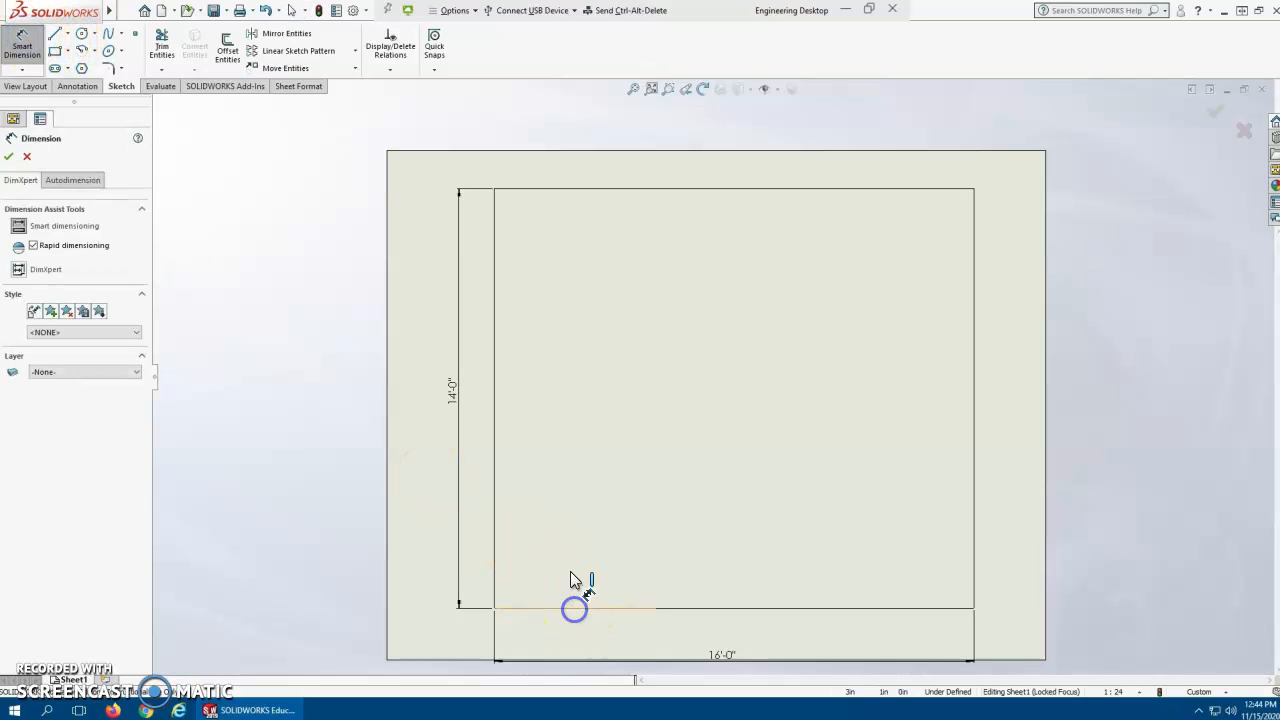
left_click(580, 543)
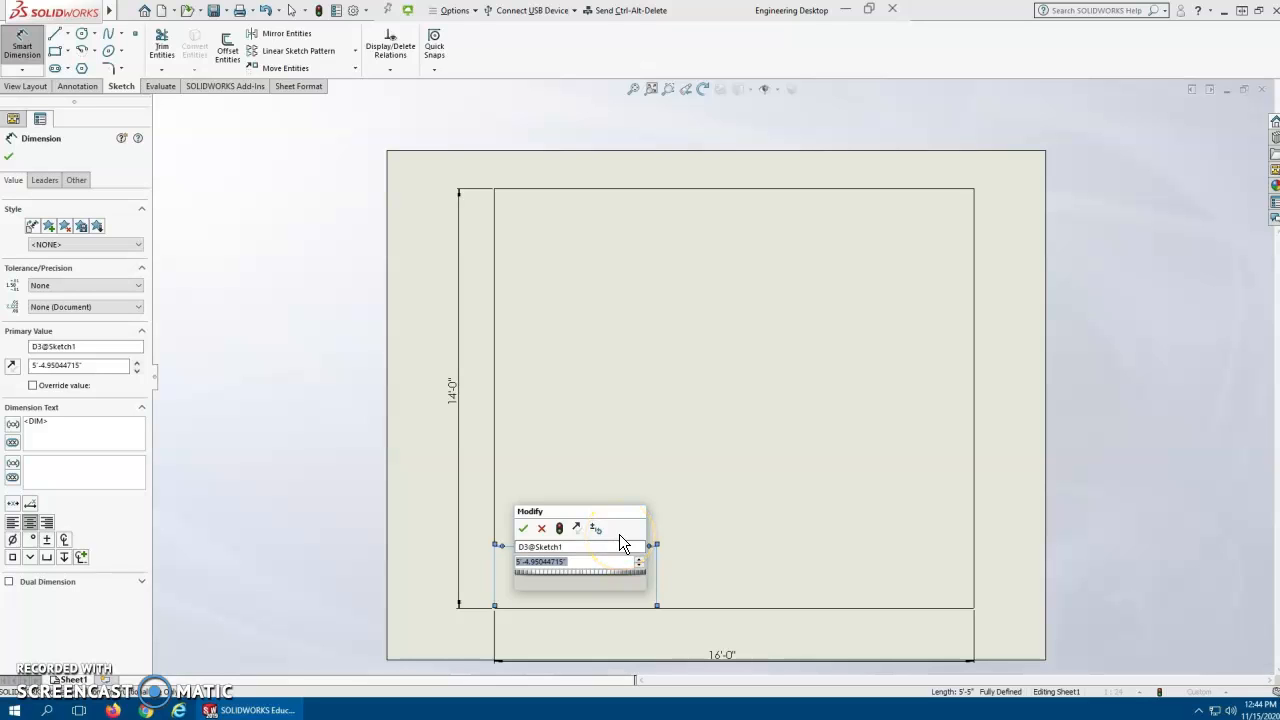
type("5'")
key("Return")
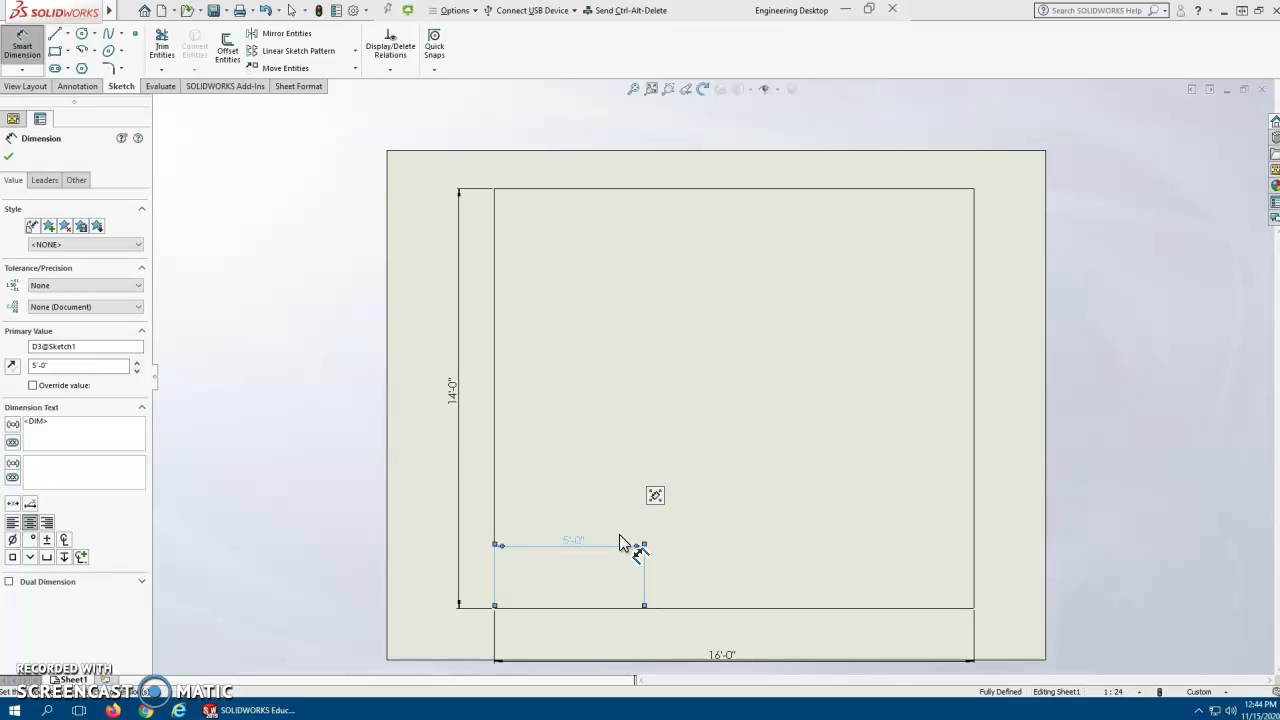
Sketch a line about 5'-1" long from the rectangle's lower-right corner leftward along the bottom edge.
left_click(54, 34)
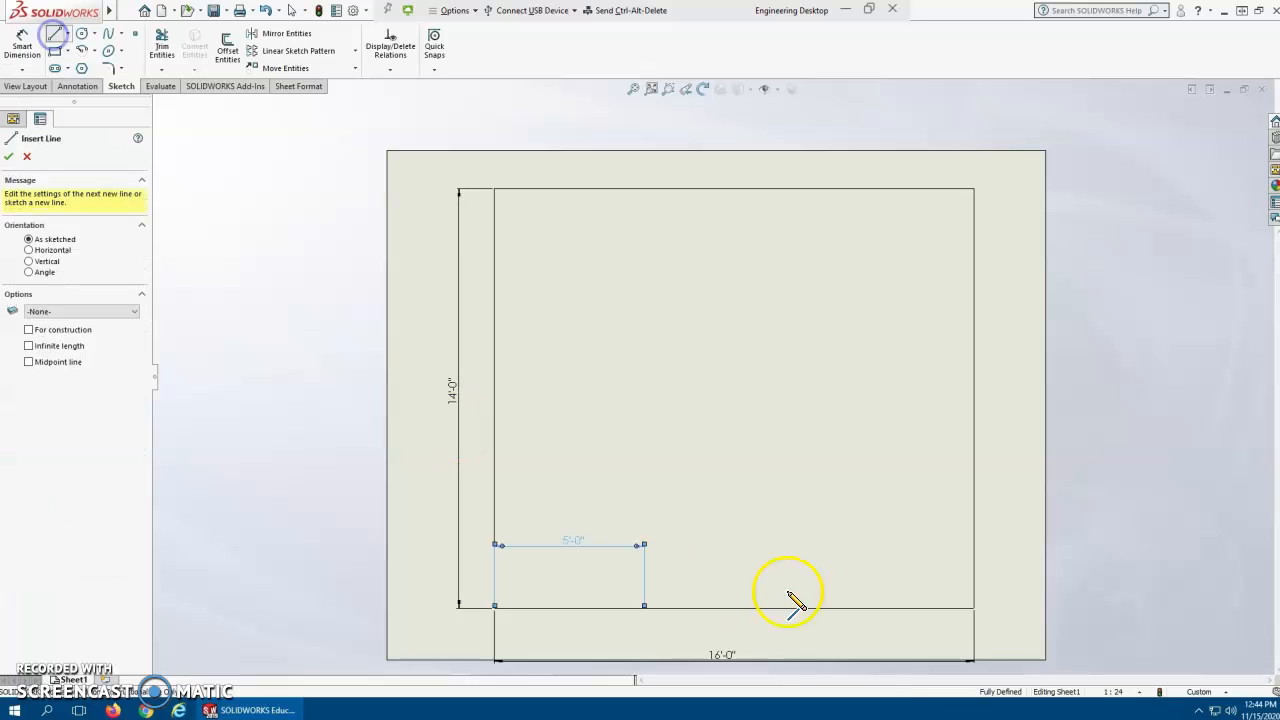
left_click(975, 607)
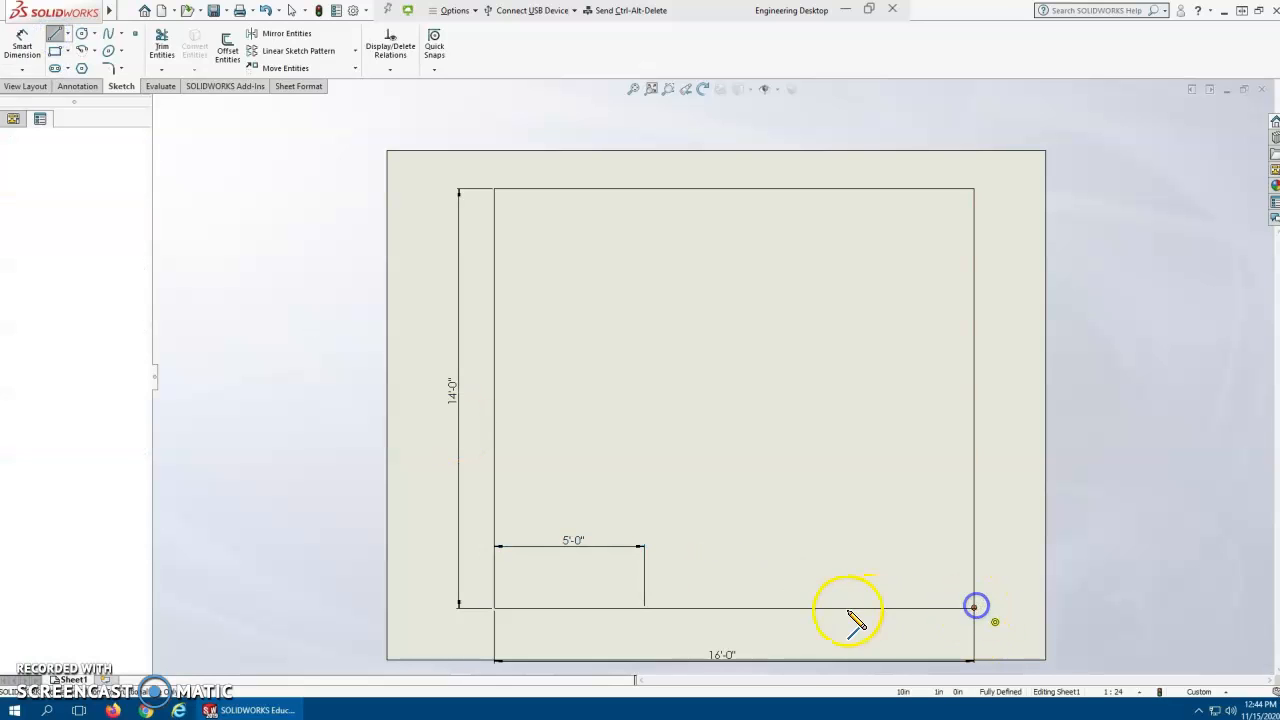
left_click(822, 607)
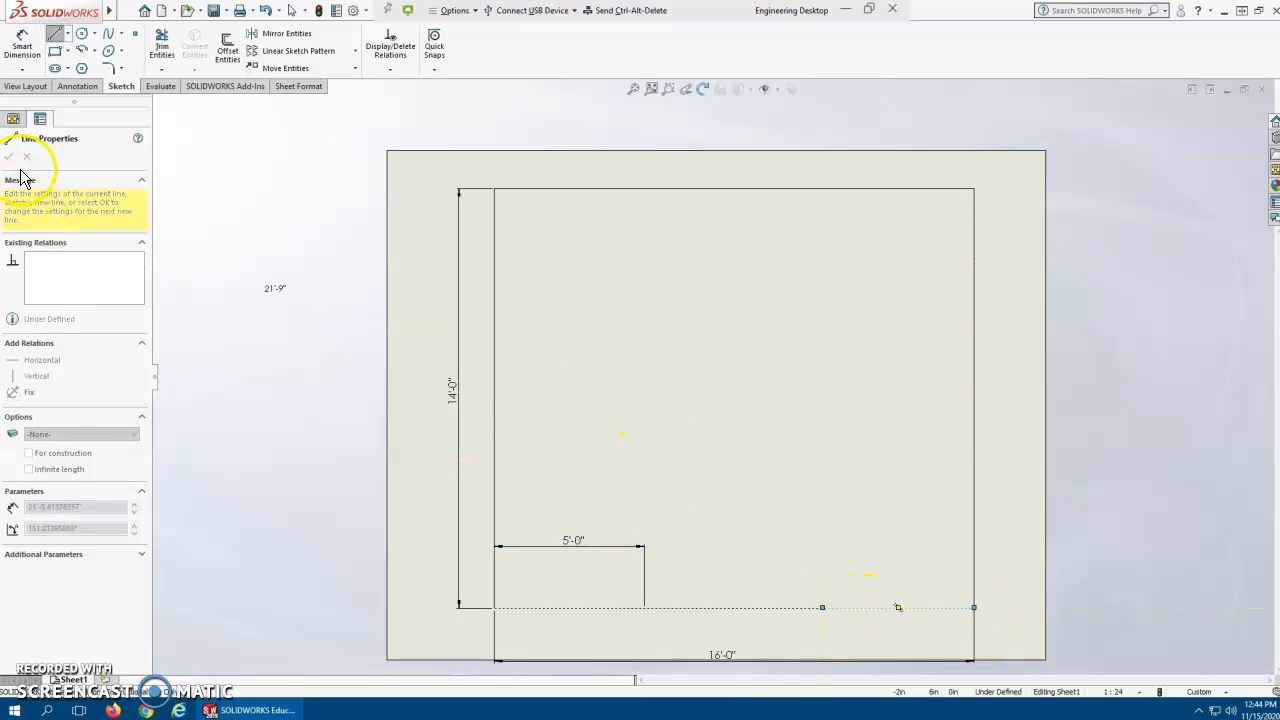
left_click(22, 44)
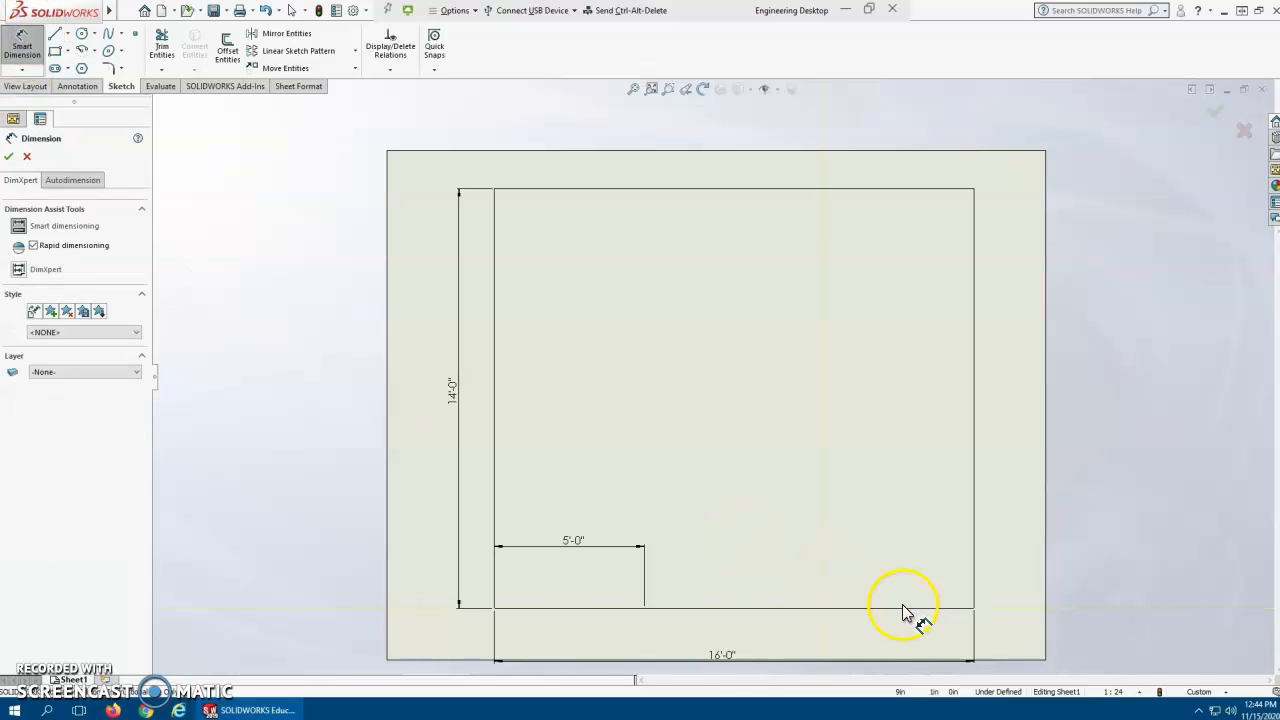
left_click(903, 607)
left_click(906, 646)
left_click(948, 608)
left_click(898, 605)
left_click(928, 614)
left_click(957, 608)
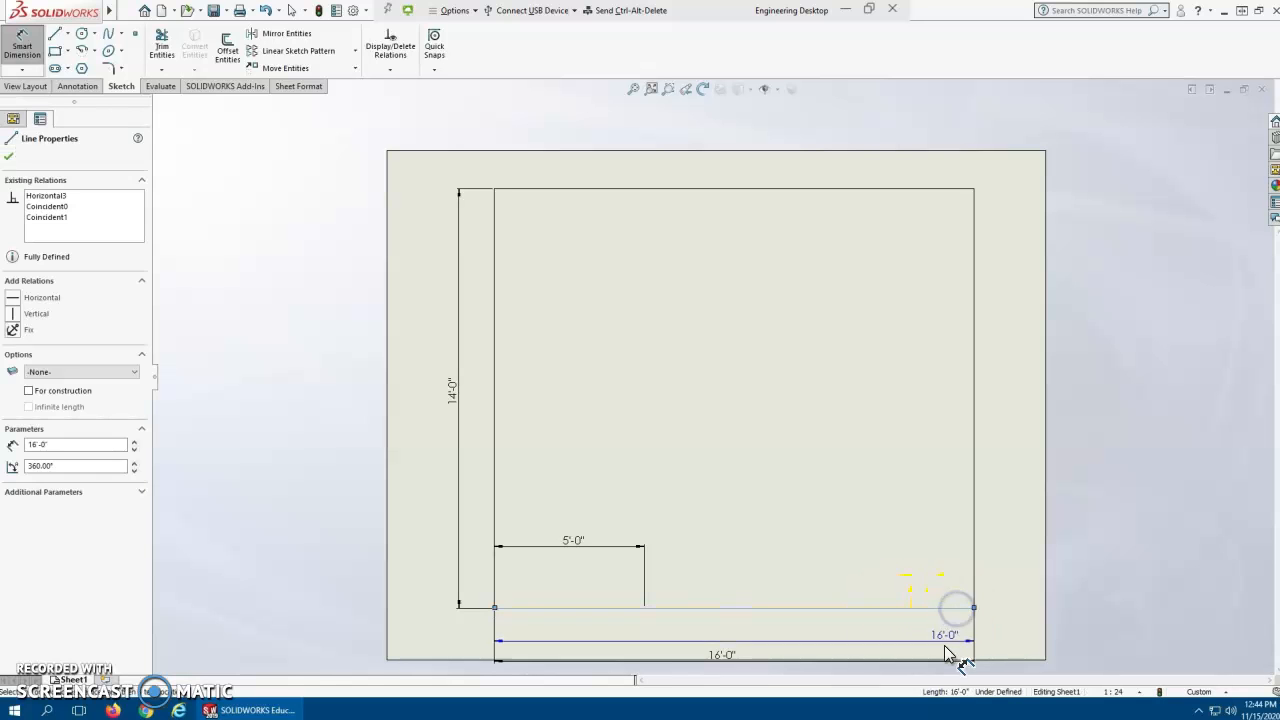
key("Escape")
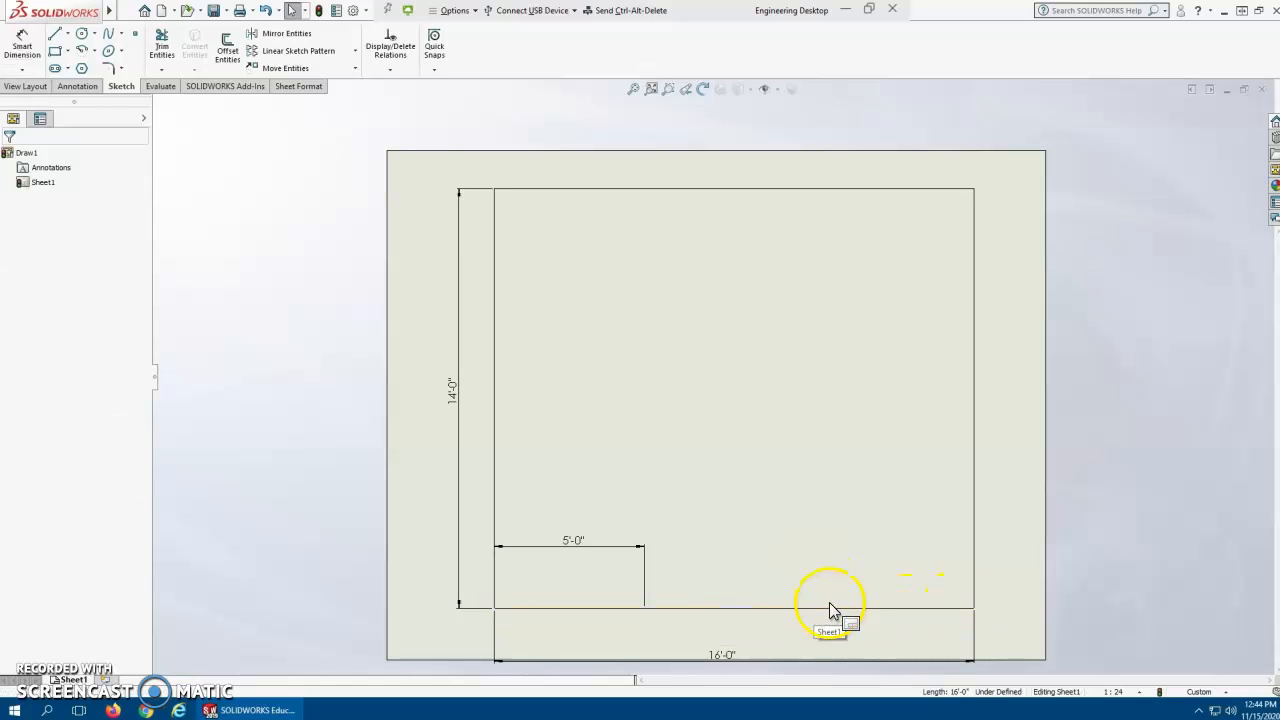
left_click(23, 42)
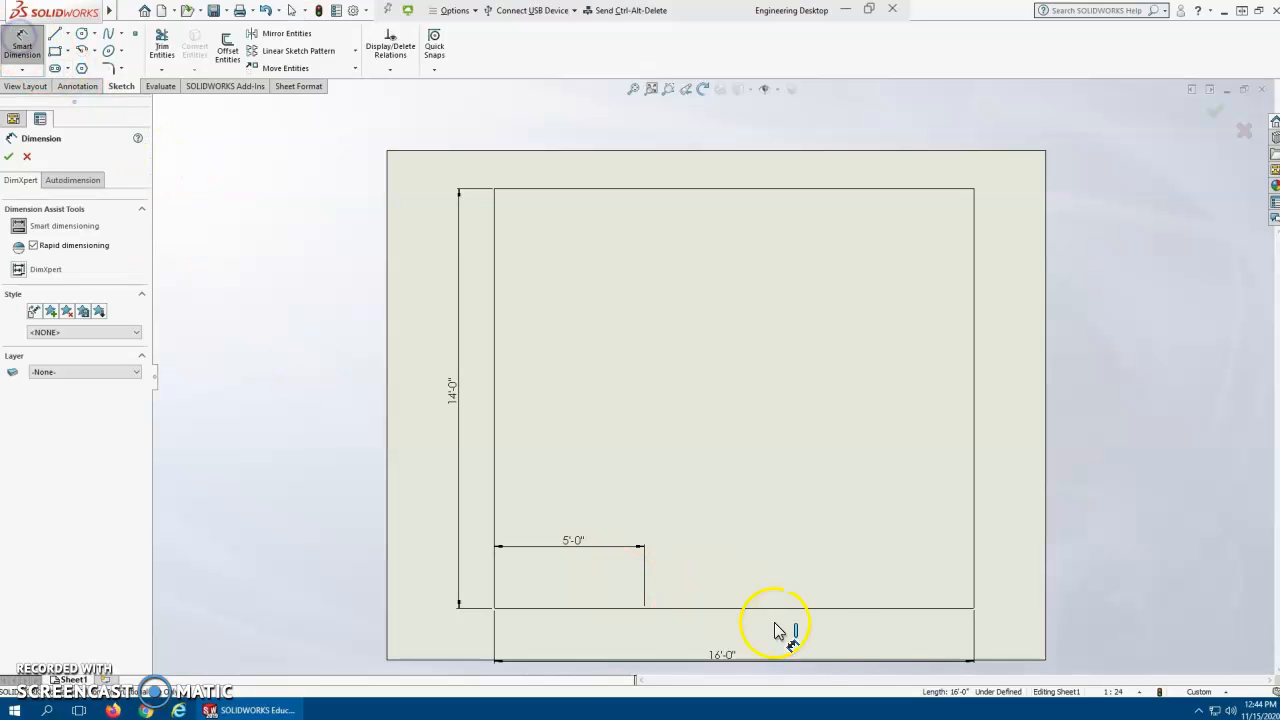
left_click(830, 608)
key("Escape")
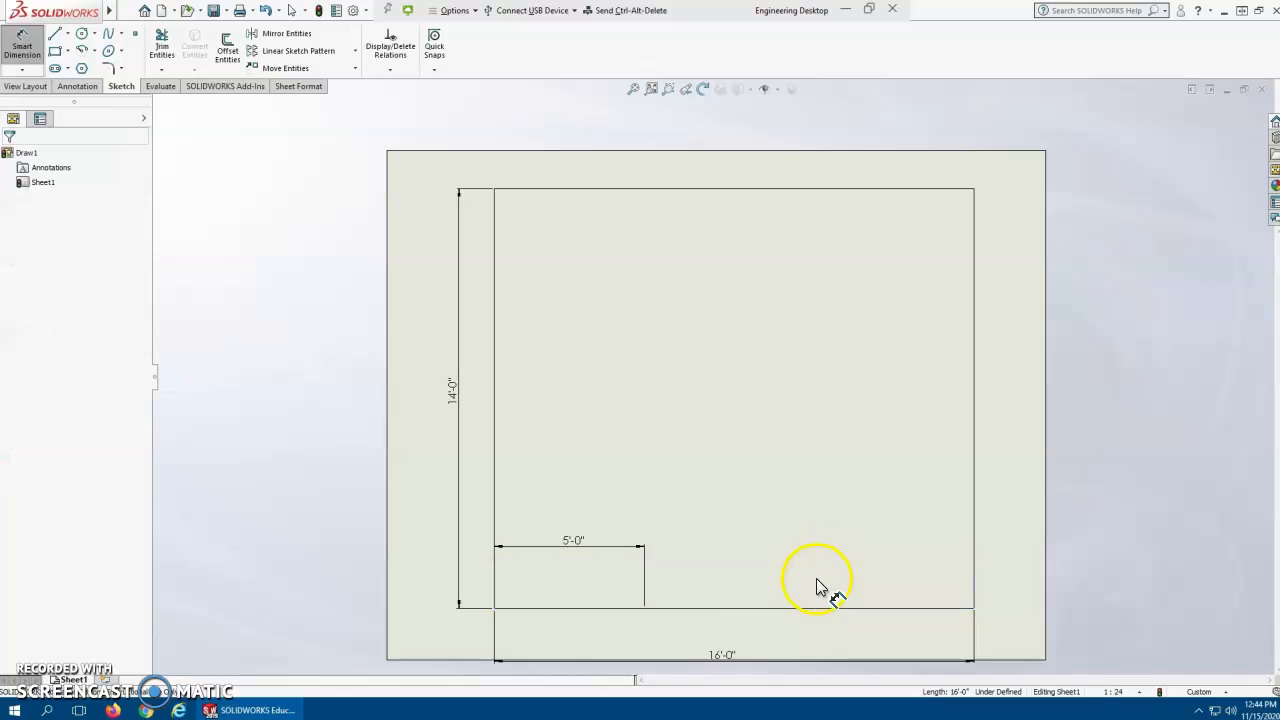
Delete the rectangle's full-length bottom edge and dimension the short line at the lower-right corner to 5'-0".
left_click(752, 607)
key("Delete")
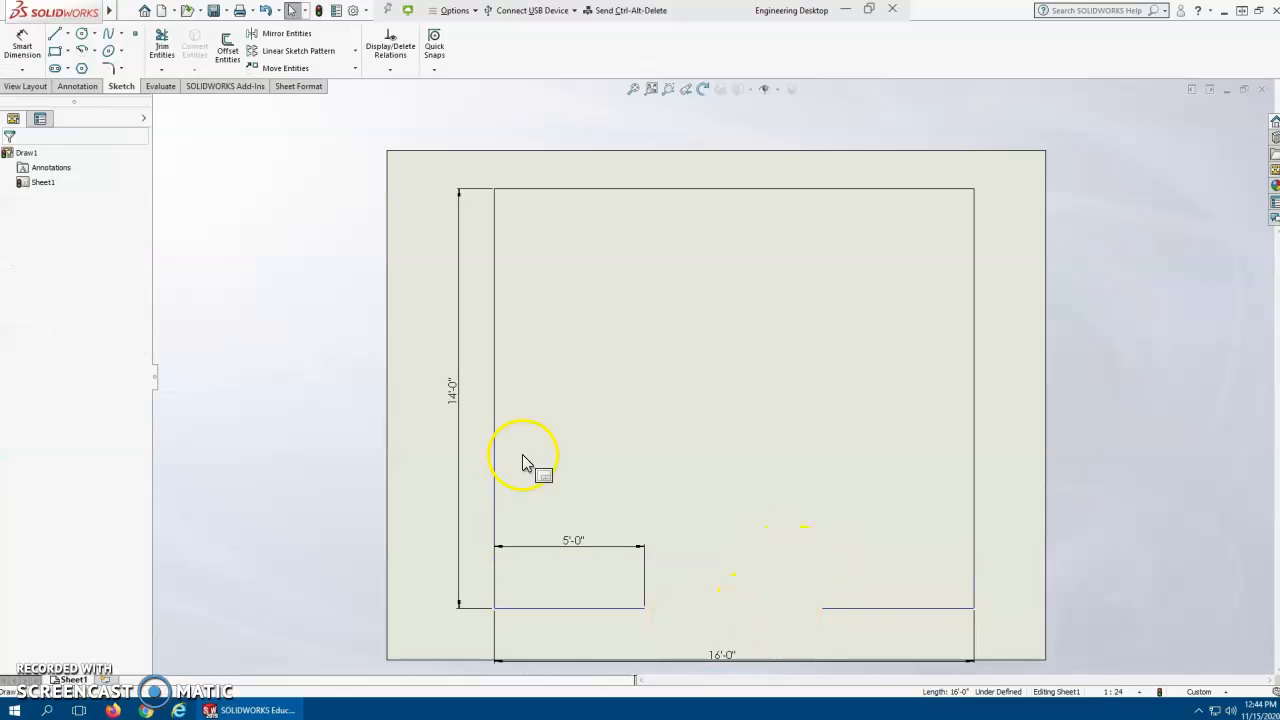
left_click(22, 42)
left_click(873, 610)
left_click(890, 567)
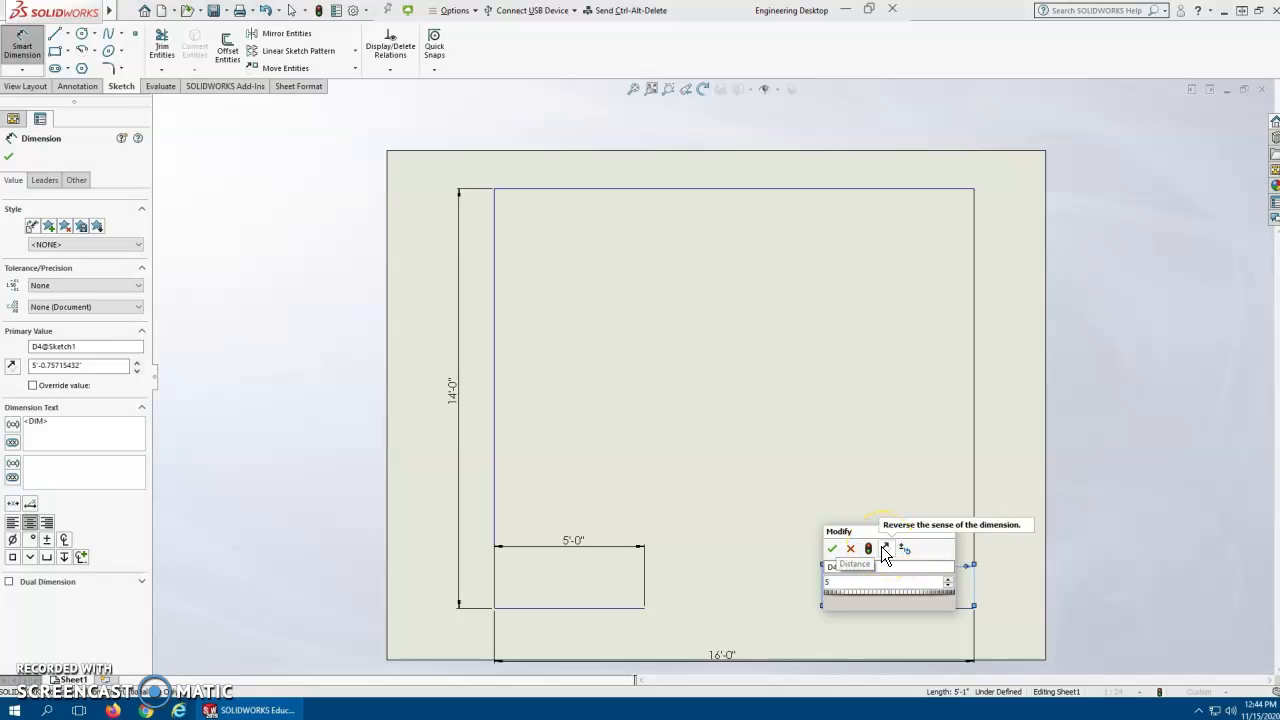
type("5")
key("Return")
left_click(774, 507)
Check the existing relations of the rectangle's lower-right corner point.
left_click(982, 600)
left_click(973, 607)
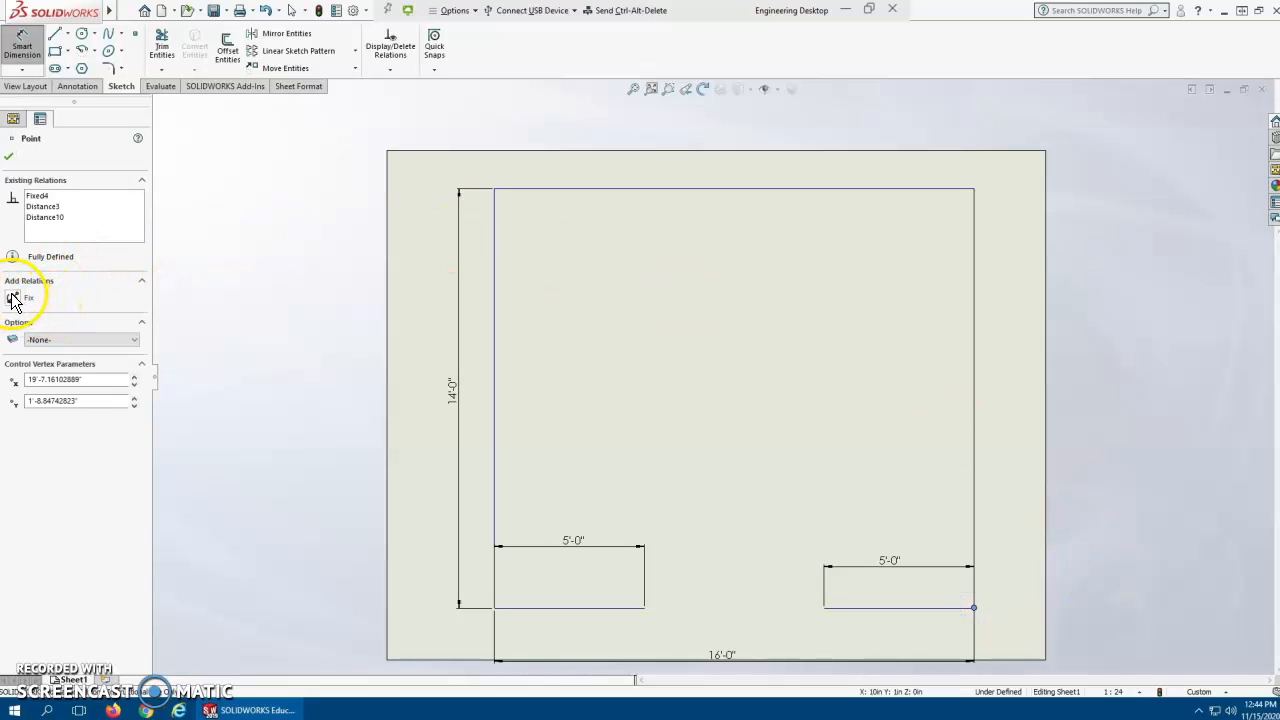
left_click(179, 383)
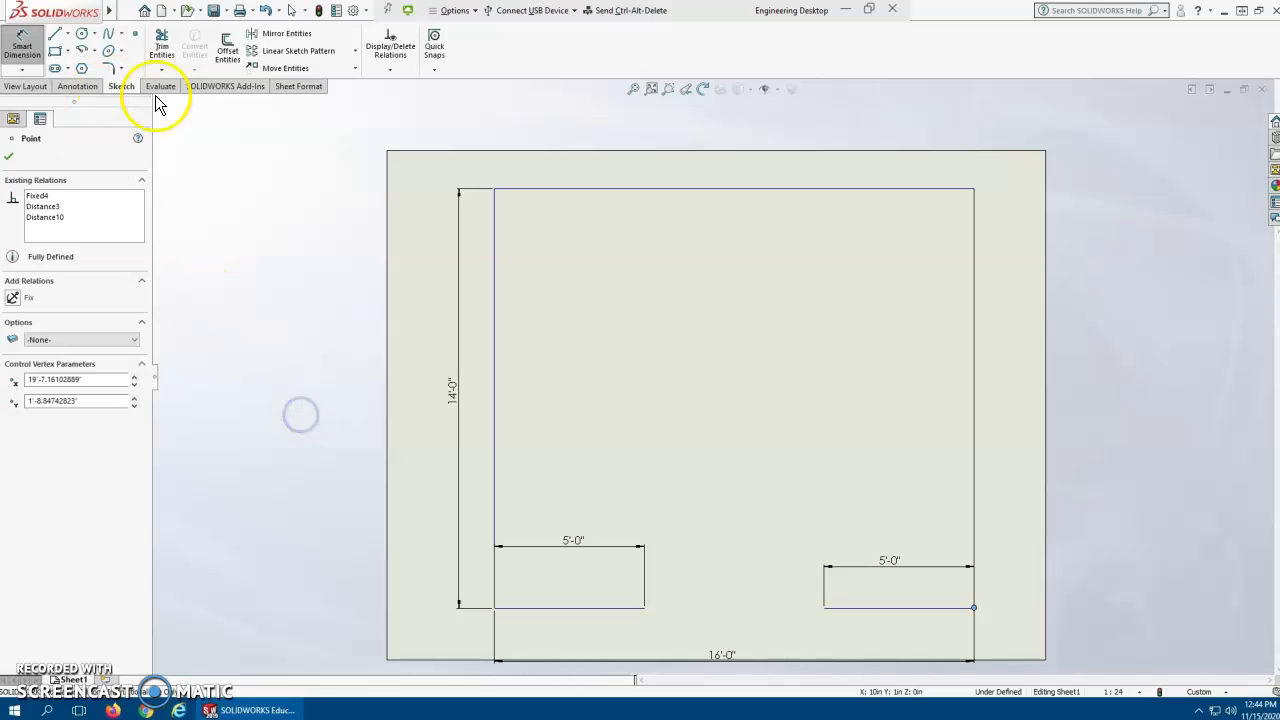
right_click(204, 200)
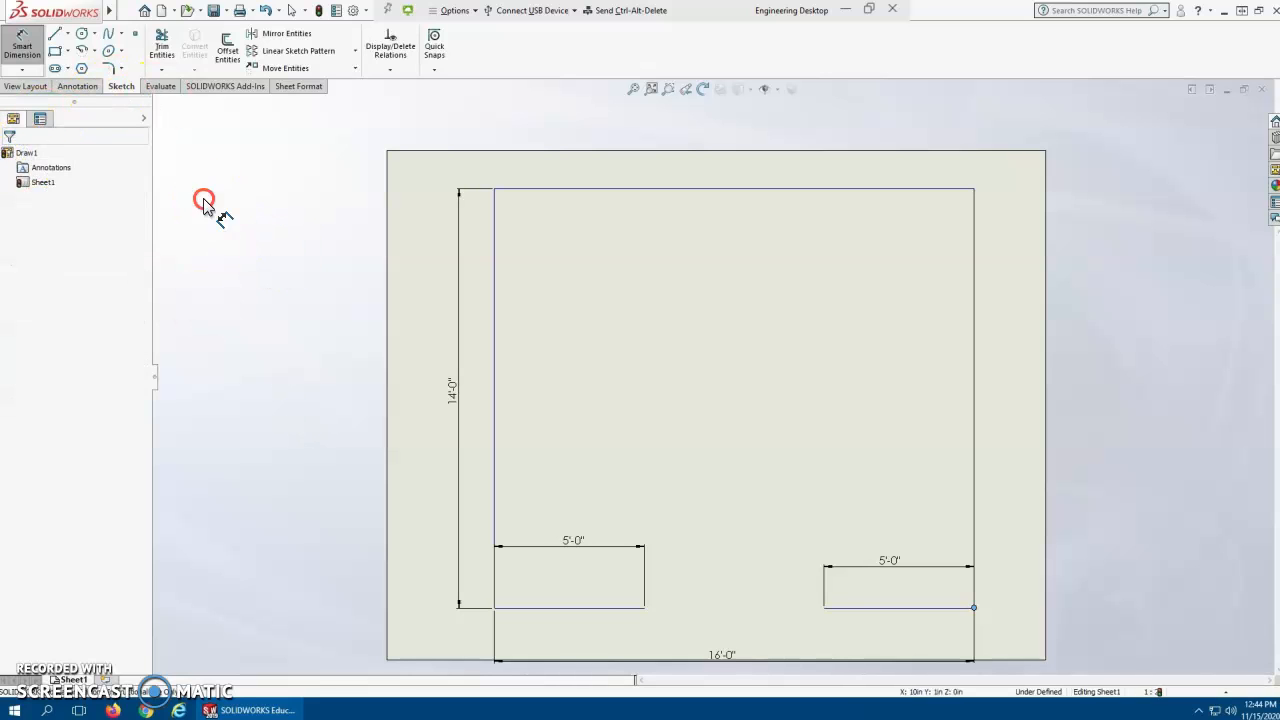
left_click(203, 135)
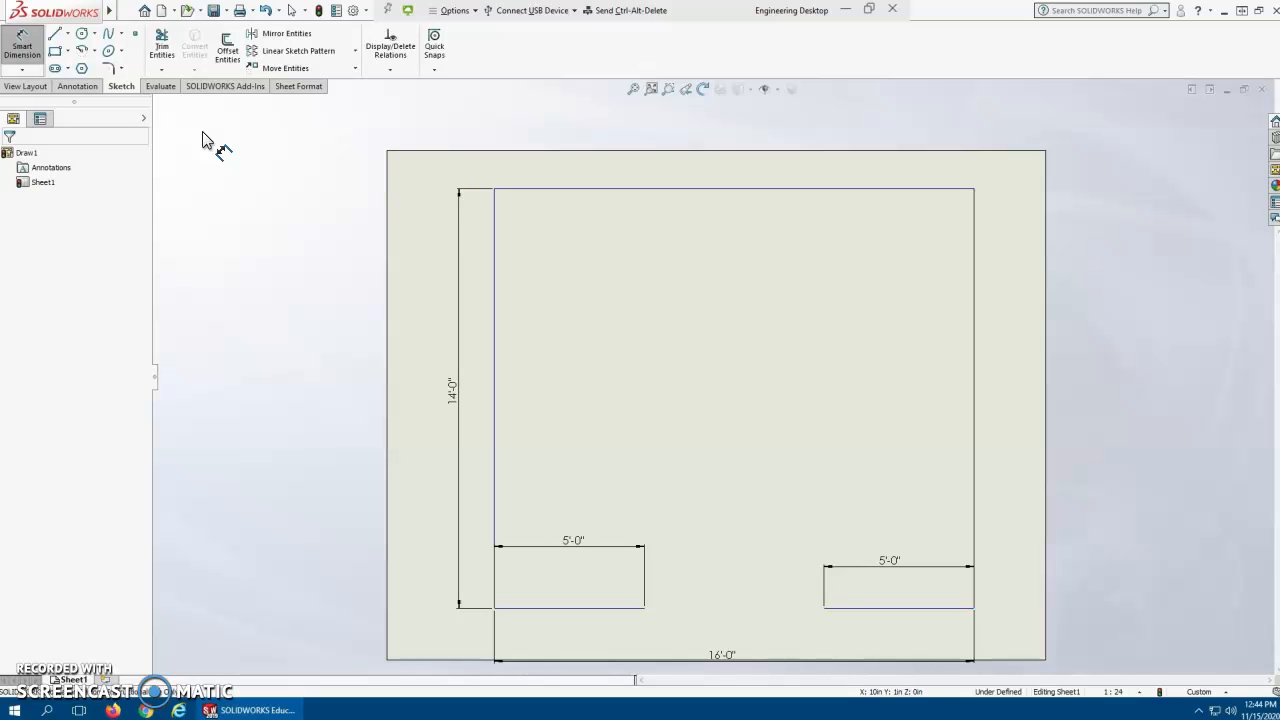
Sketch a horizontal line from the lower-left corner to the lower-right corner to close the rectangle's bottom edge.
left_click(57, 34)
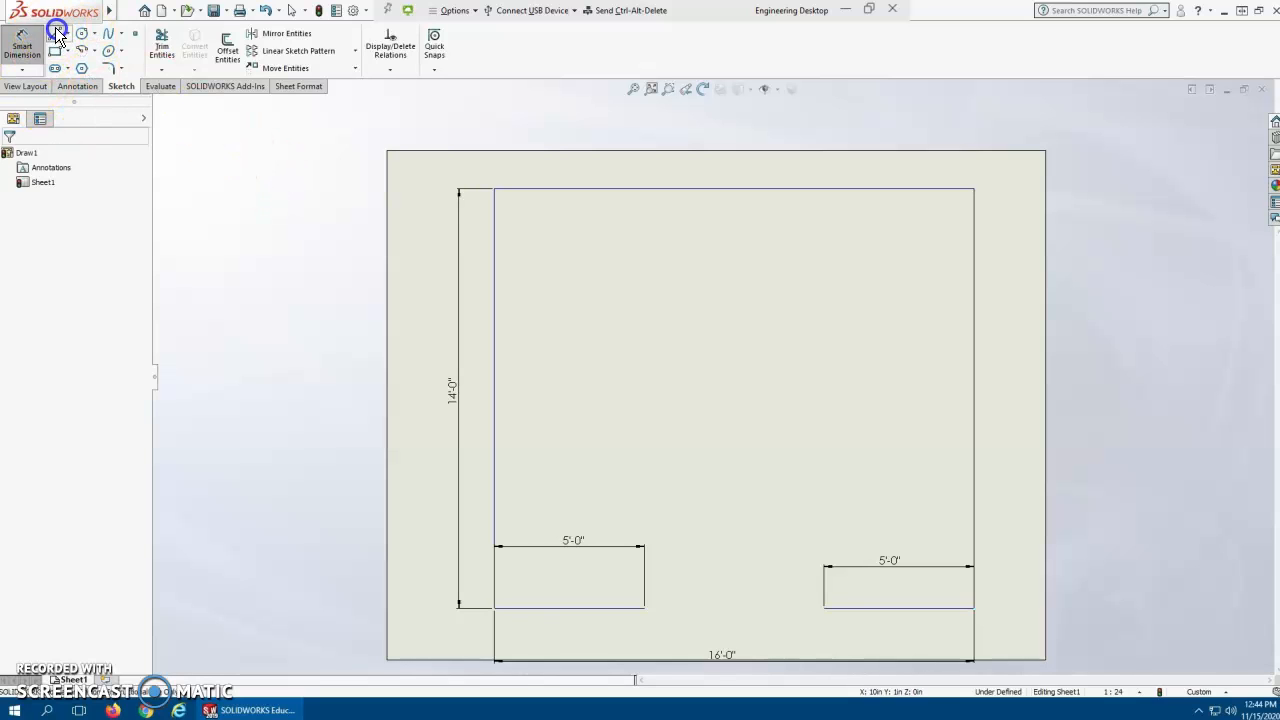
left_click(494, 608)
left_click(975, 607)
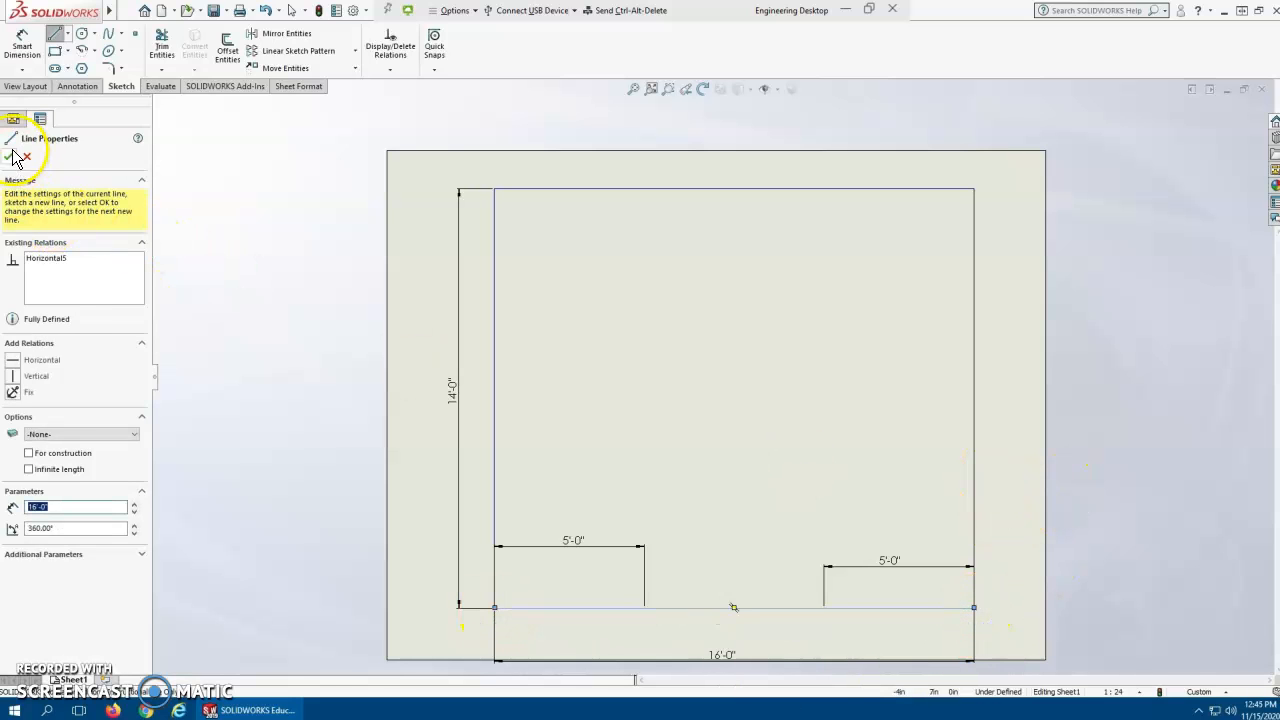
left_click(13, 363)
left_click(9, 155)
left_click(215, 356)
key("Escape")
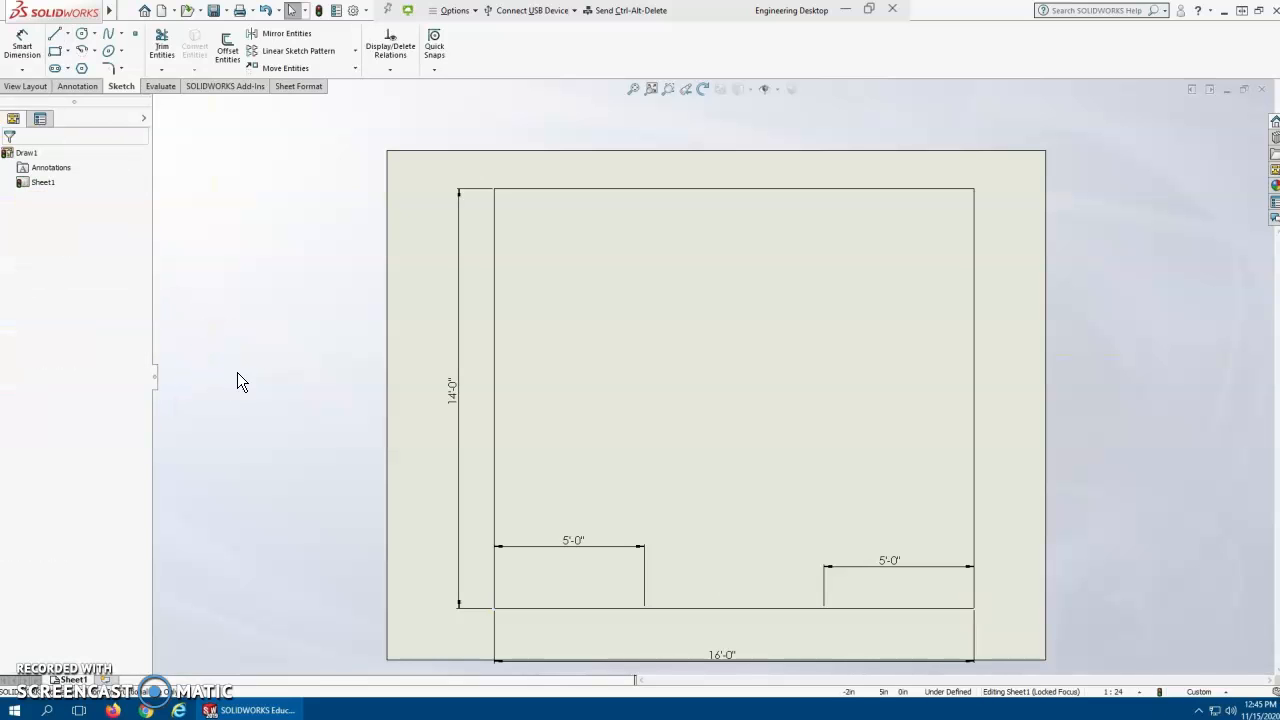
Check the existing relations of the full-length line along the rectangle's bottom edge.
left_click(815, 608)
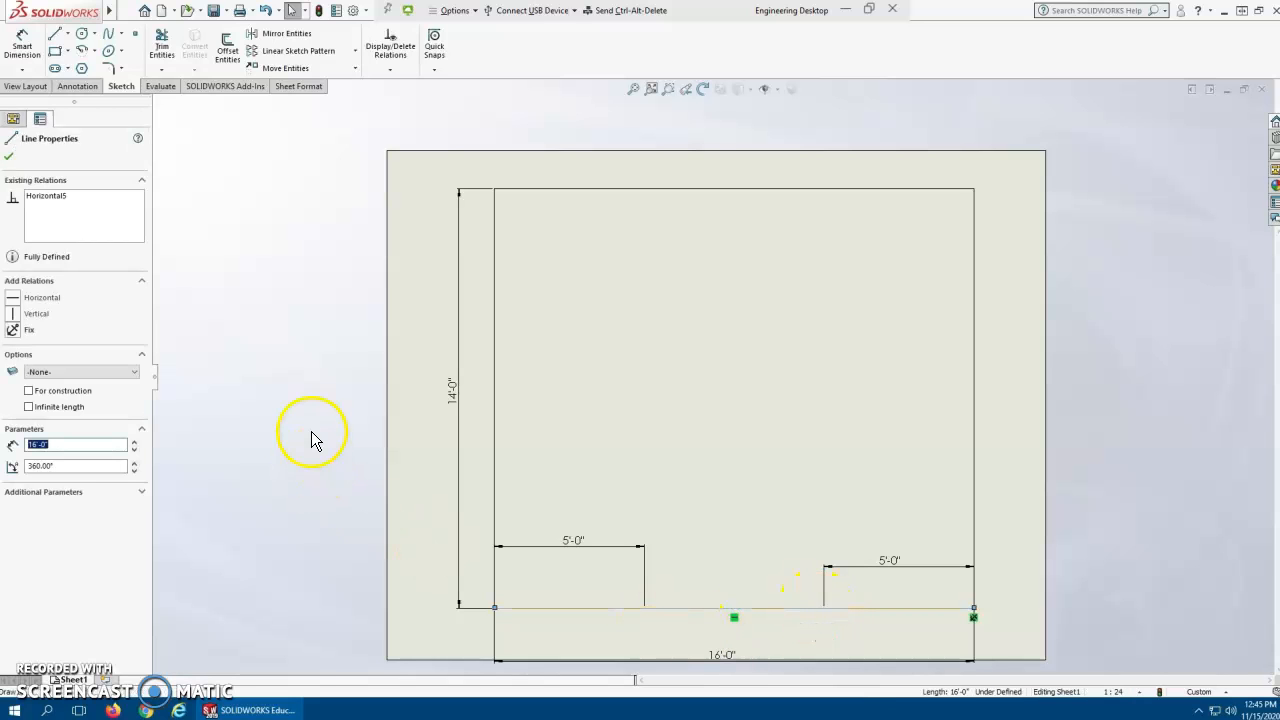
left_click(9, 157)
left_click(198, 242)
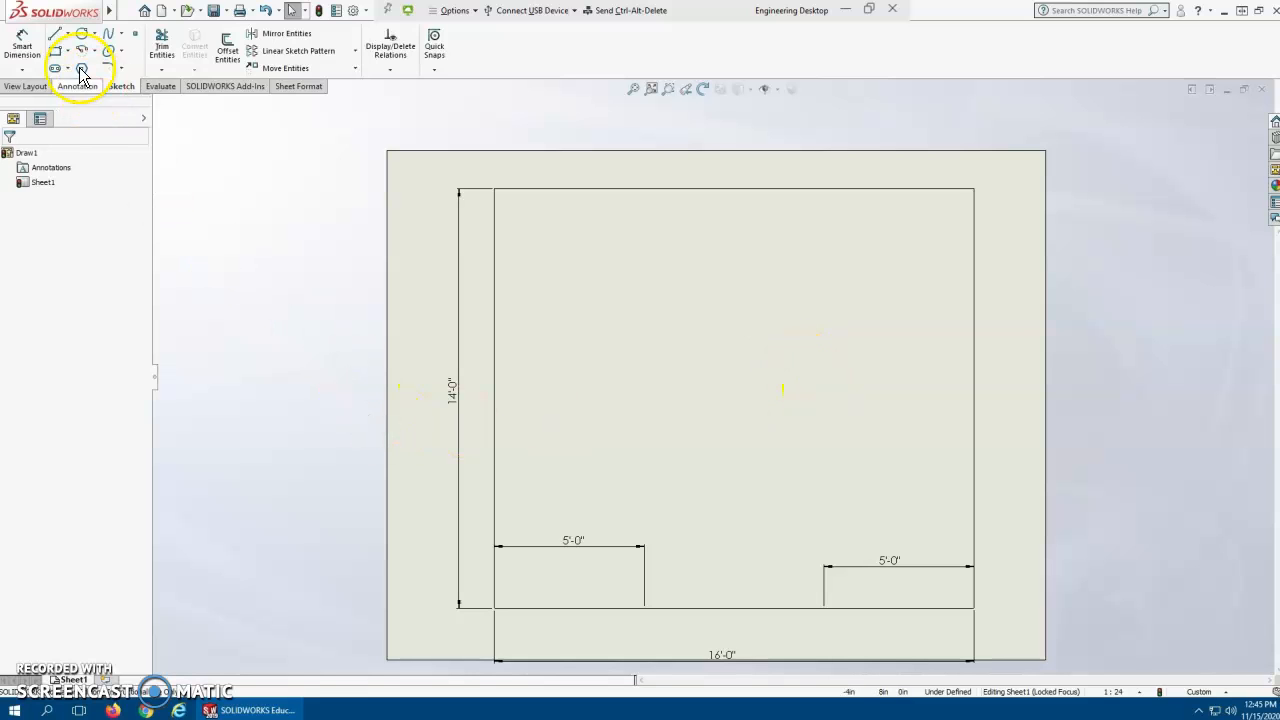
Sketch two vertical lines upward into the rectangle from the inner ends of the two 5'-0" bottom segments.
left_click(54, 33)
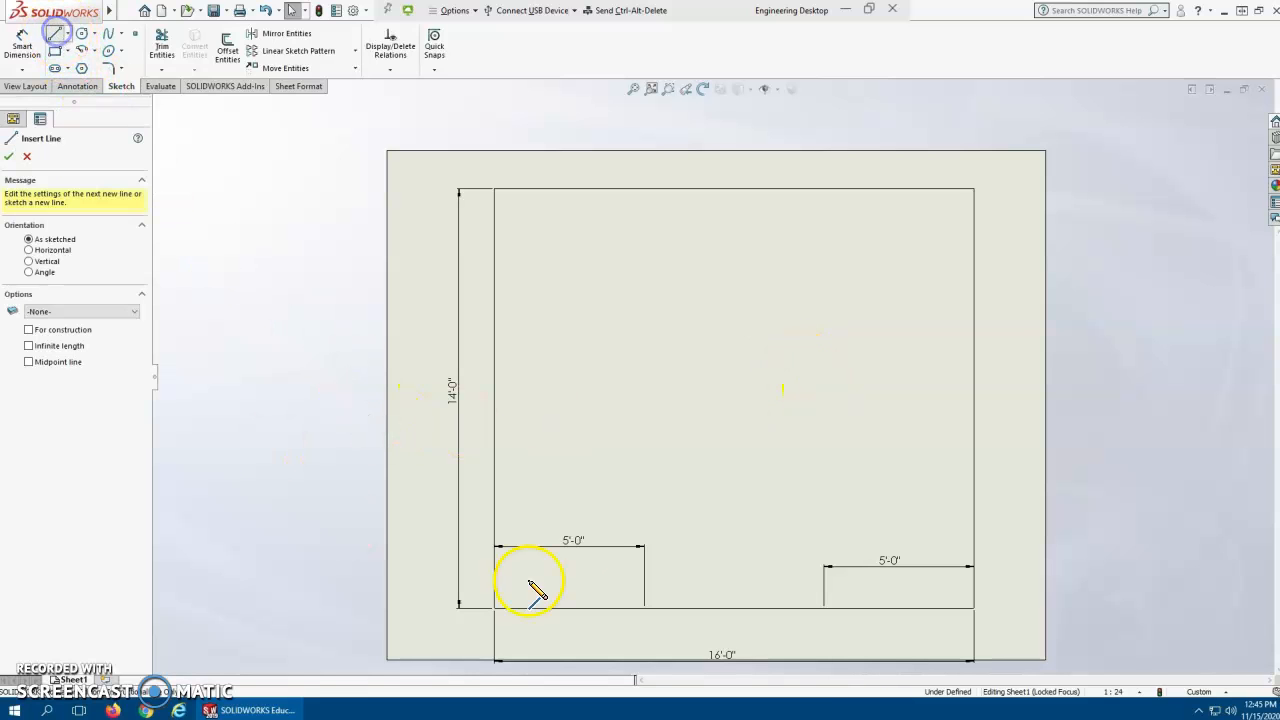
left_click(644, 608)
left_click(644, 408)
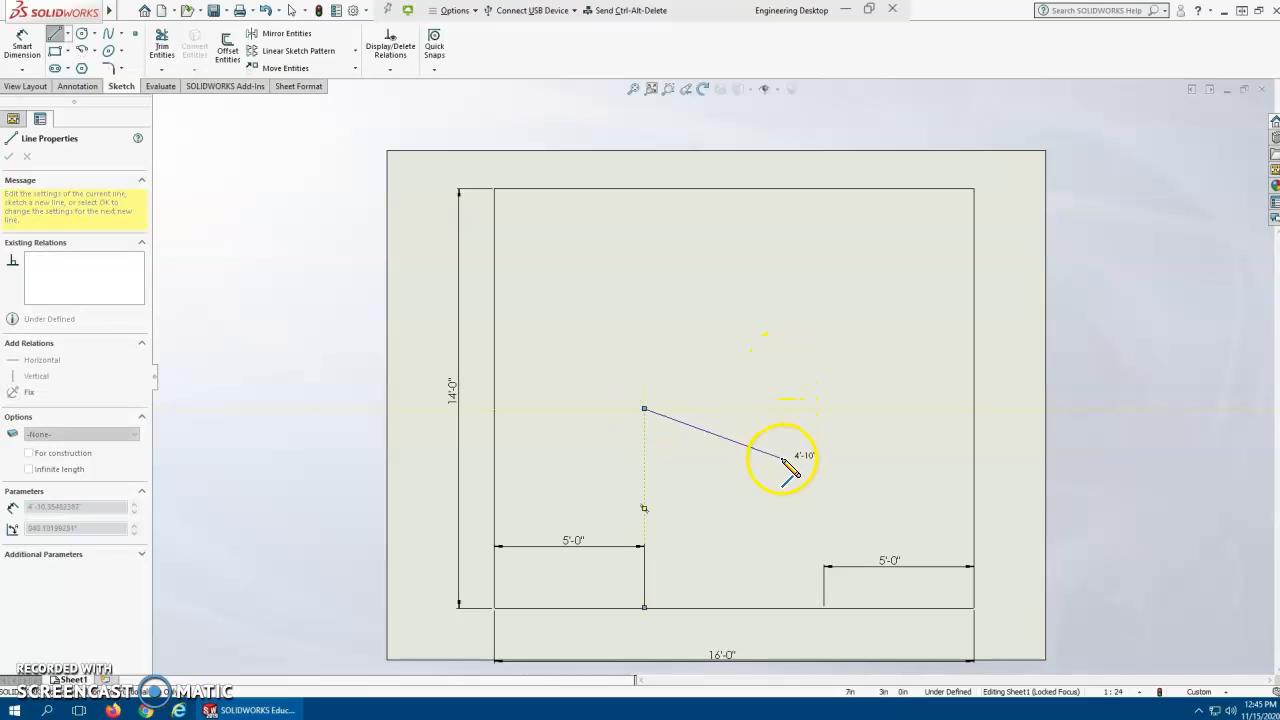
key("Escape")
key("Escape")
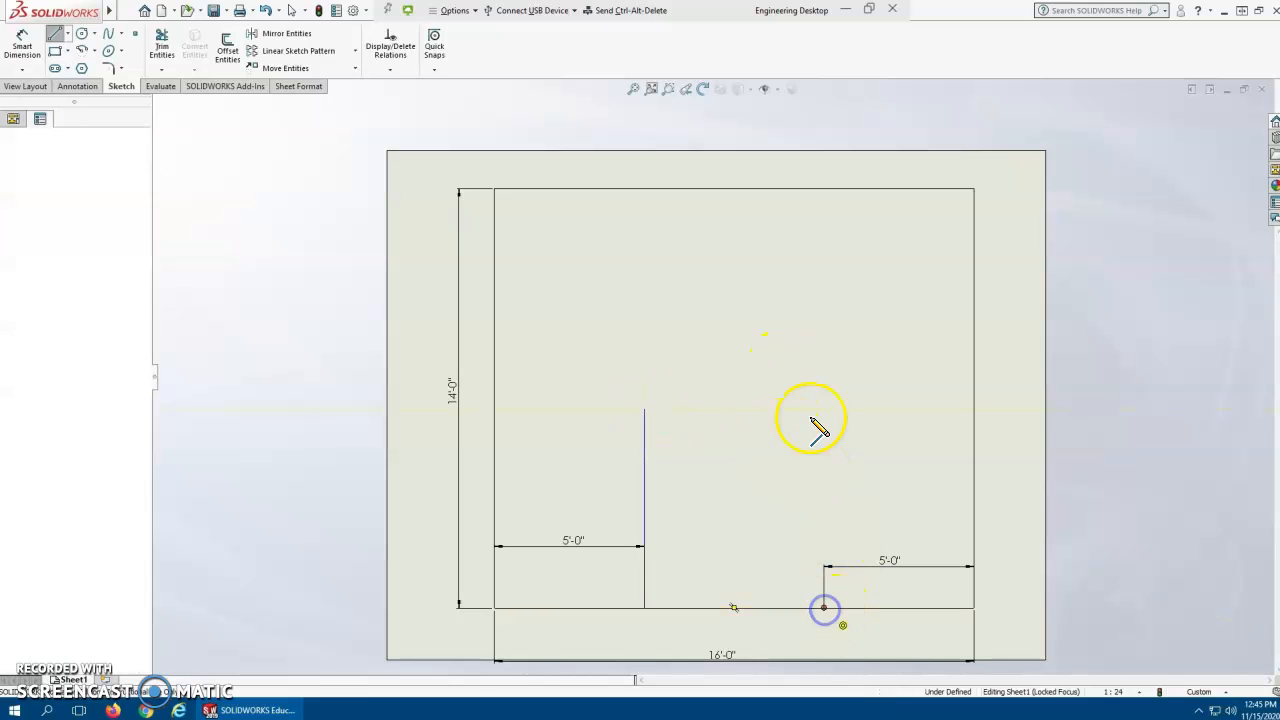
left_click(824, 608)
left_click(826, 436)
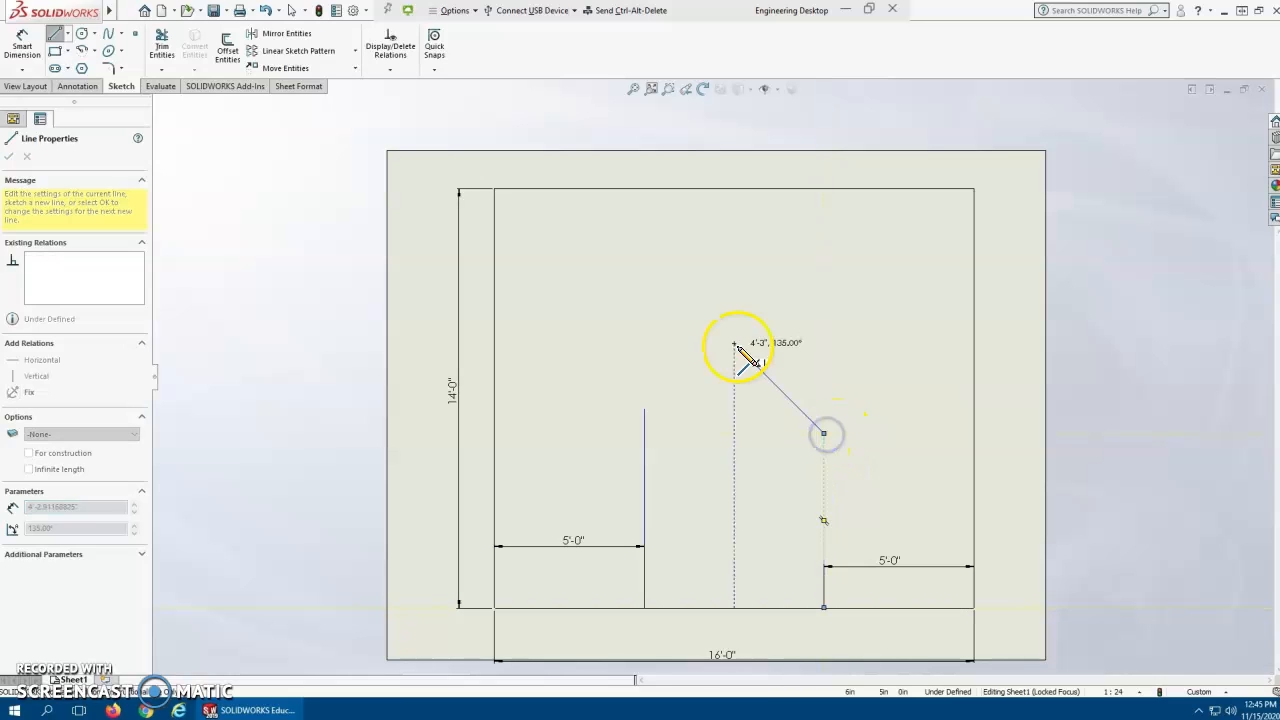
key("Escape")
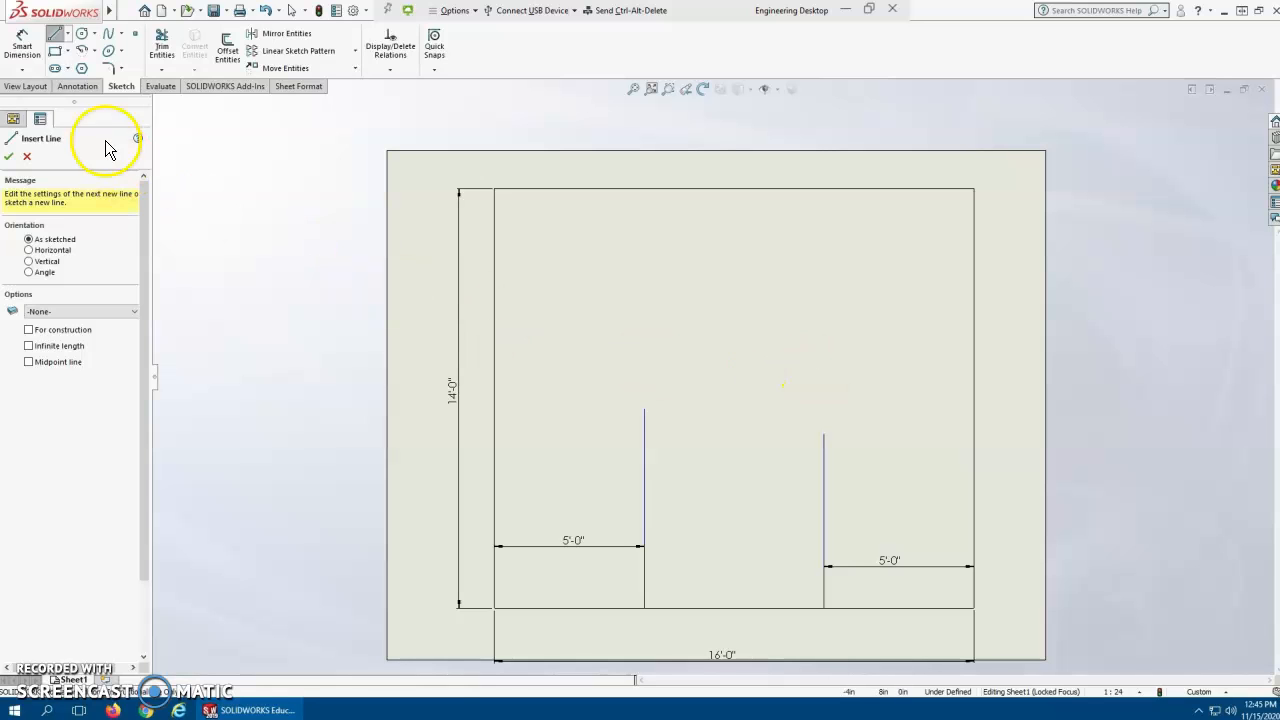
left_click(95, 52)
left_click(112, 68)
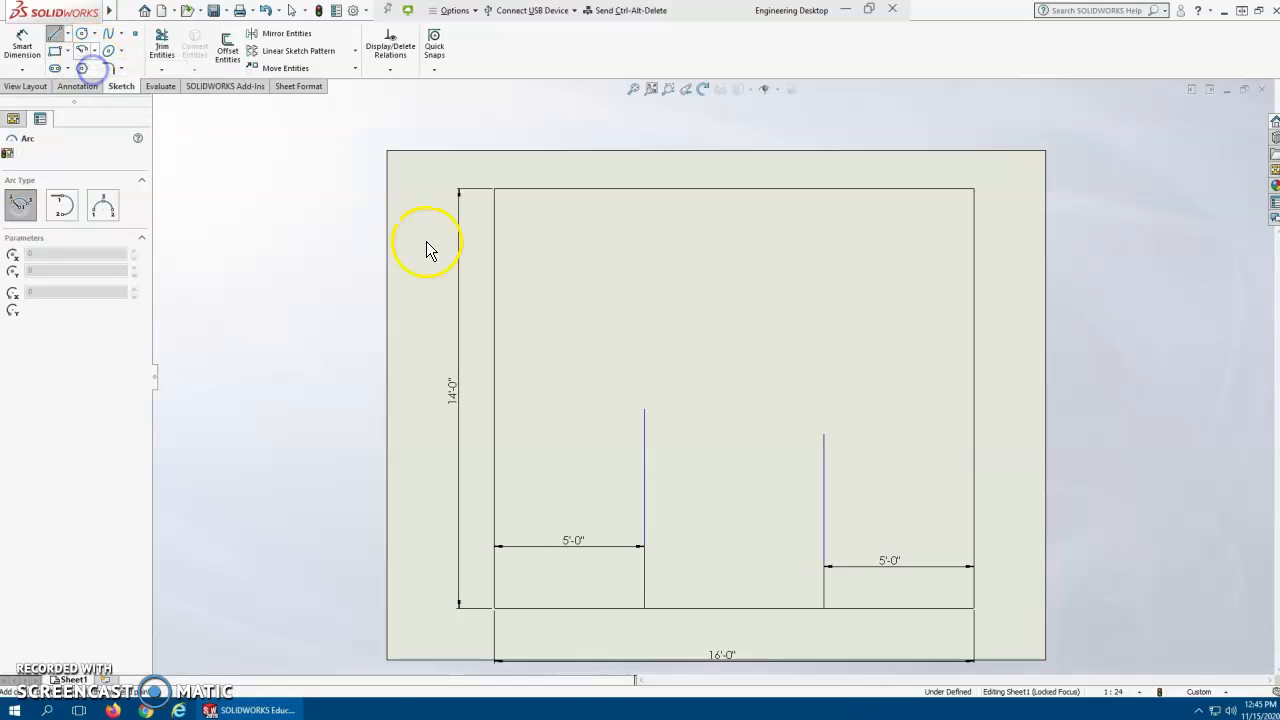
left_click_drag(645, 610, 647, 440)
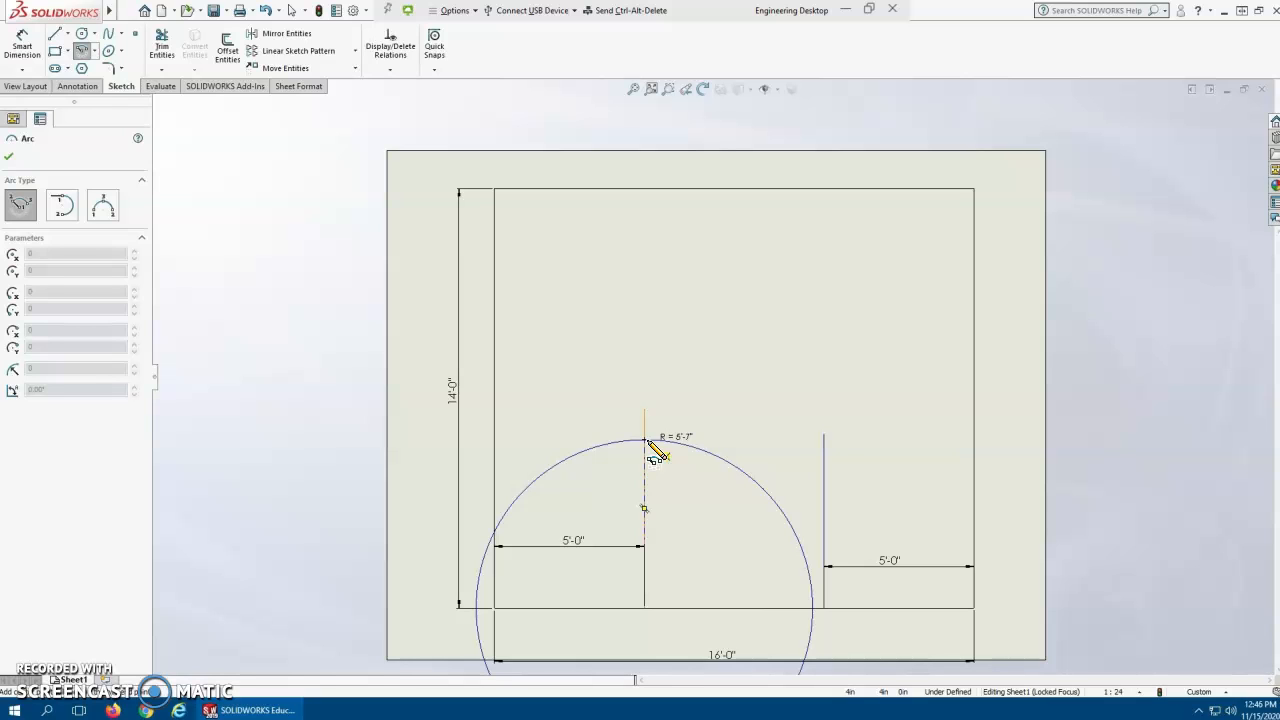
left_click(645, 412)
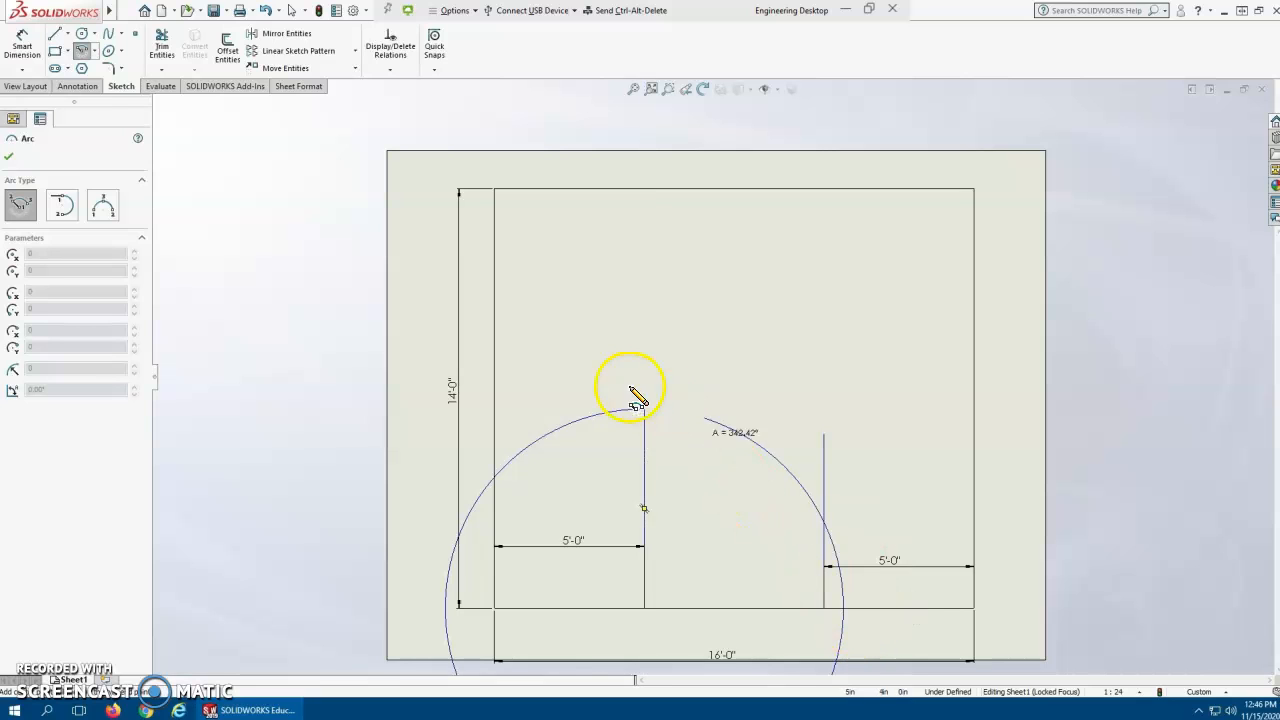
key("Escape")
key("Escape")
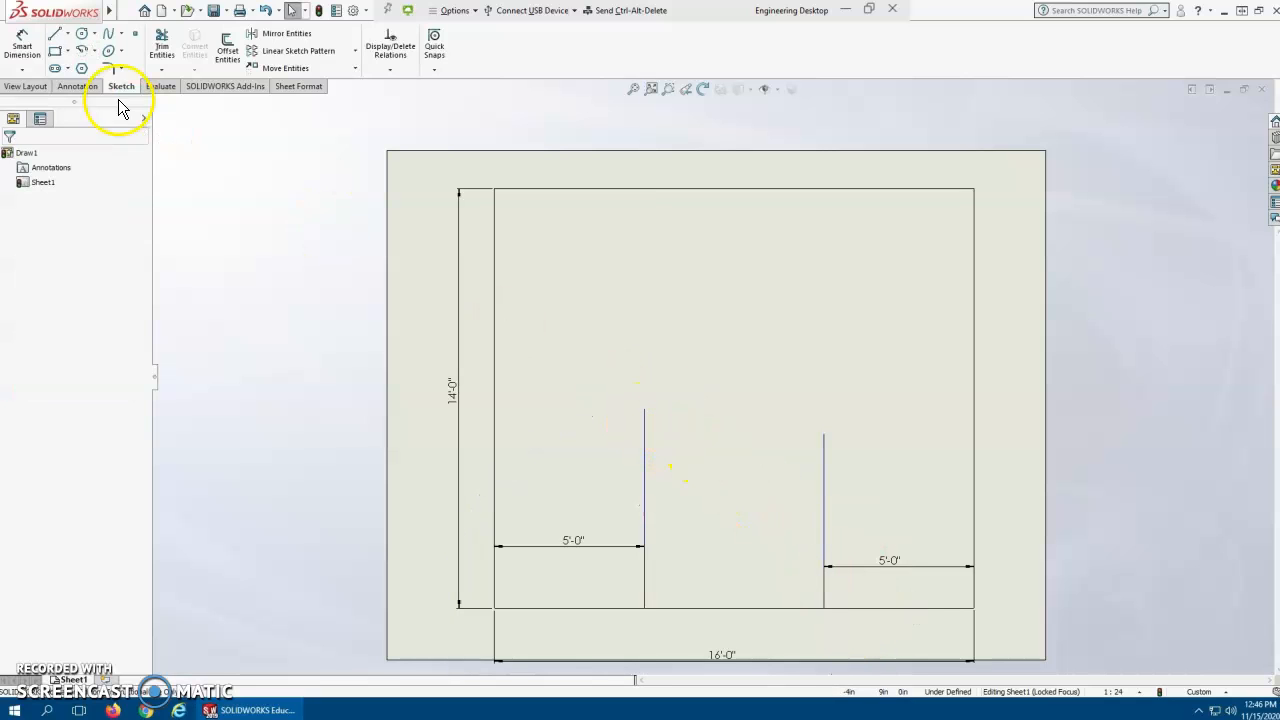
Sketch a 90° centerpoint arc of about 4'-10" radius around the left vertical line's base, from the bottom edge up to that line.
left_click(82, 50)
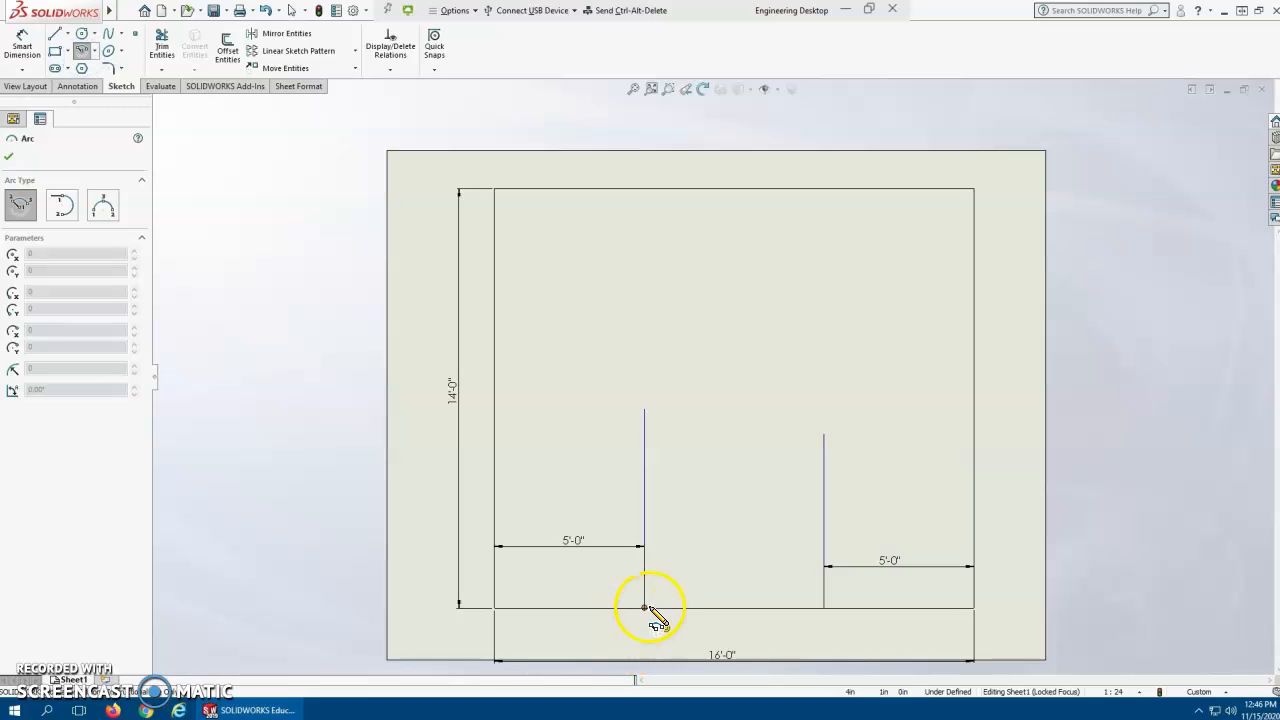
left_click(645, 608)
left_click(790, 608)
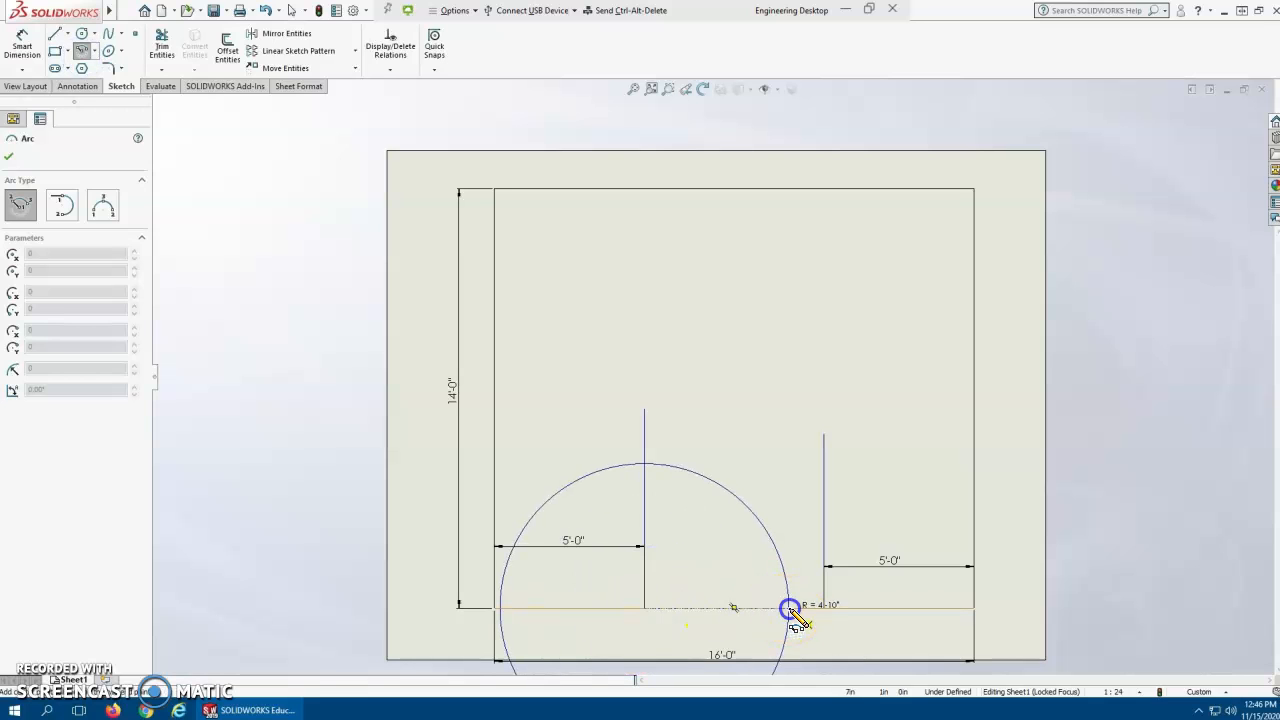
left_click(644, 464)
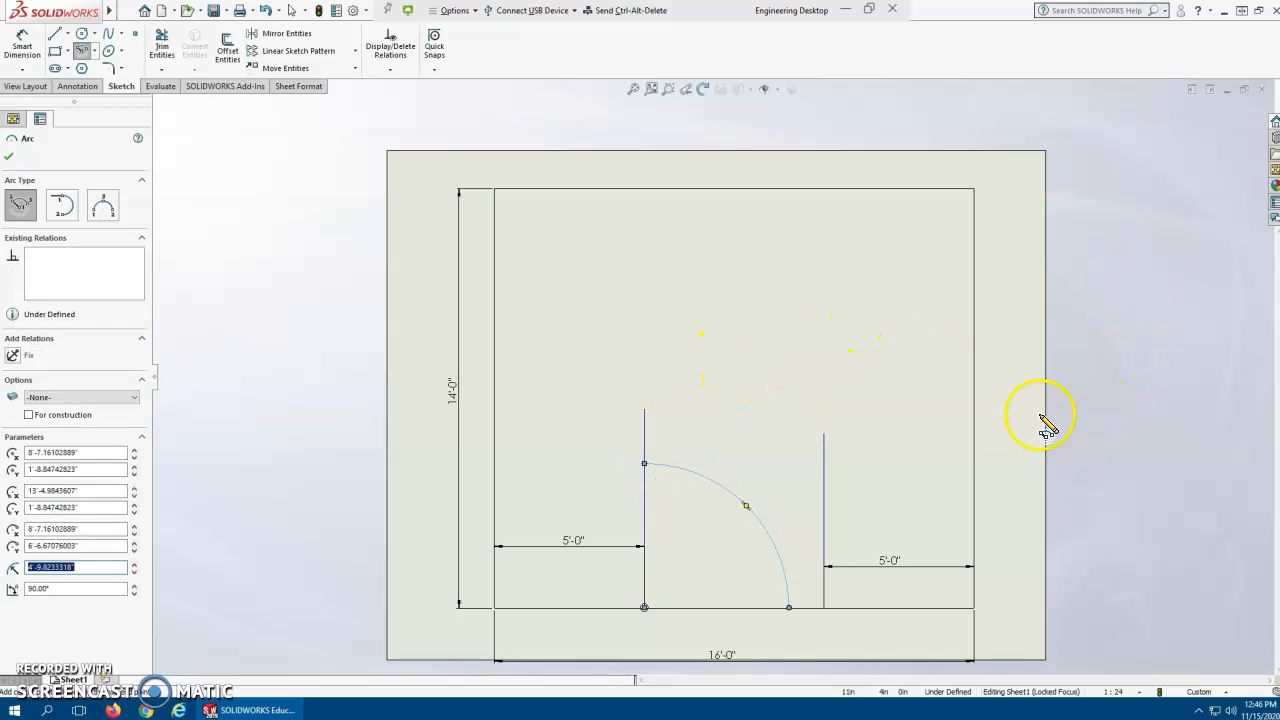
key("Escape")
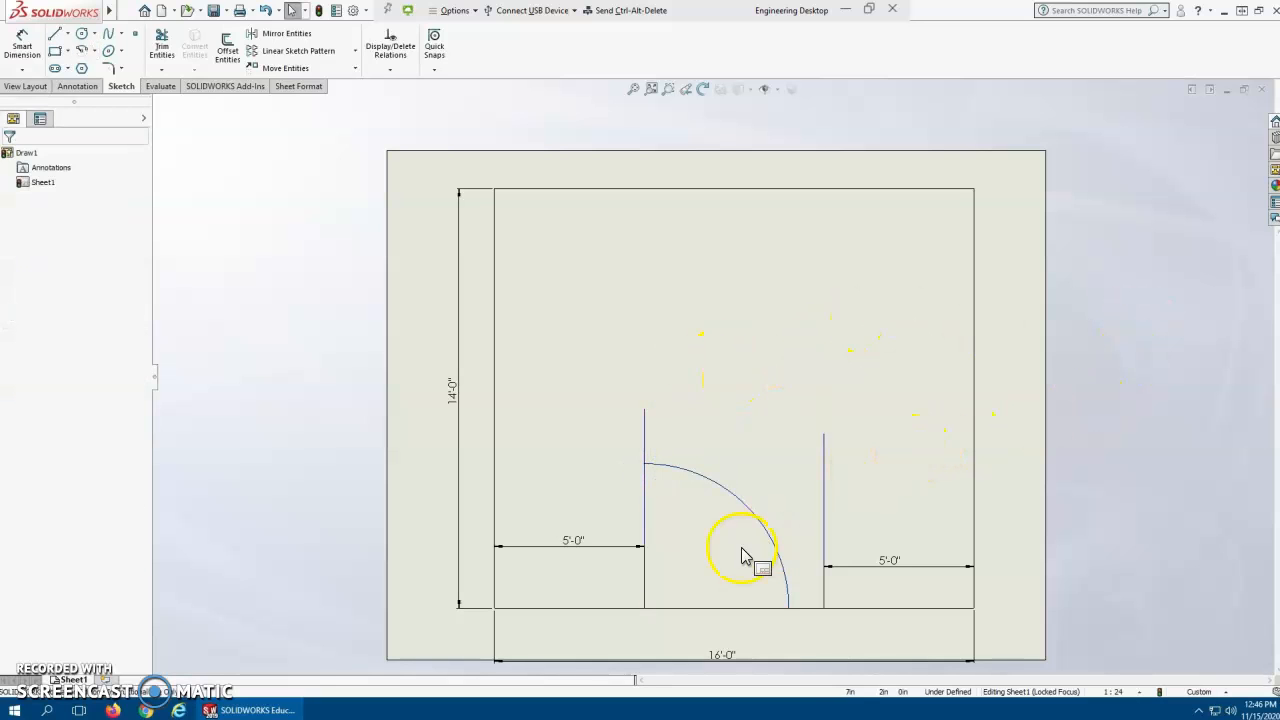
Shorten the left vertical line so it ends just below the arc, and make the lower-left 5'-0" segment horizontal.
left_click_drag(644, 410, 649, 483)
left_click_drag(651, 527, 650, 524)
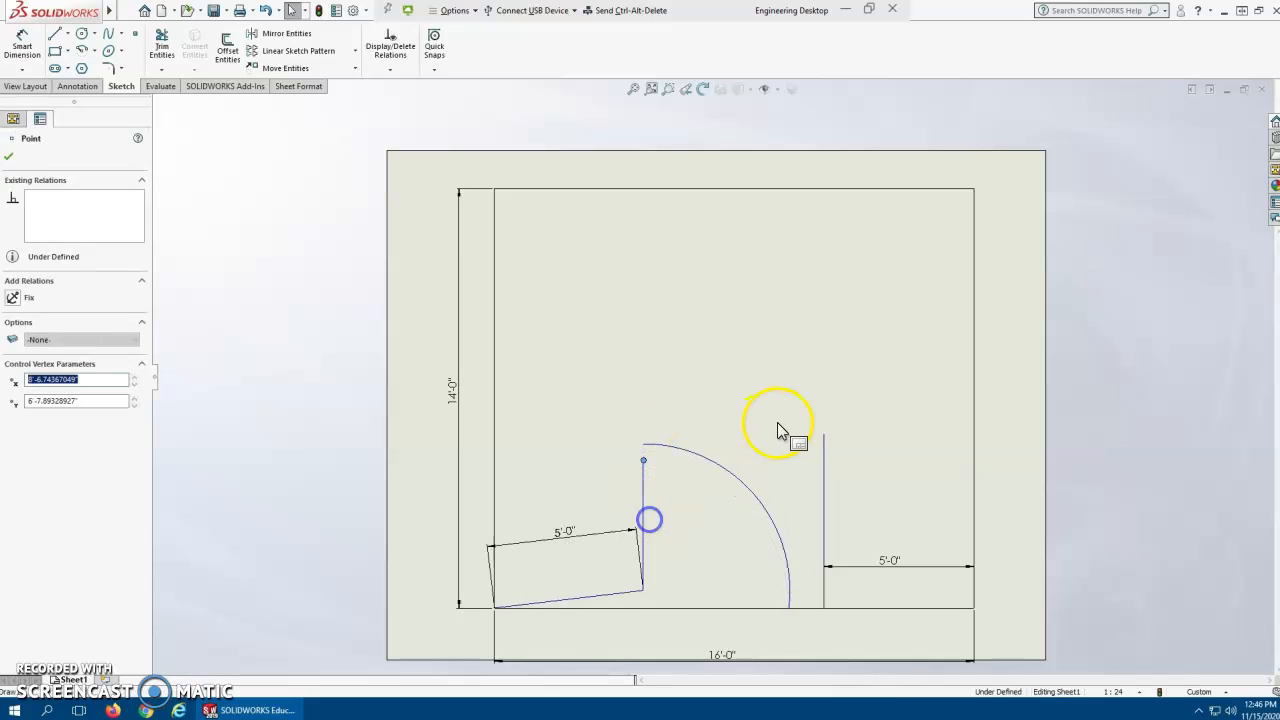
left_click(9, 156)
left_click(604, 595)
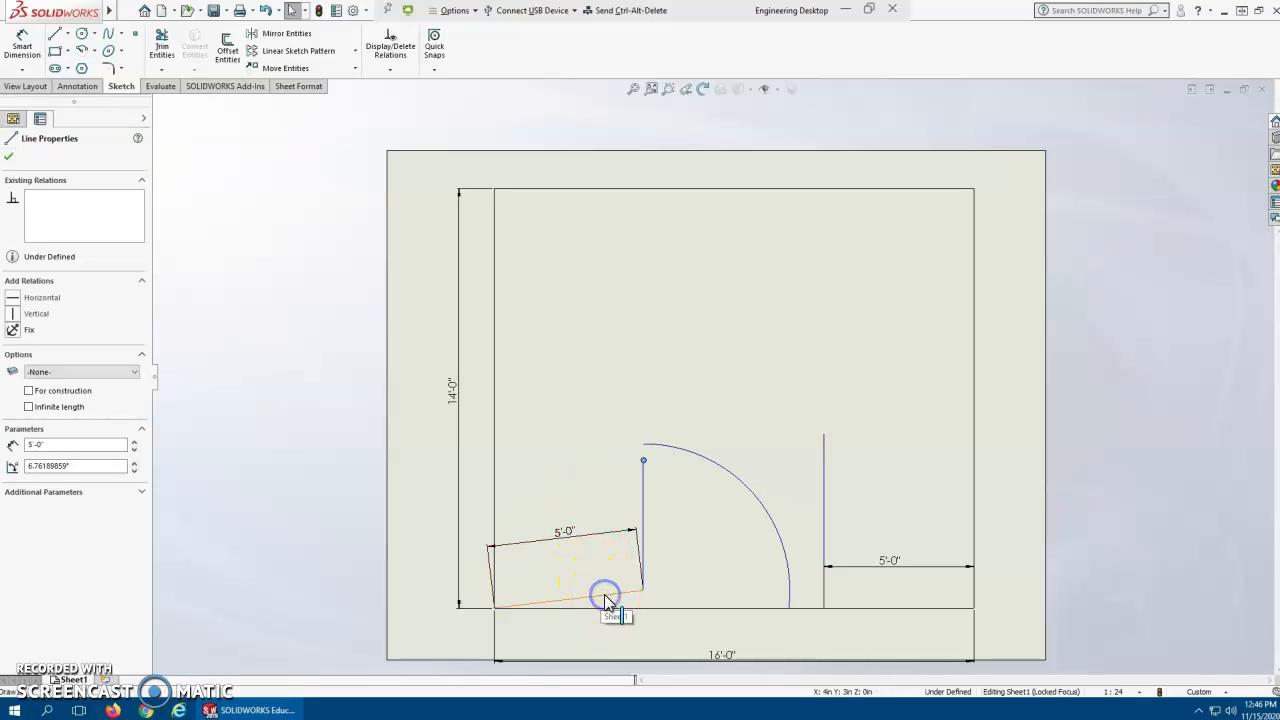
left_click(13, 297)
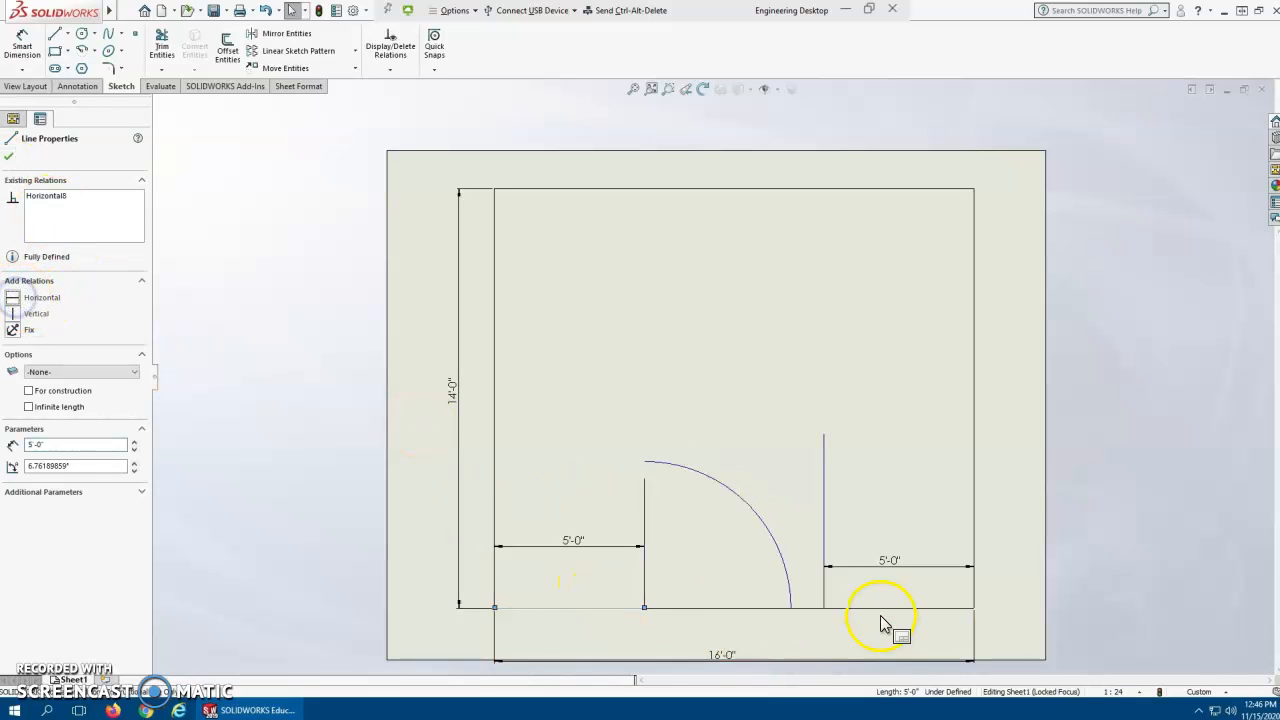
Shift the right vertical line slightly upward and make the lower-right 5'-0" segment horizontal.
left_click_drag(828, 451, 828, 392)
left_click(848, 596)
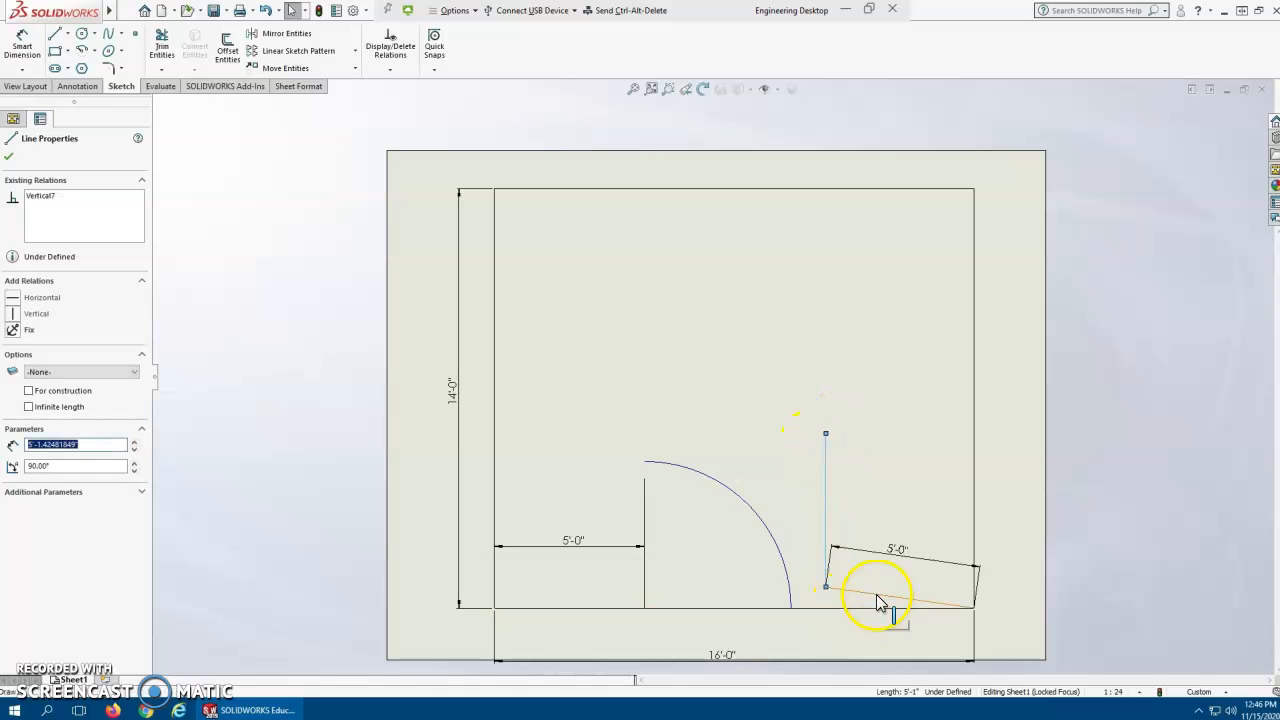
left_click(15, 298)
left_click(219, 408)
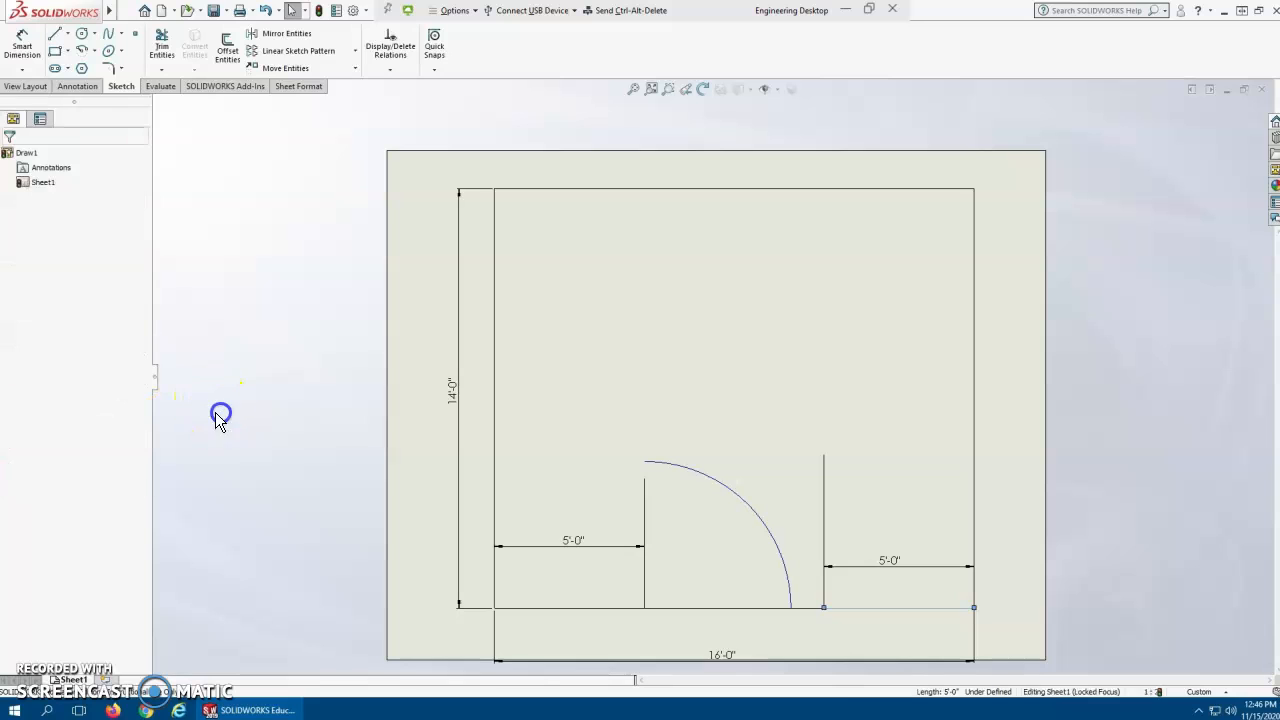
Make the upper endpoint of the left vertical line coincident with the arc.
left_click(647, 482)
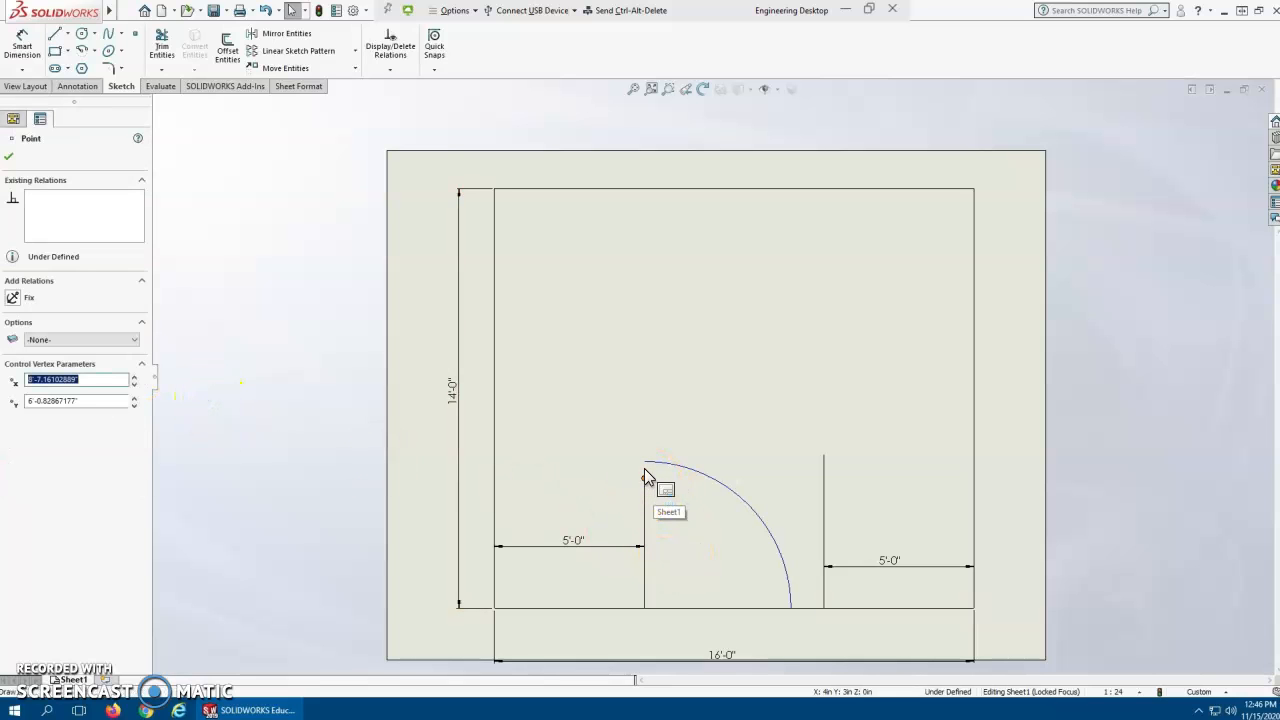
left_click(648, 463)
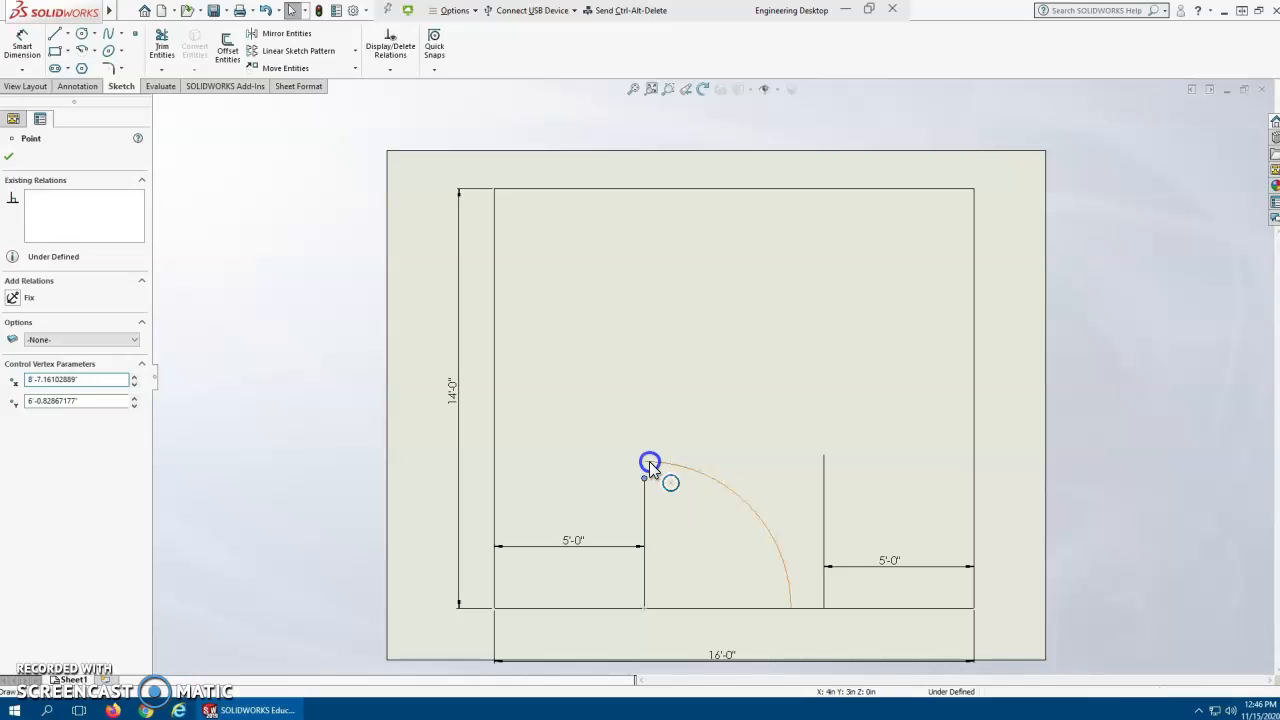
left_click(645, 486)
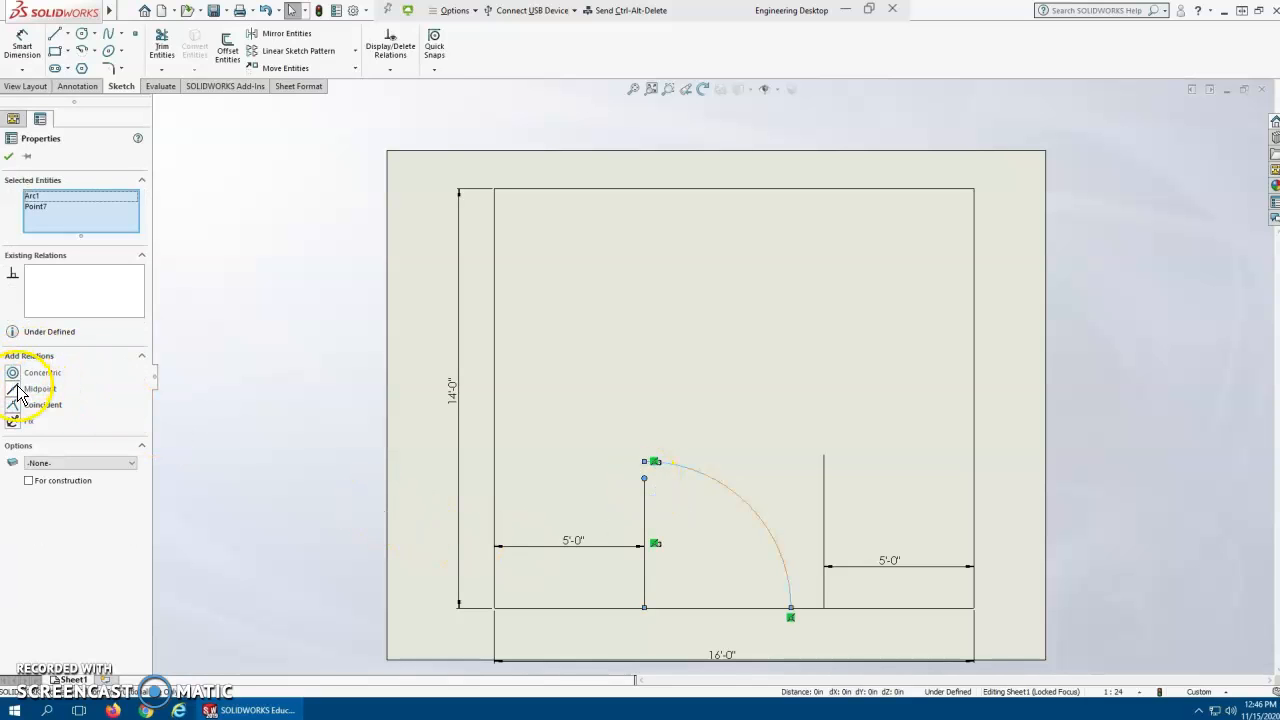
left_click(13, 405)
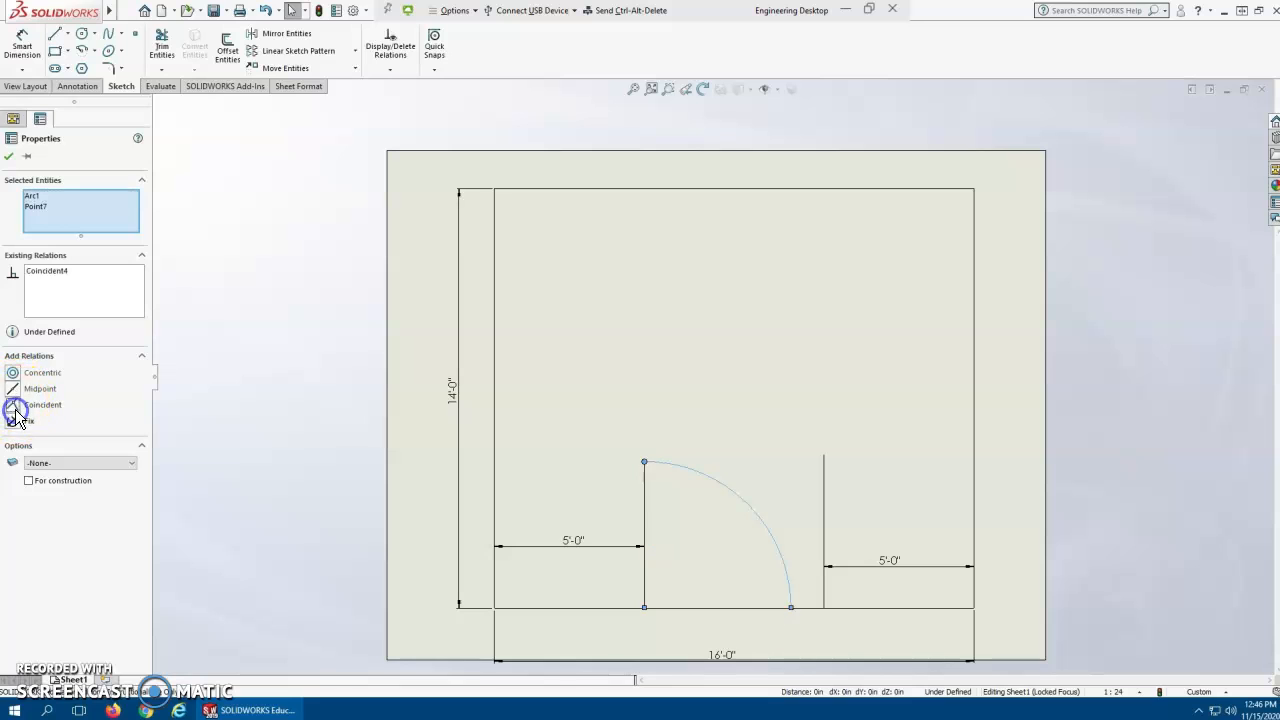
left_click(218, 462)
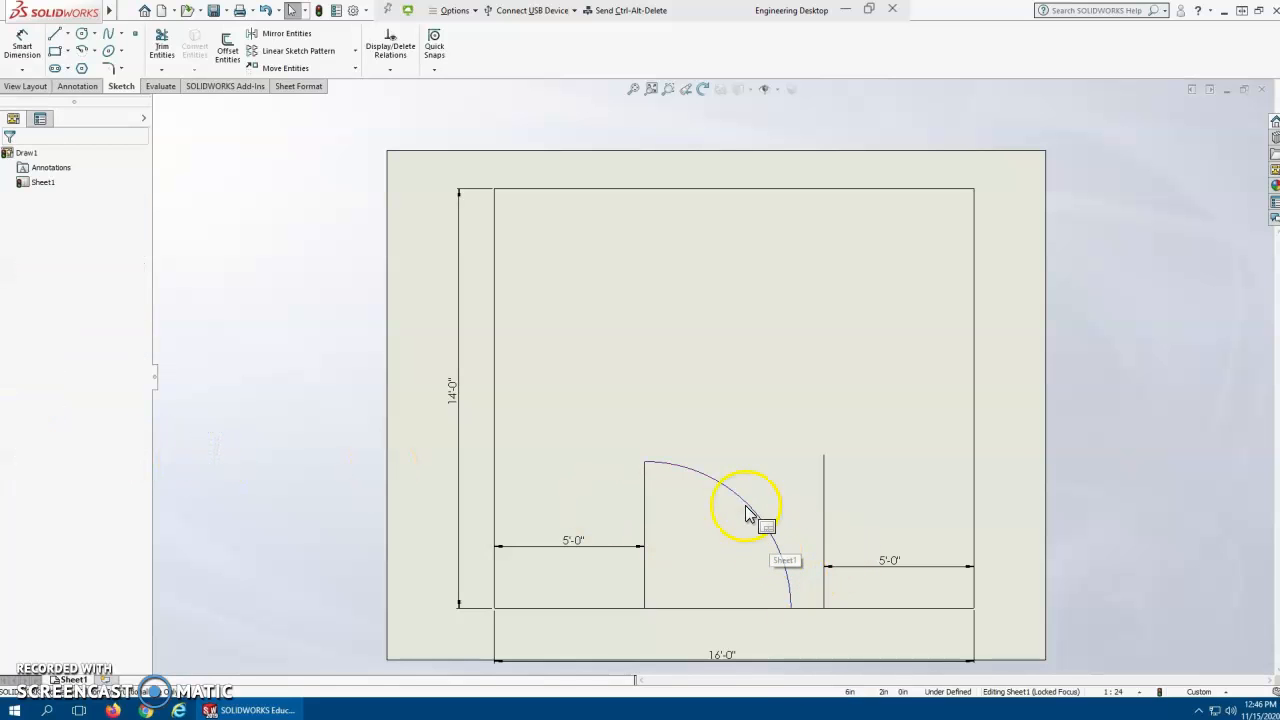
Shrink the left arc and its vertical line to about half size, and shorten the right vertical line to a similar height.
left_click_drag(645, 463, 635, 535)
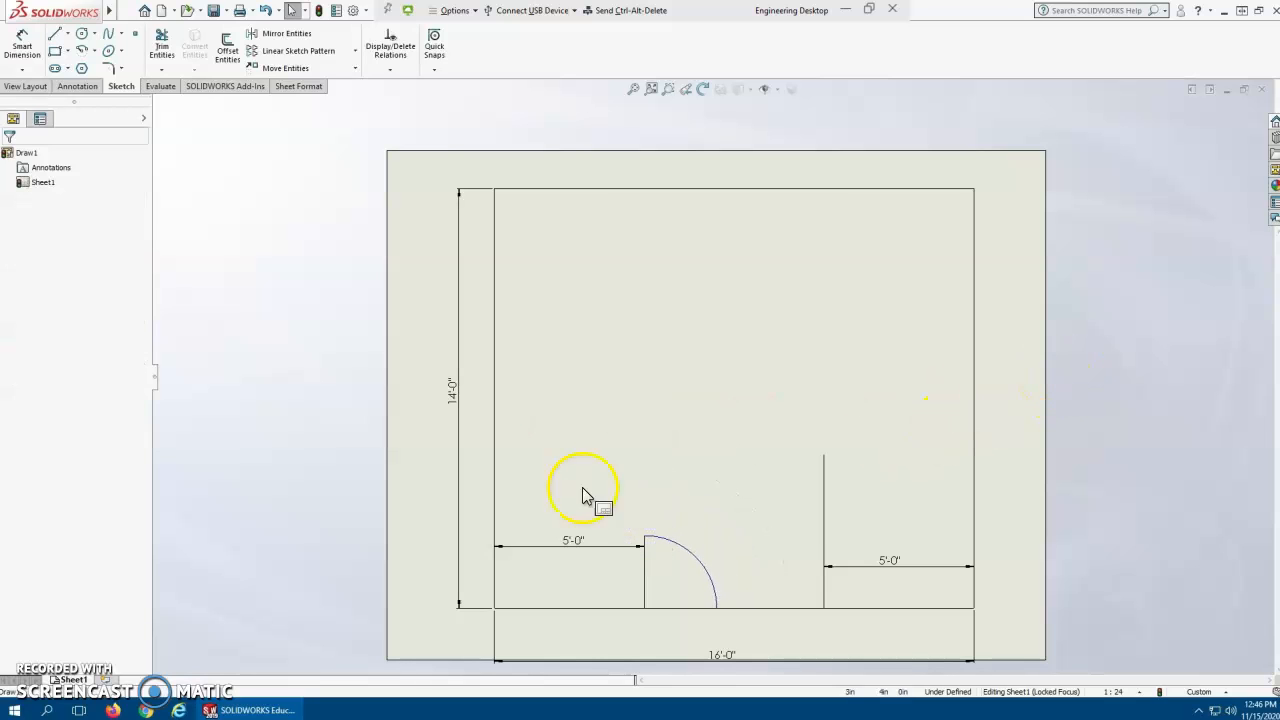
left_click(825, 475)
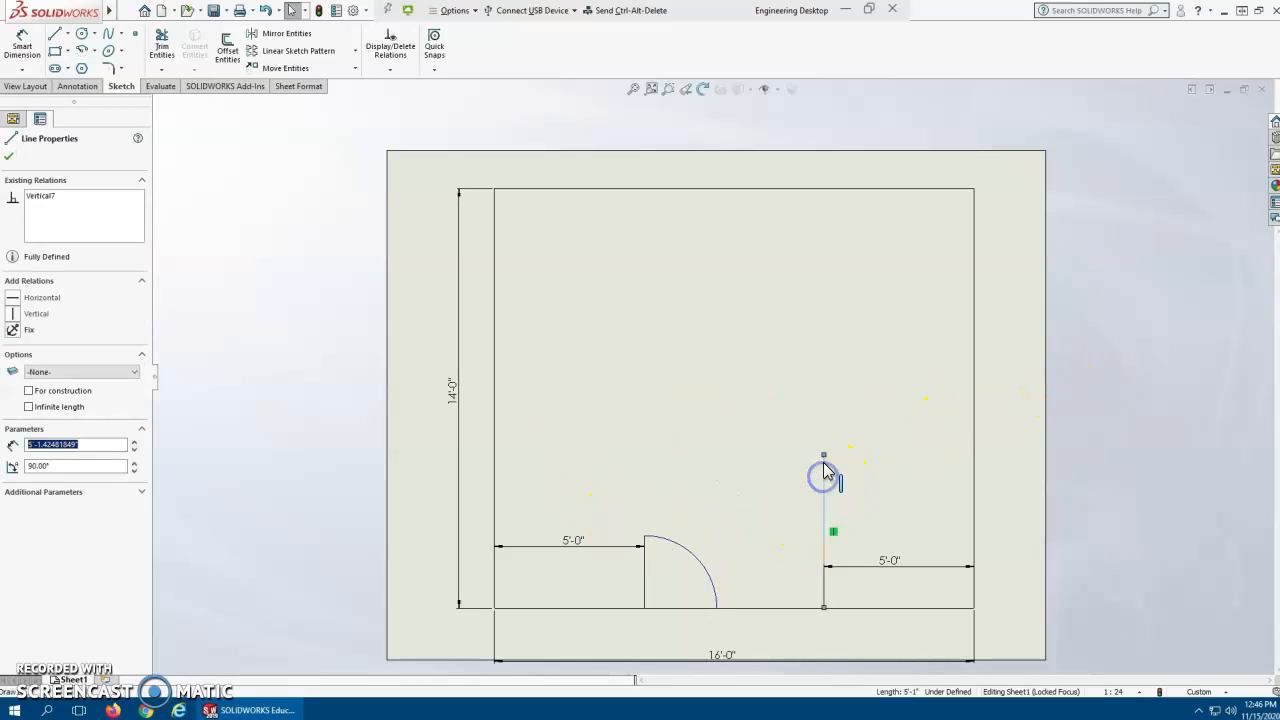
left_click_drag(824, 456, 824, 529)
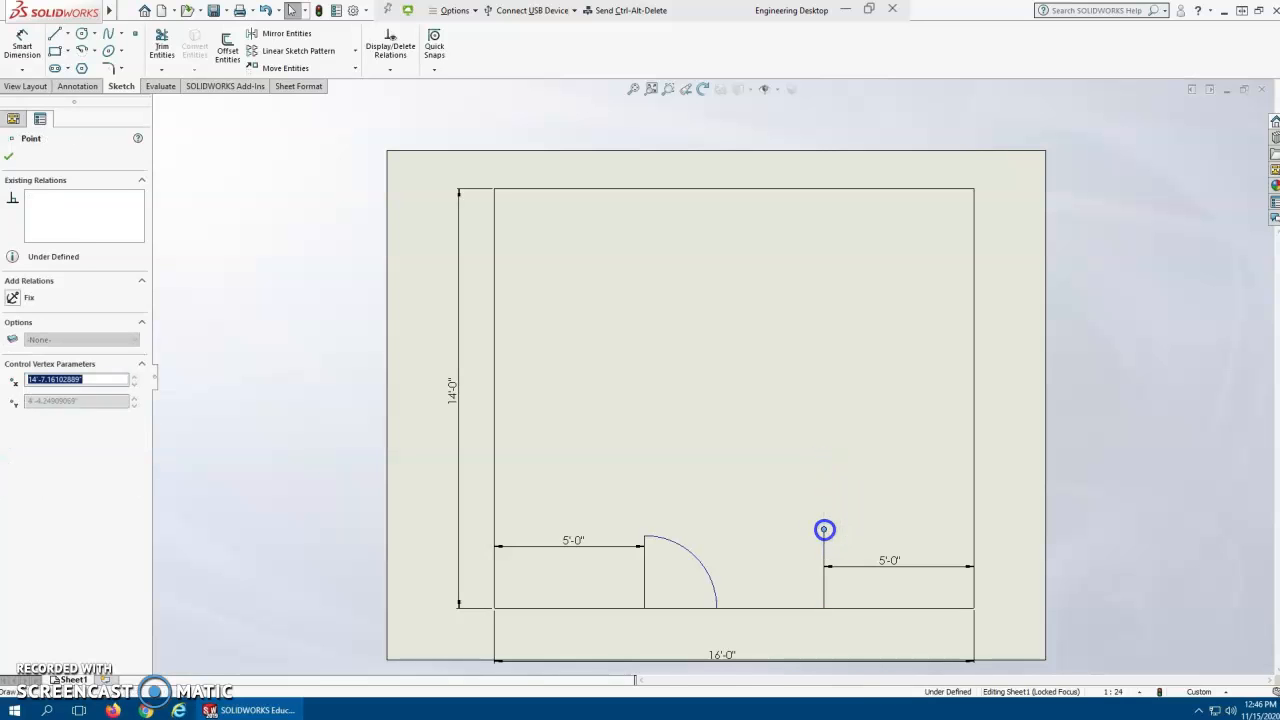
left_click(846, 432)
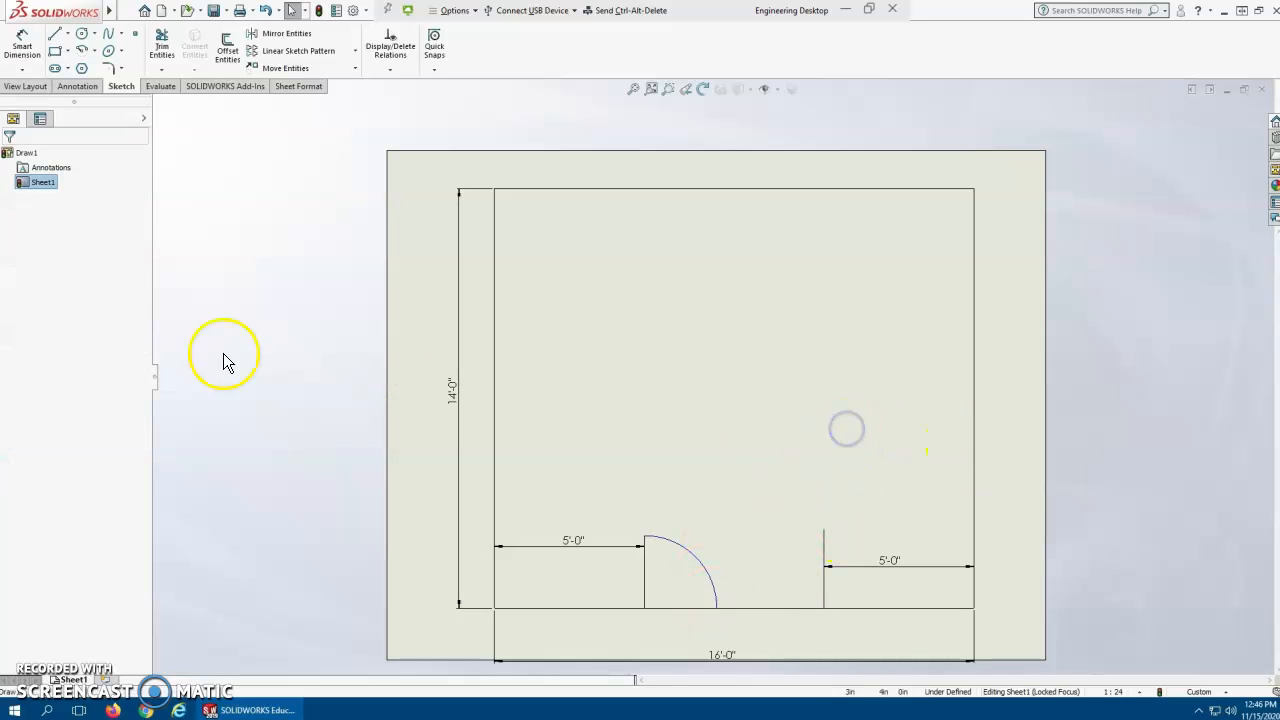
Sketch a 90° centerpoint arc of about 2'-1" radius around the right vertical line's base, from the bottom edge up to that line.
left_click(82, 50)
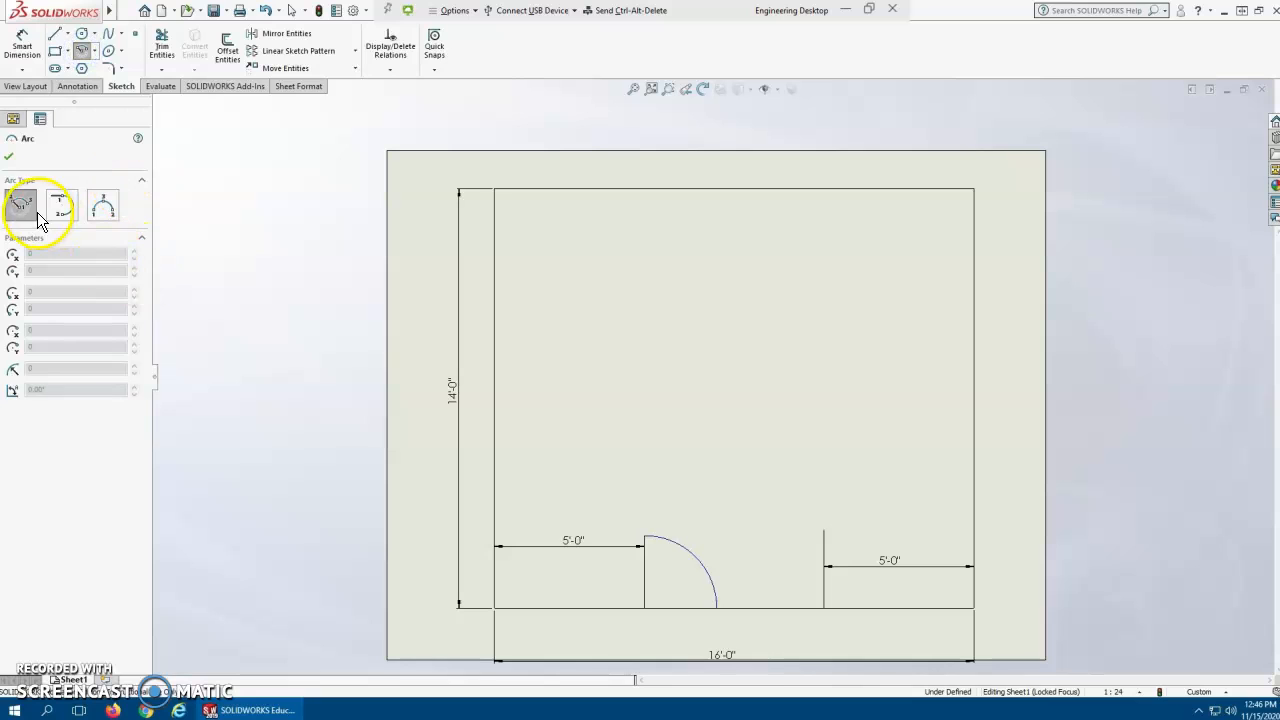
left_click(822, 609)
left_click(760, 607)
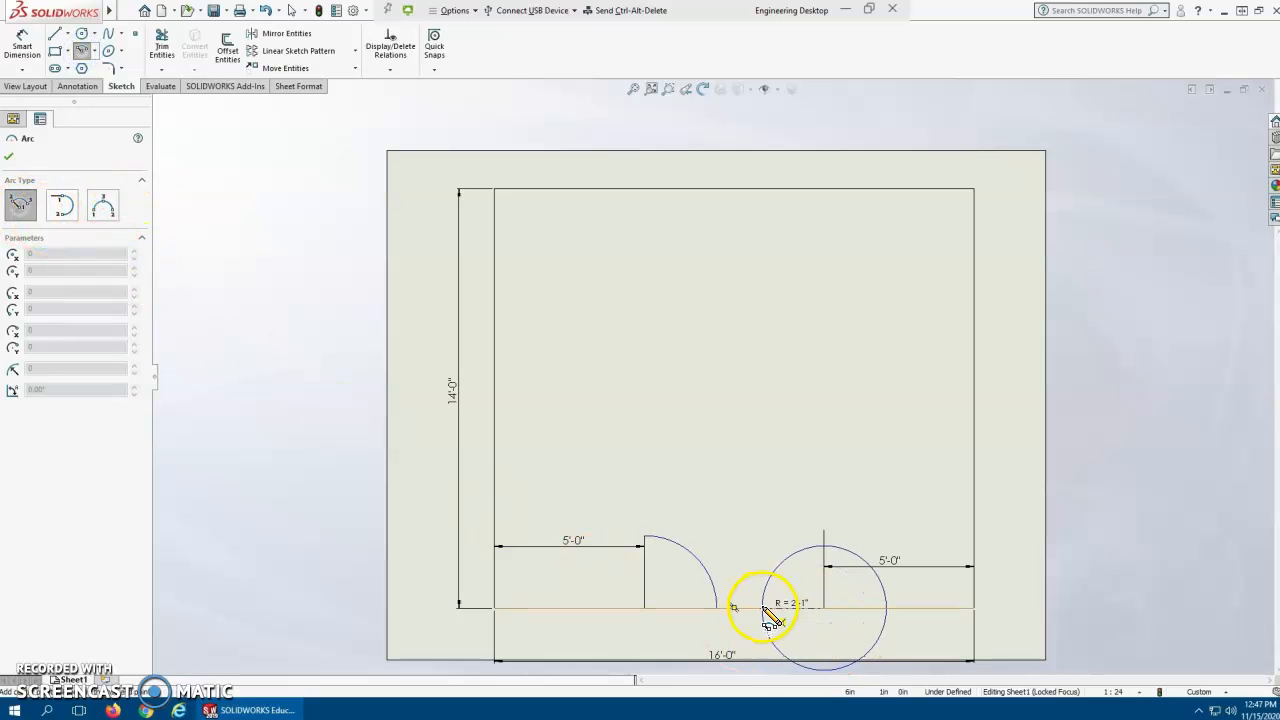
left_click(824, 547)
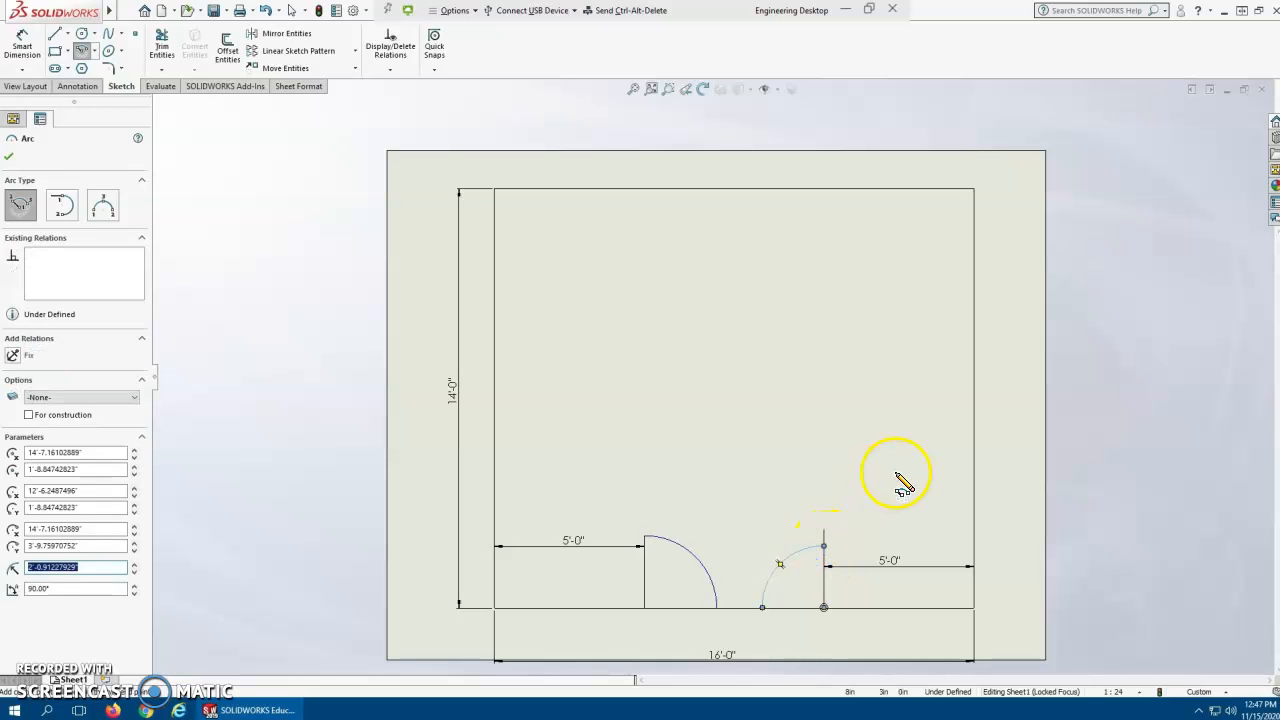
key("Escape")
Make the upper endpoint of the right vertical line coincident with the right arc.
left_click(824, 529, "ctrl")
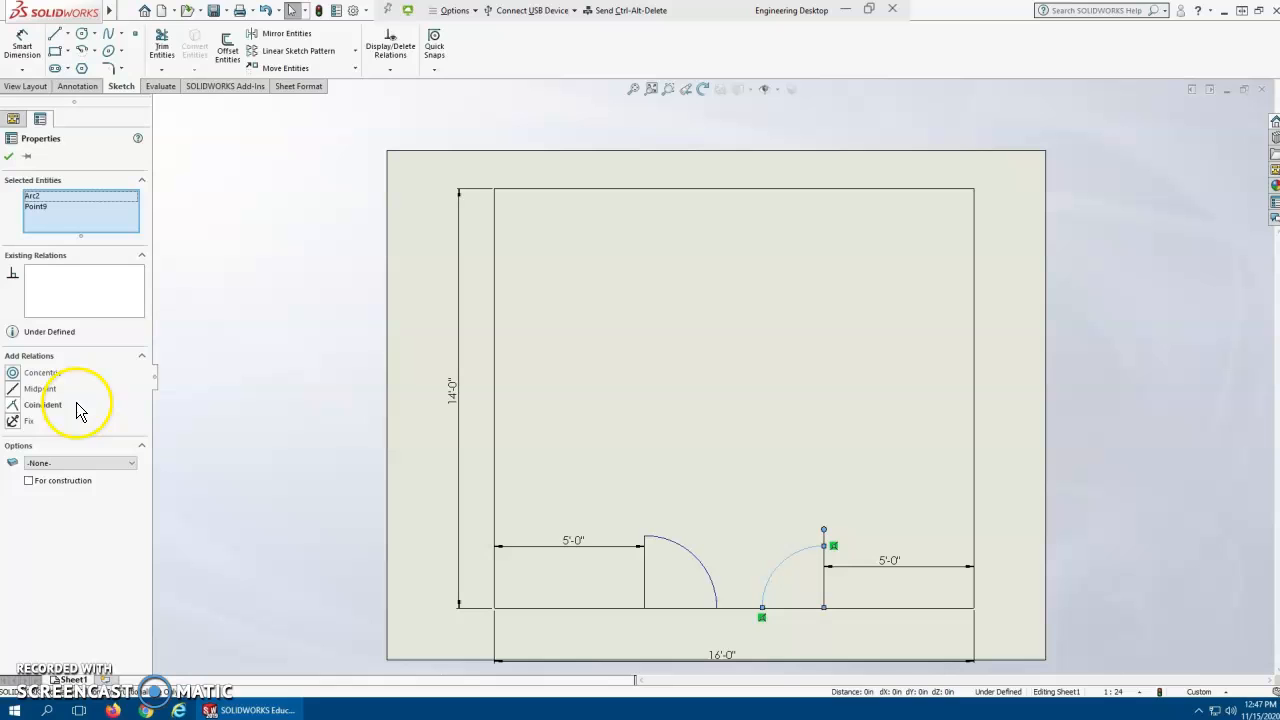
left_click(14, 404)
left_click(281, 455)
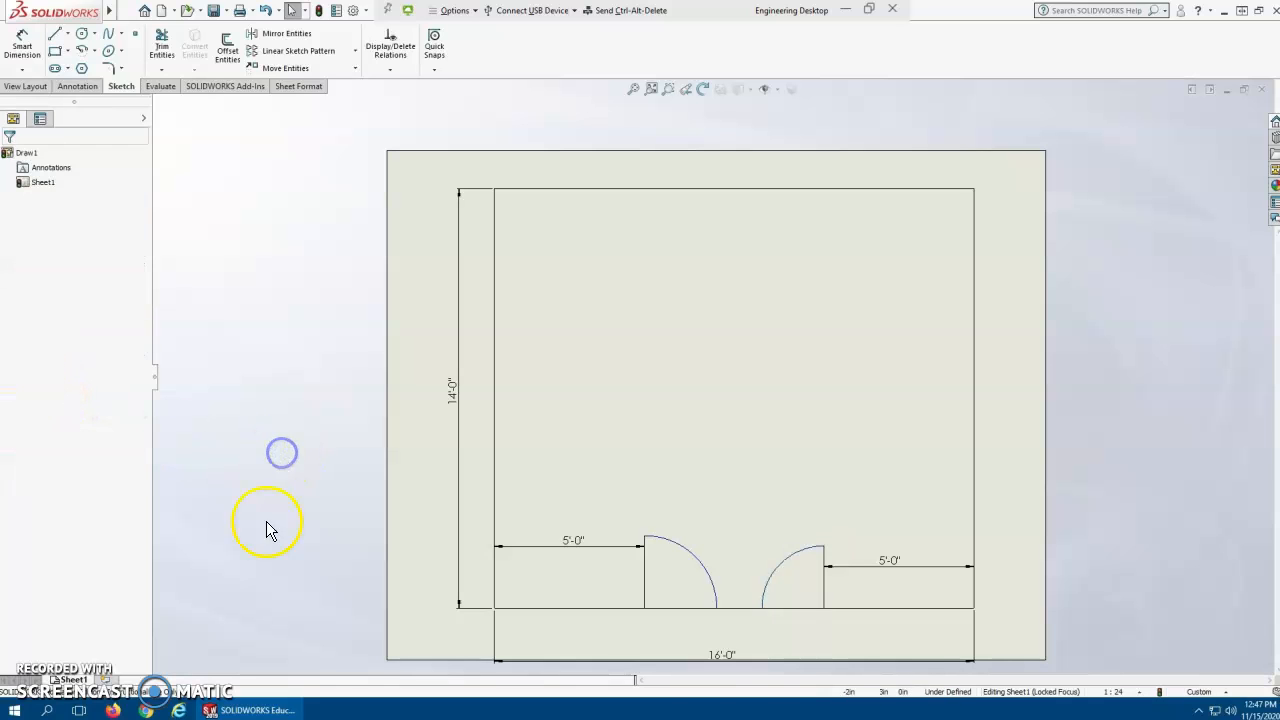
Merge the lower endpoints of the two door-swing arcs on the bottom wall line.
left_click(717, 608)
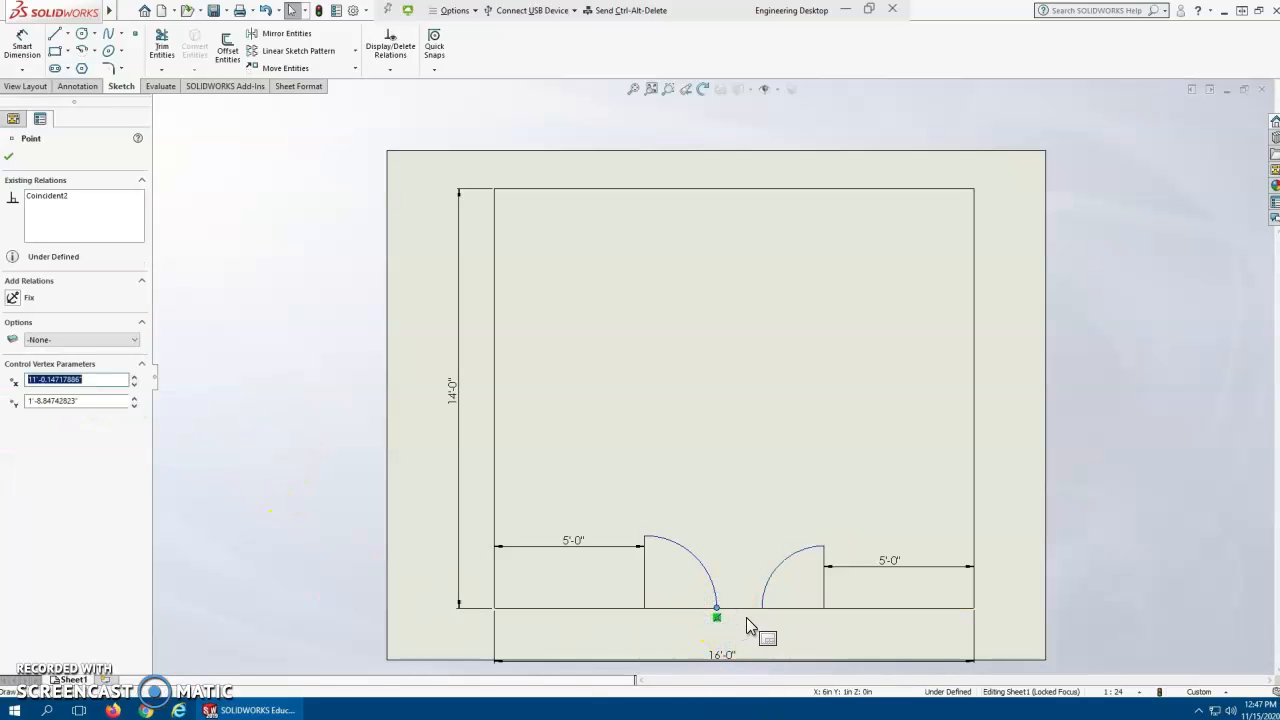
left_click(762, 608, "ctrl")
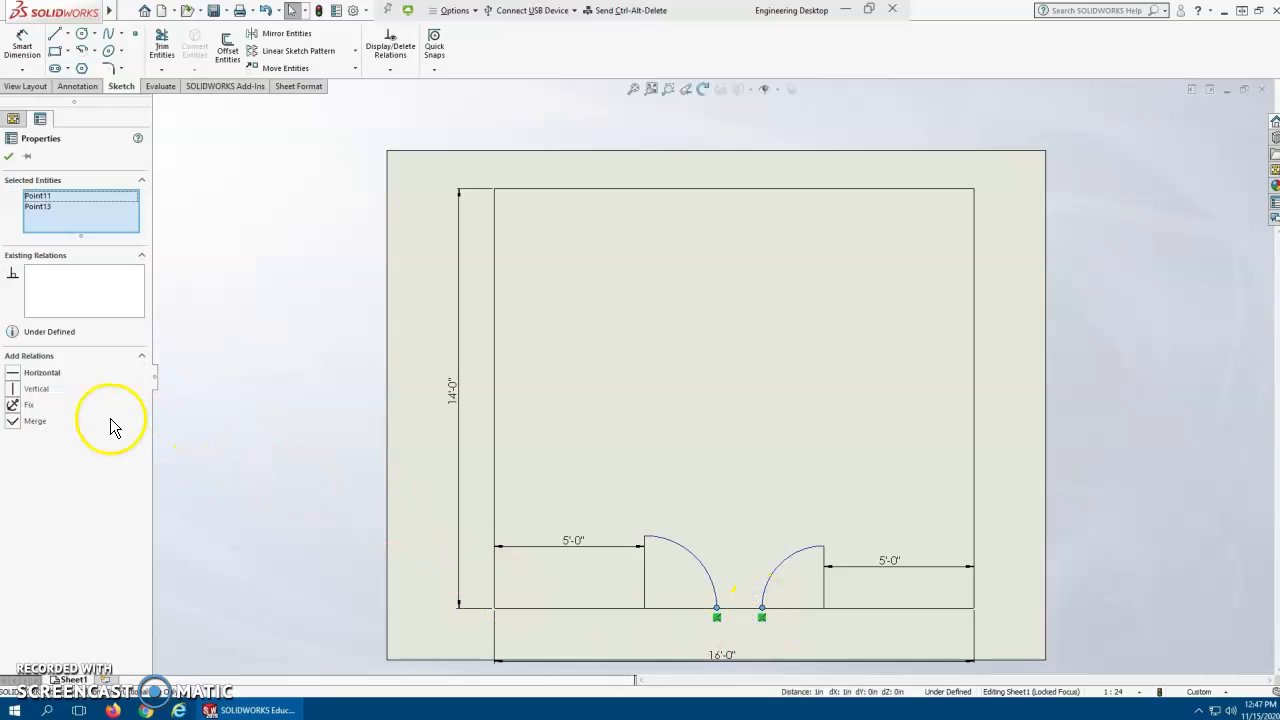
left_click(14, 422)
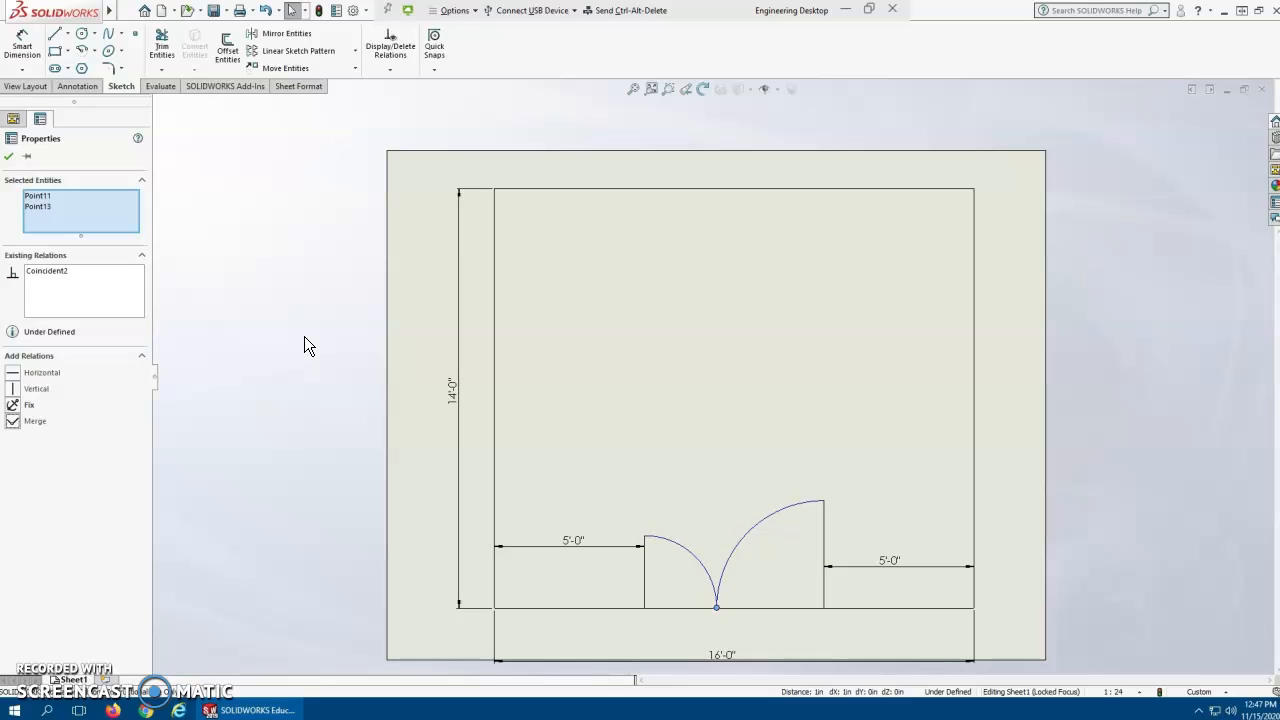
left_click(314, 466)
Make the left and right door-swing arcs equal.
left_click(701, 564)
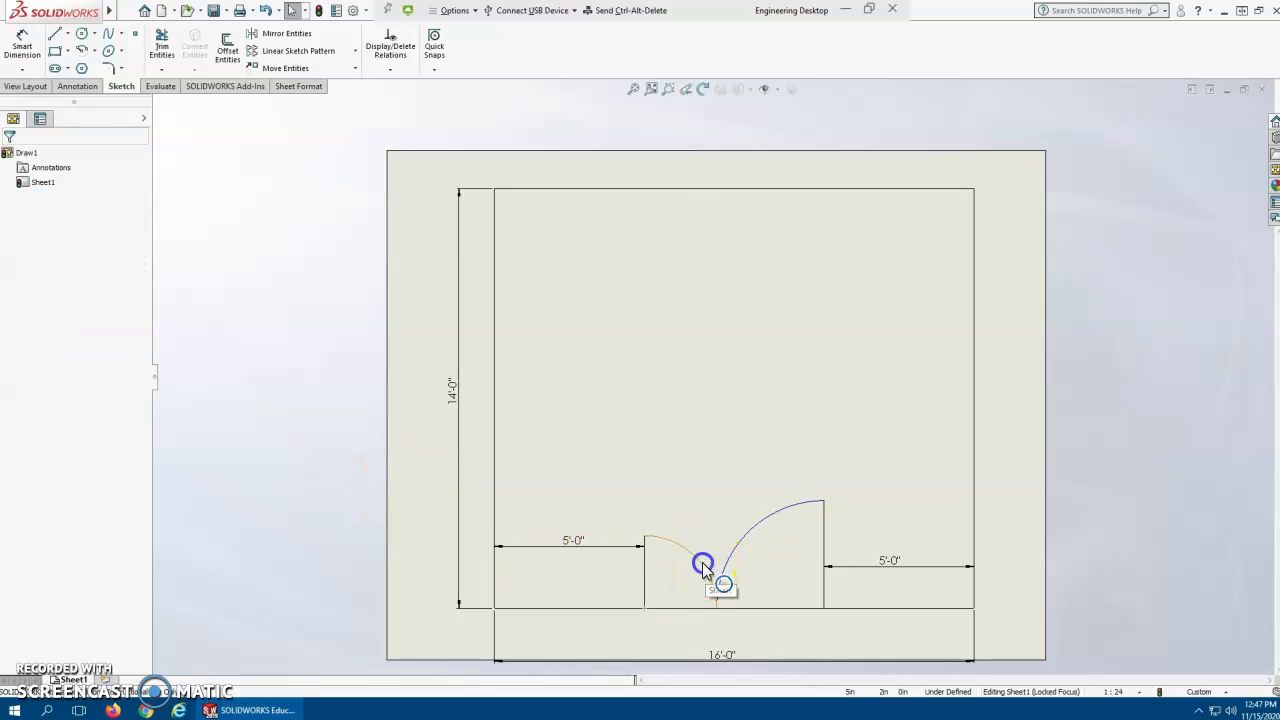
left_click(727, 557, "ctrl")
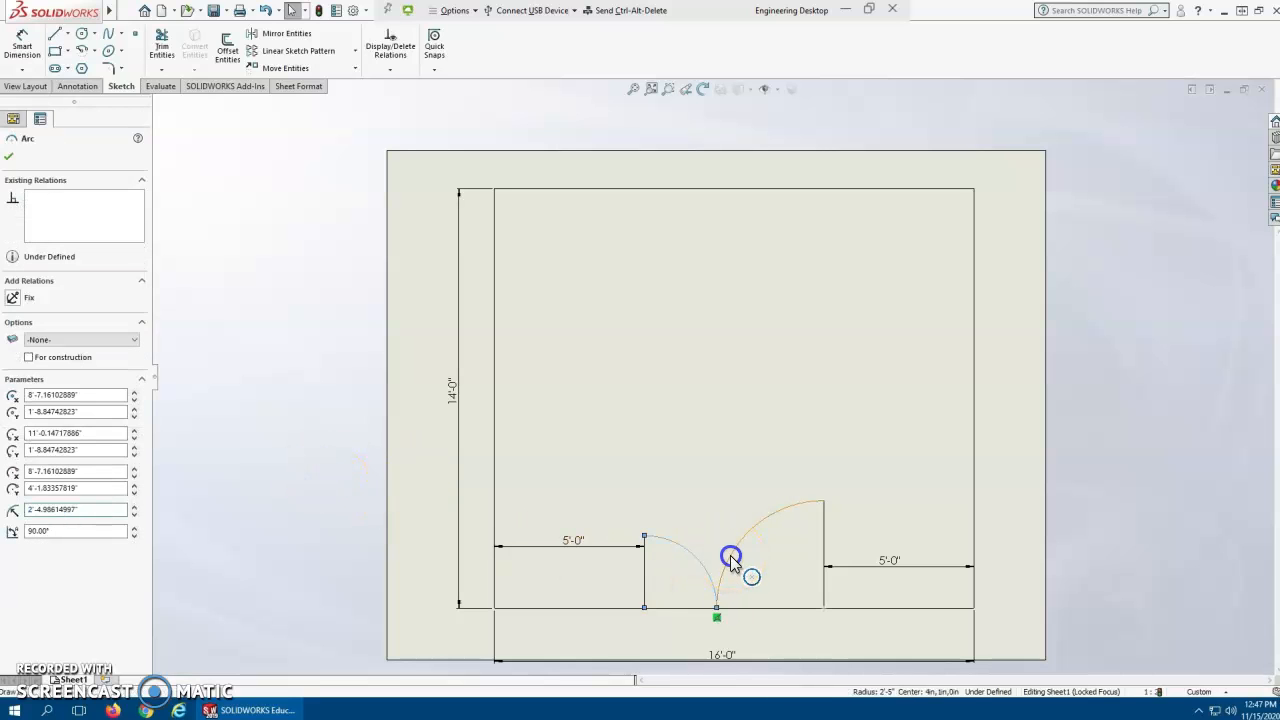
left_click(14, 421)
left_click(245, 383)
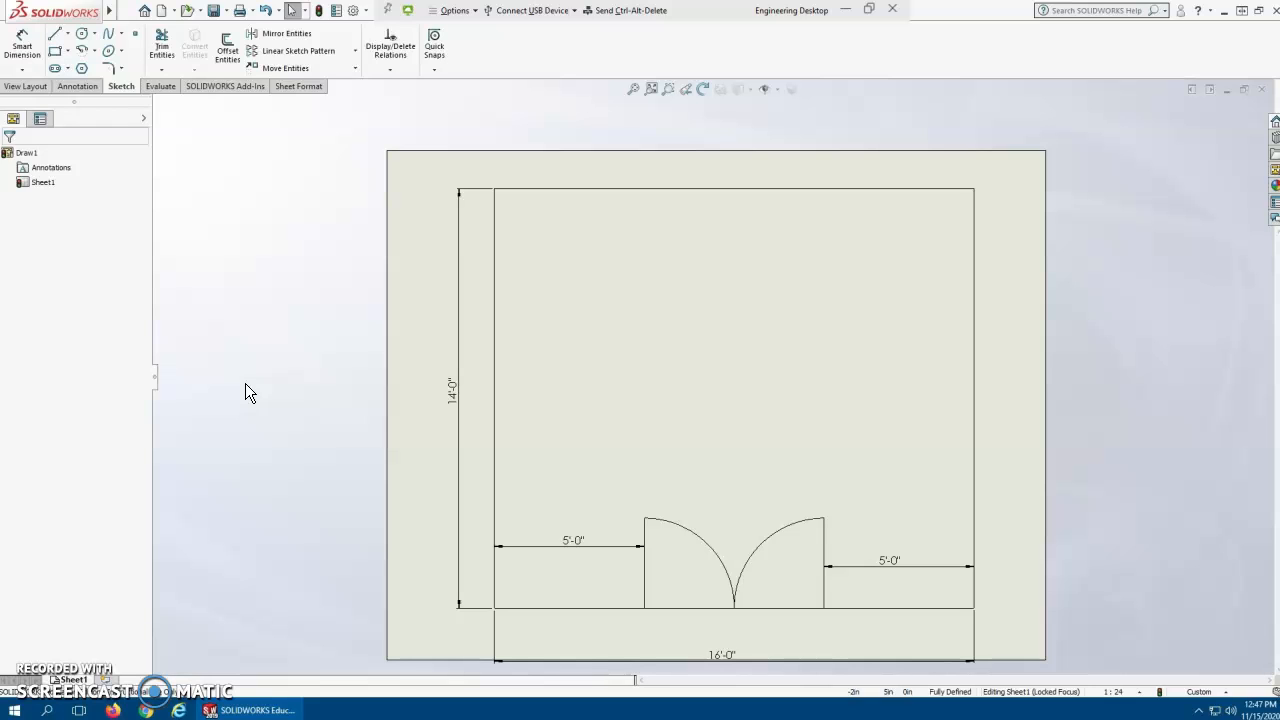
left_click(685, 607)
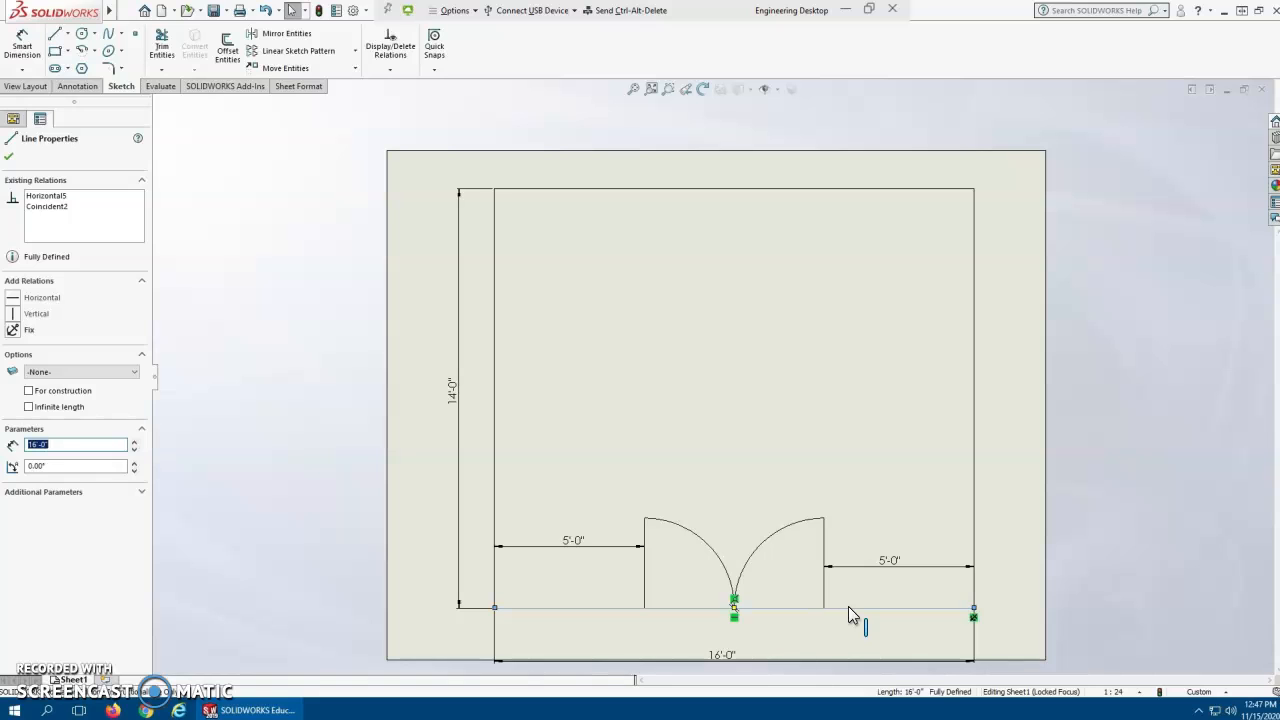
left_click(565, 577)
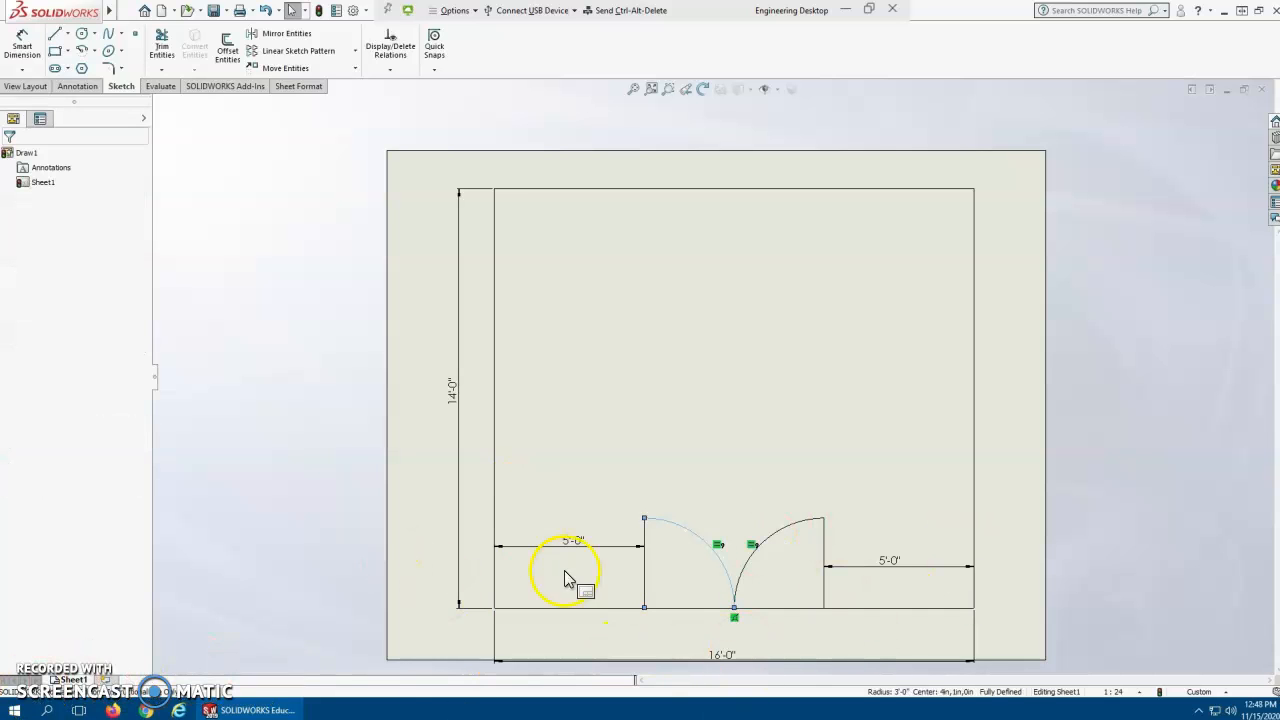
left_click(322, 505)
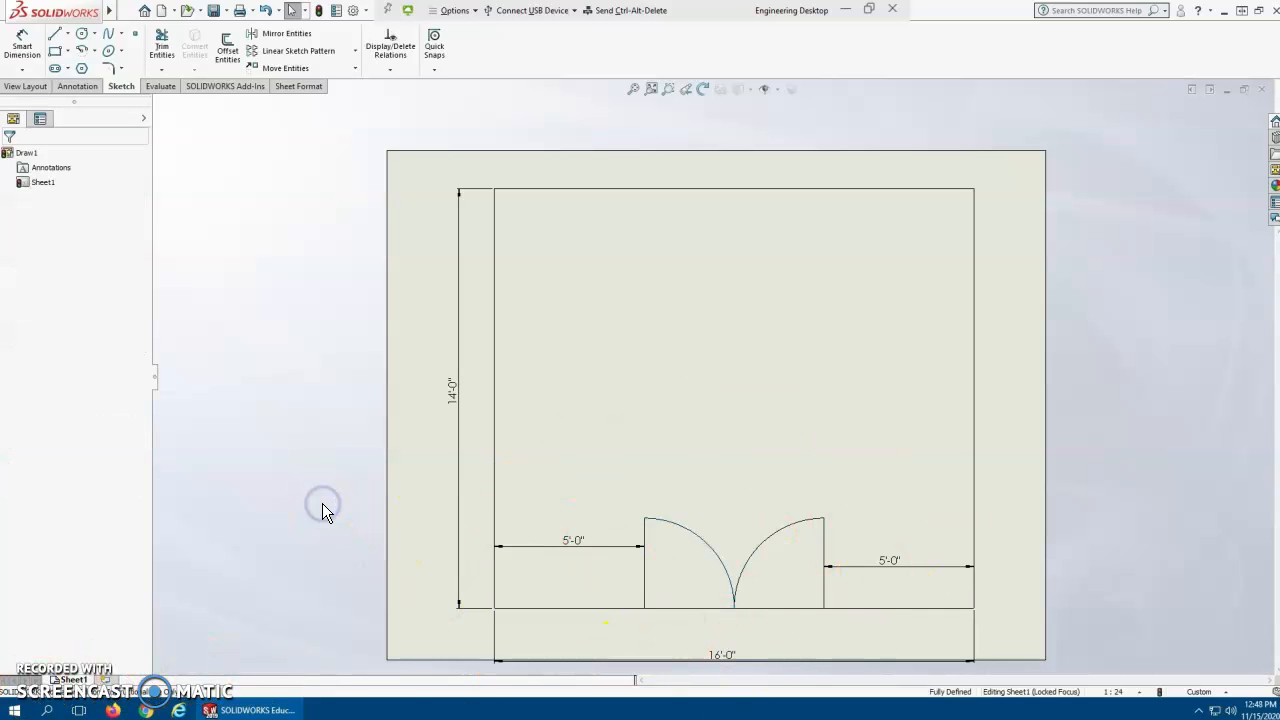
left_click(329, 500)
Show the Line Format tools in the workspace.
right_click(521, 55)
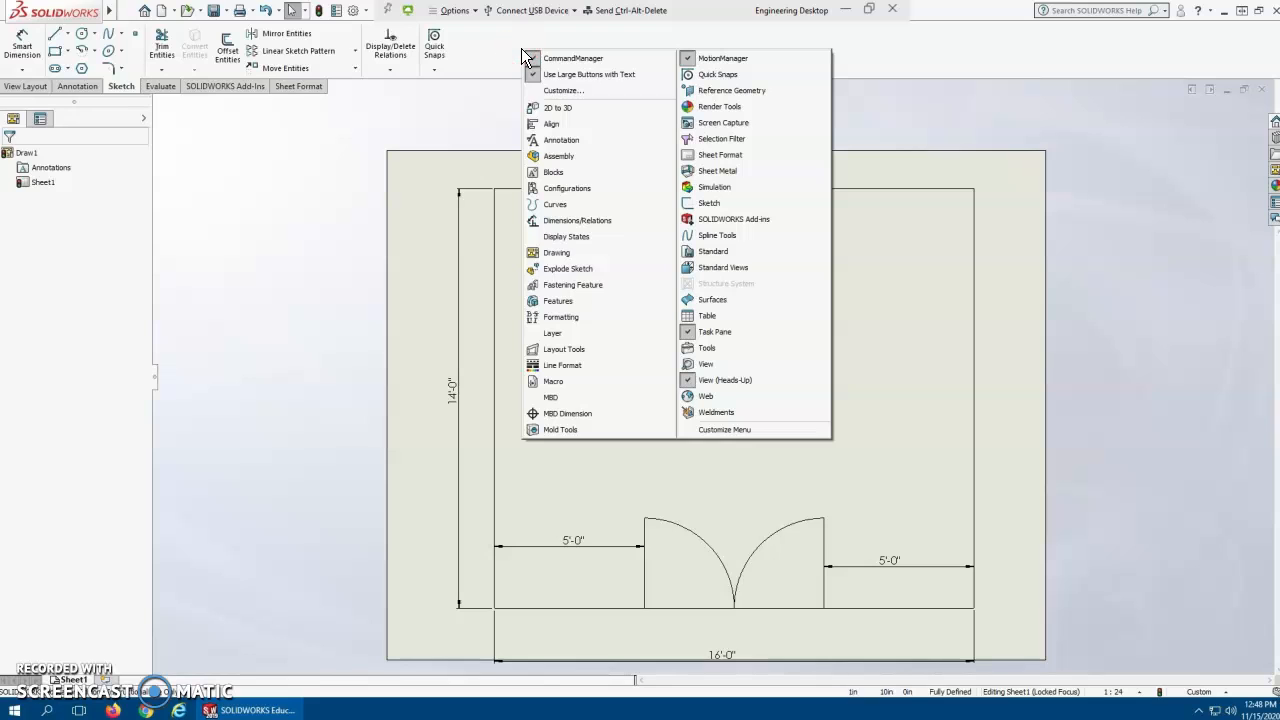
left_click(582, 366)
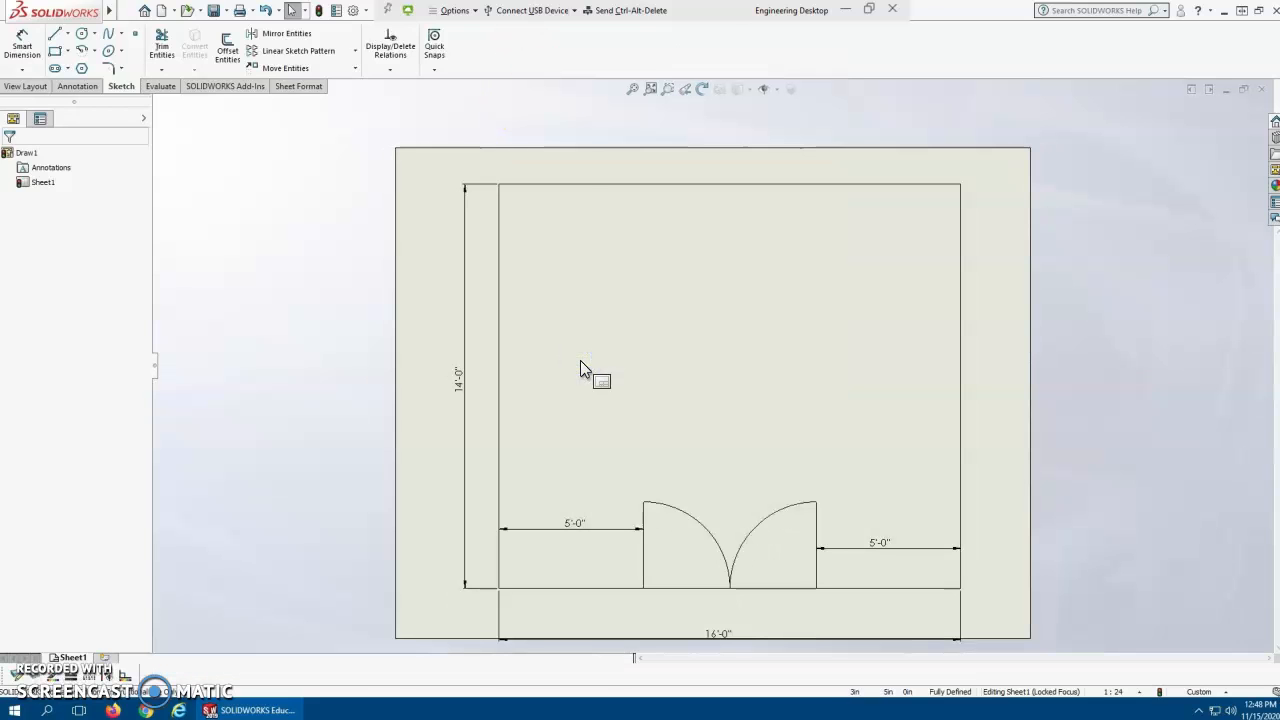
left_click_drag(581, 368, 12, 683)
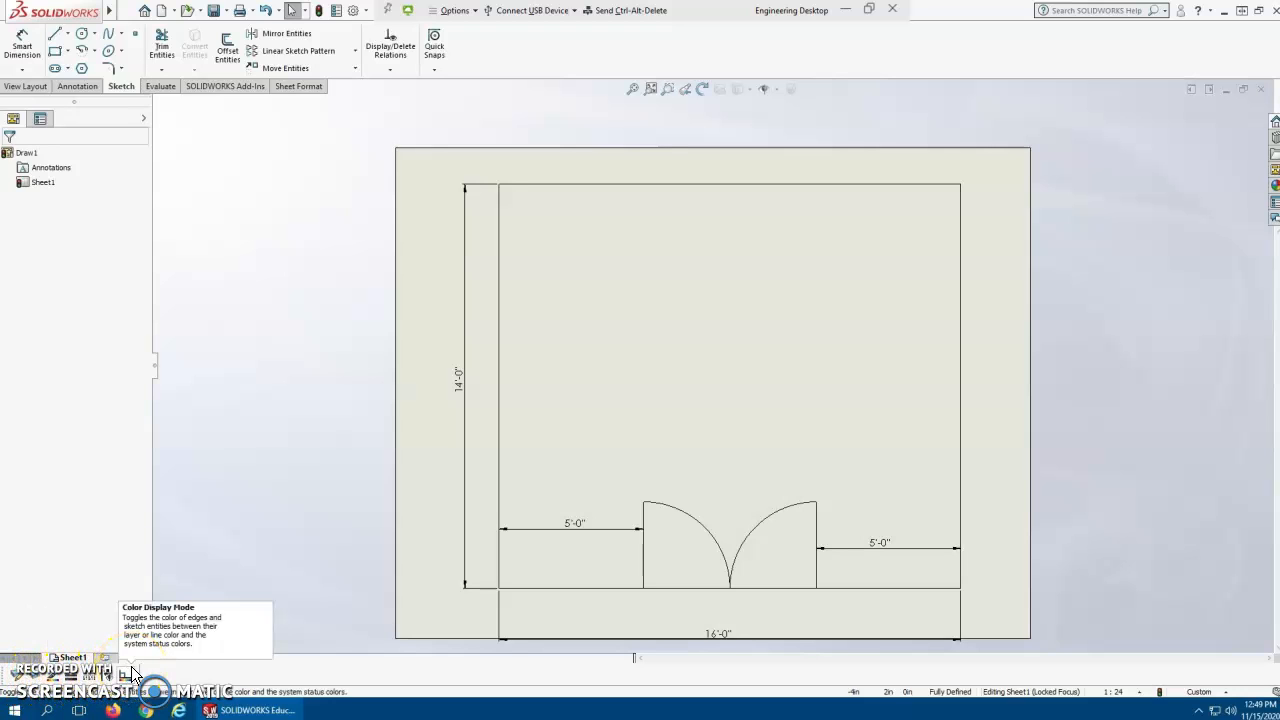
Apply the Dashed line style to the full-length bottom line that passes under the double doors.
left_click(608, 460)
left_click(712, 568)
left_click(712, 589)
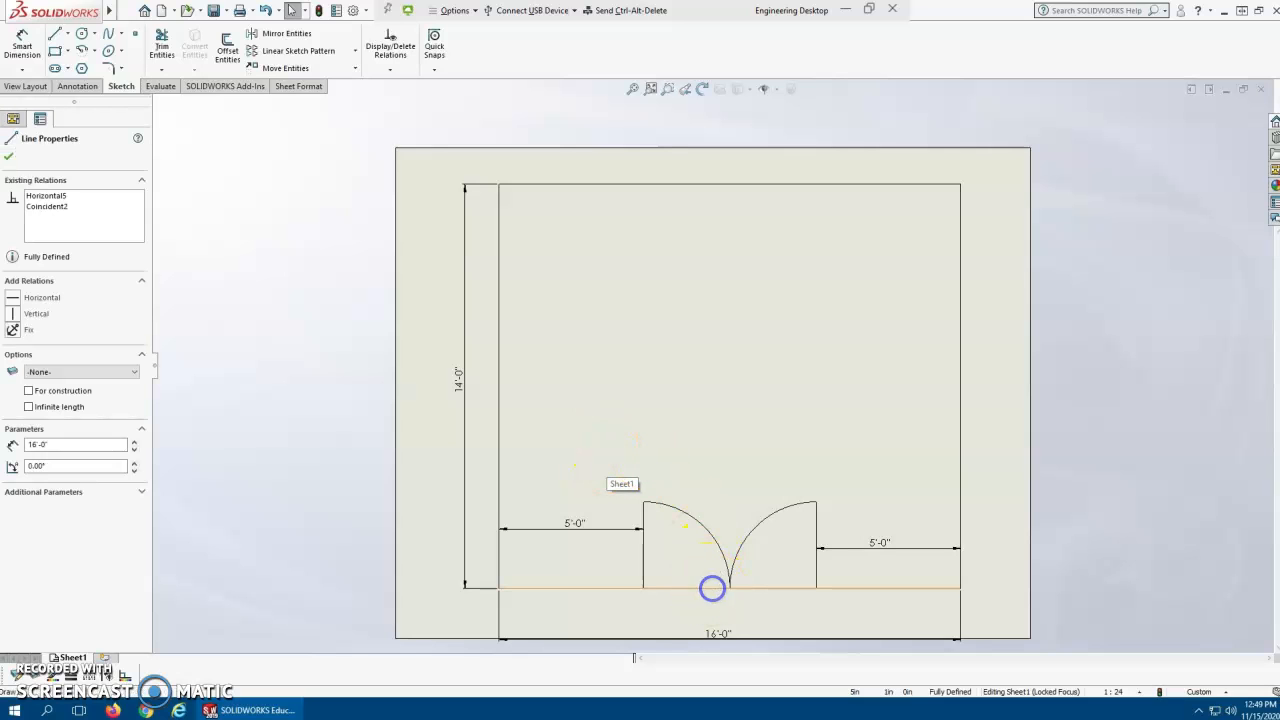
left_click(91, 680)
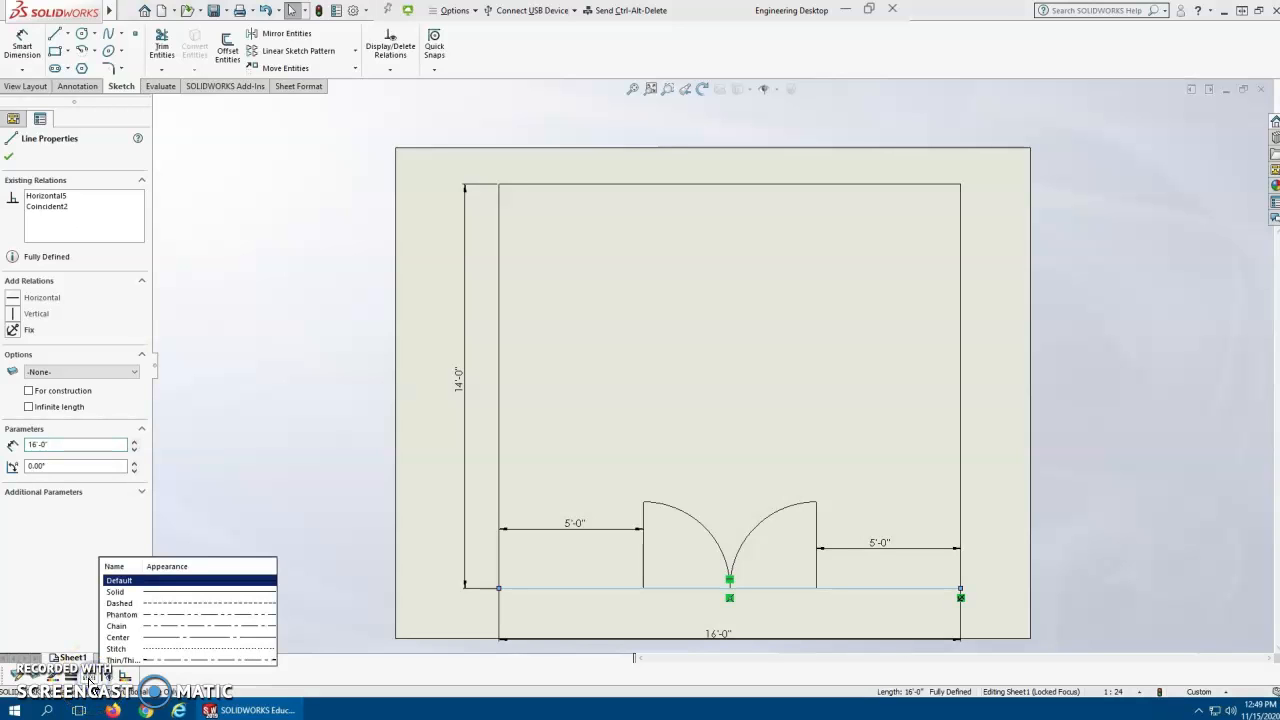
left_click_drag(145, 648, 184, 608)
left_click(184, 603)
left_click(298, 450)
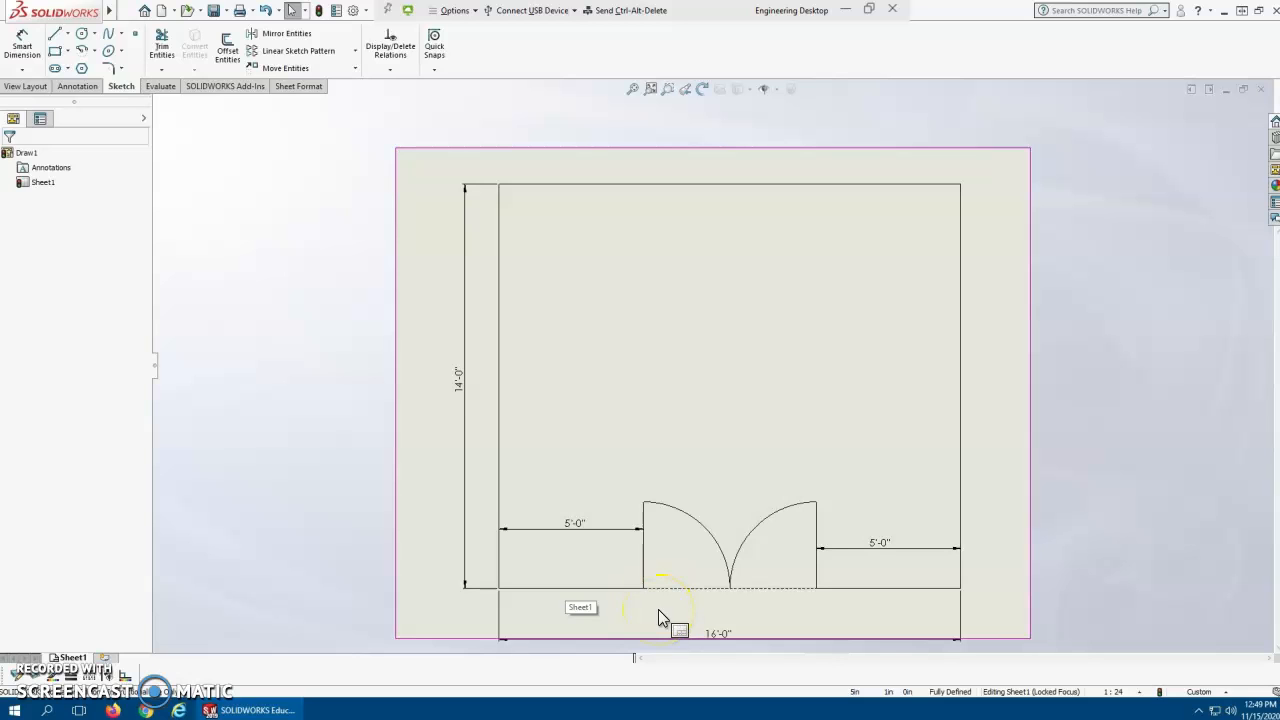
Apply the Phantom line style to both door-swing arcs.
left_click(700, 528)
left_click(750, 532, "ctrl")
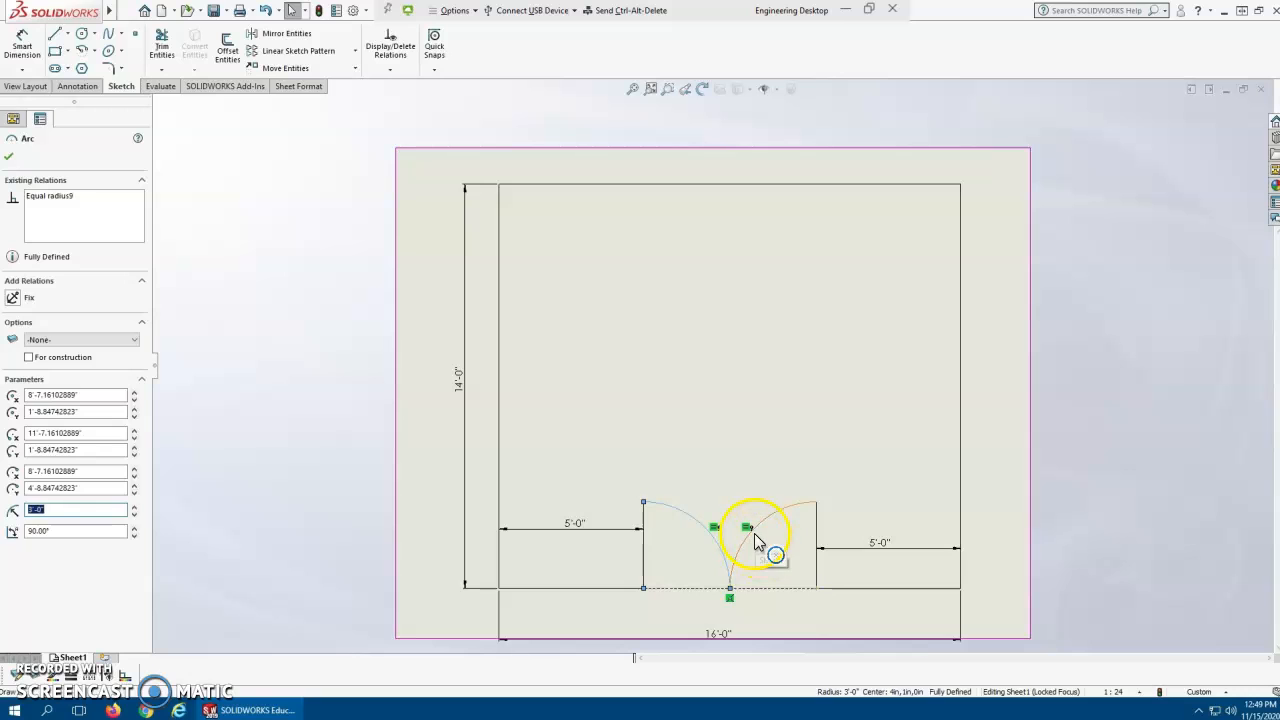
left_click(90, 676)
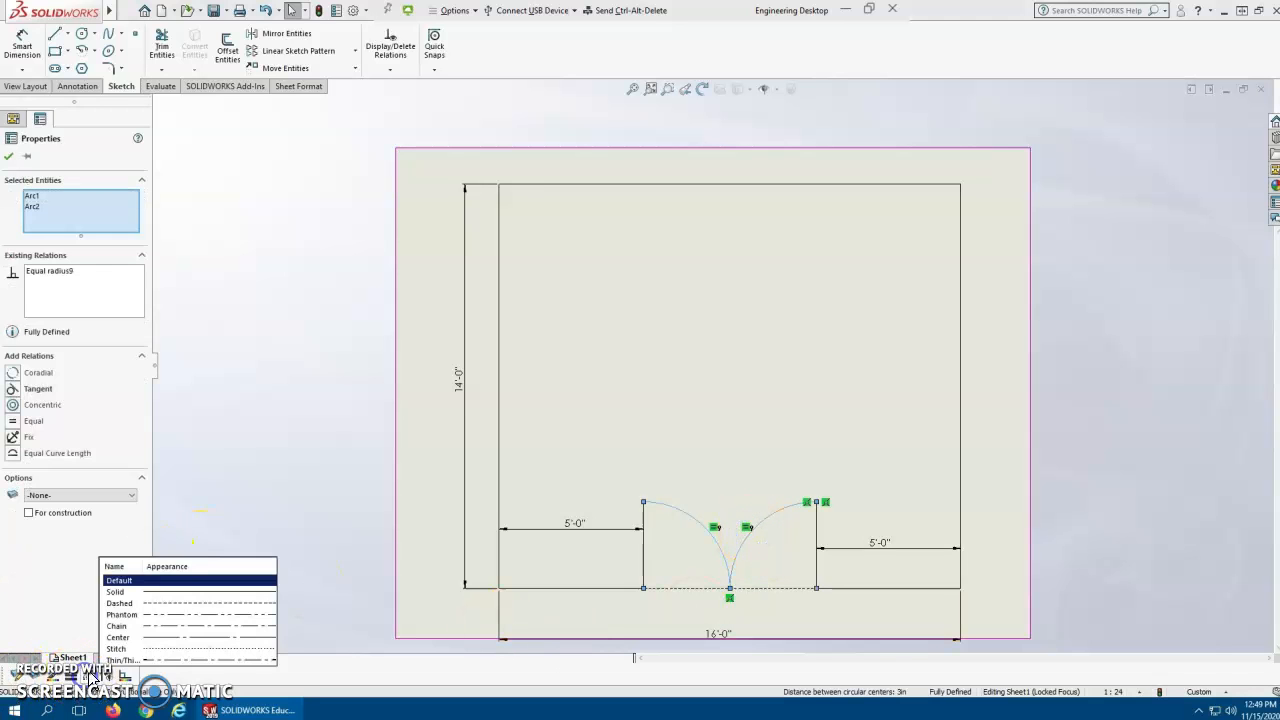
left_click(206, 613)
left_click(305, 505)
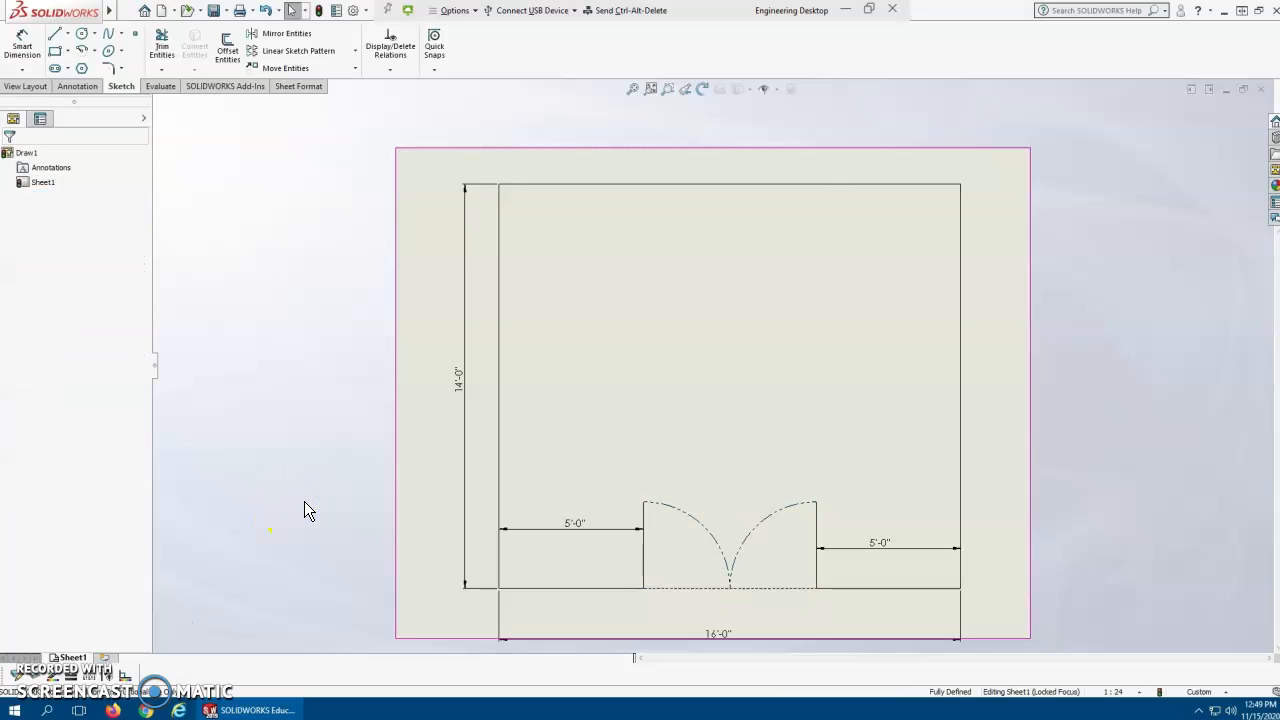